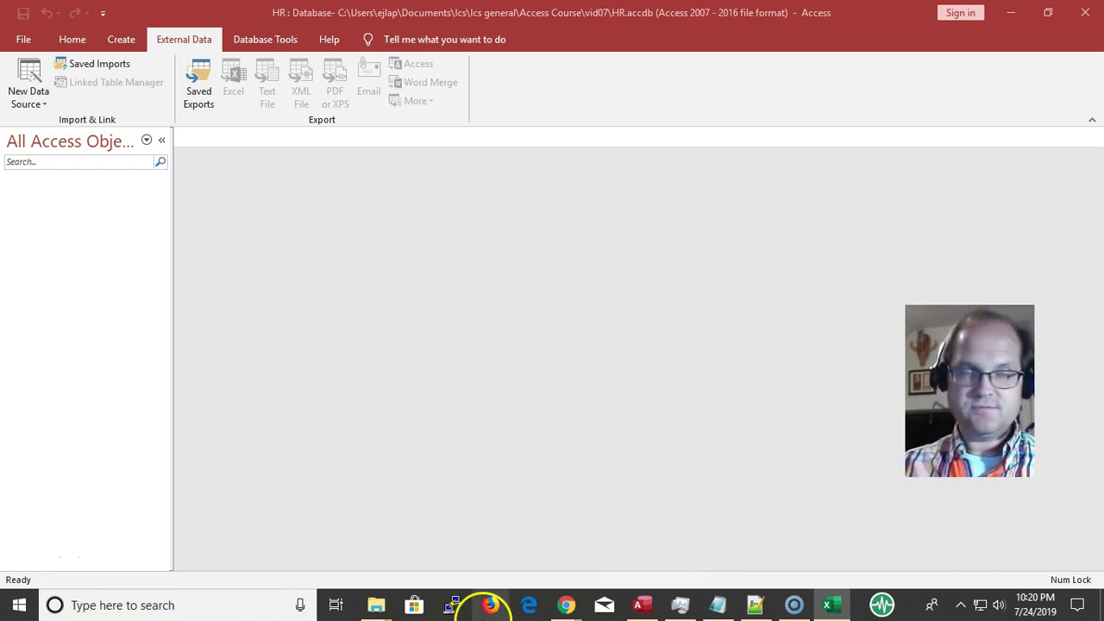
Switch to Excel and bring up the Human Resource Data (2) sheet of data.xlsx.
mouse_move(638, 607)
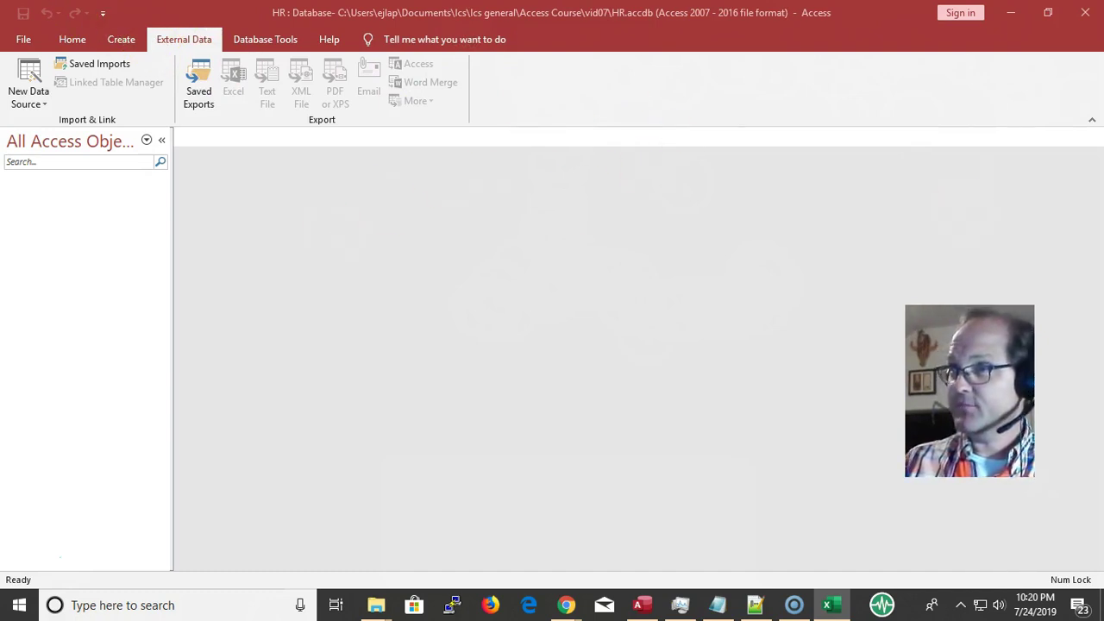
left_click_drag(1103, 164, 361, 34)
scroll(317, 313, "up", 8)
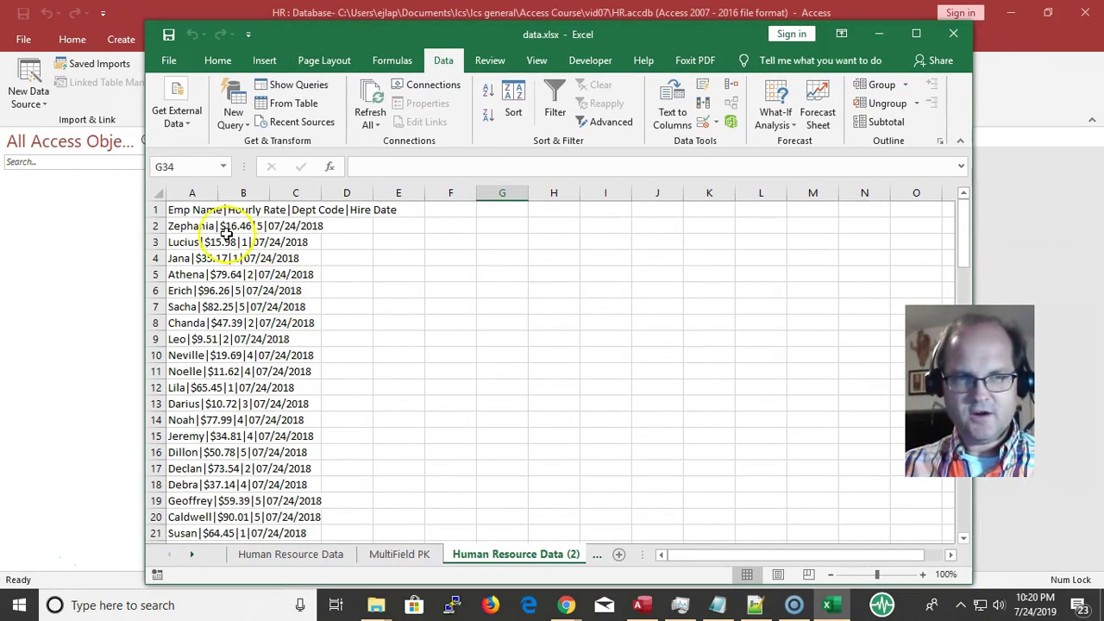
Examine how the employee records in column A pack name, hourly rate, department code and hire date into single cells.
left_click(193, 192)
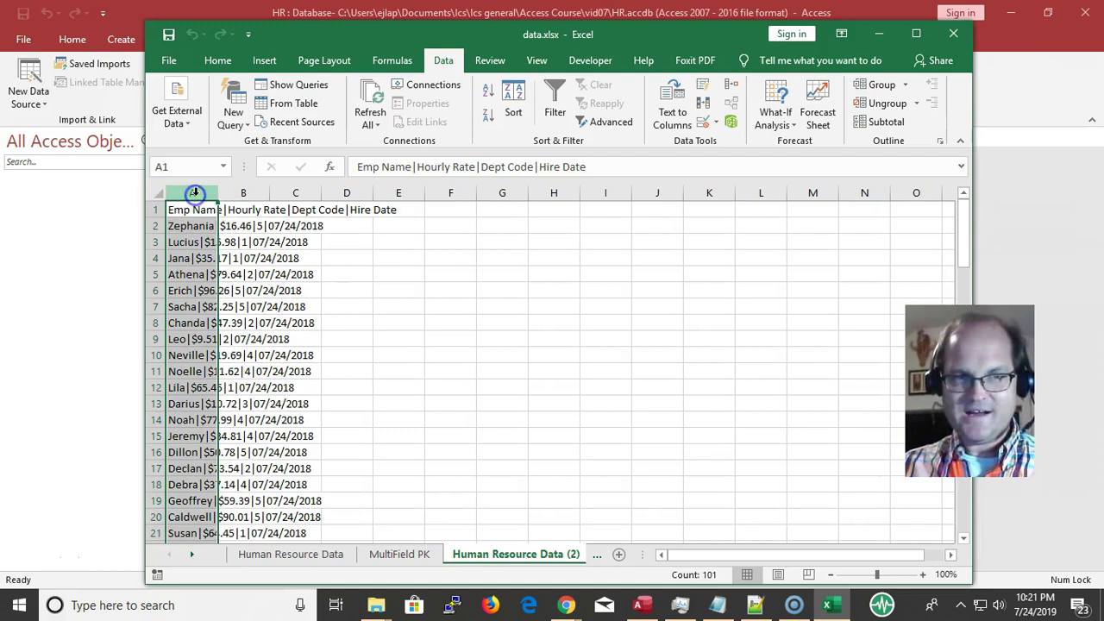
left_click(316, 292)
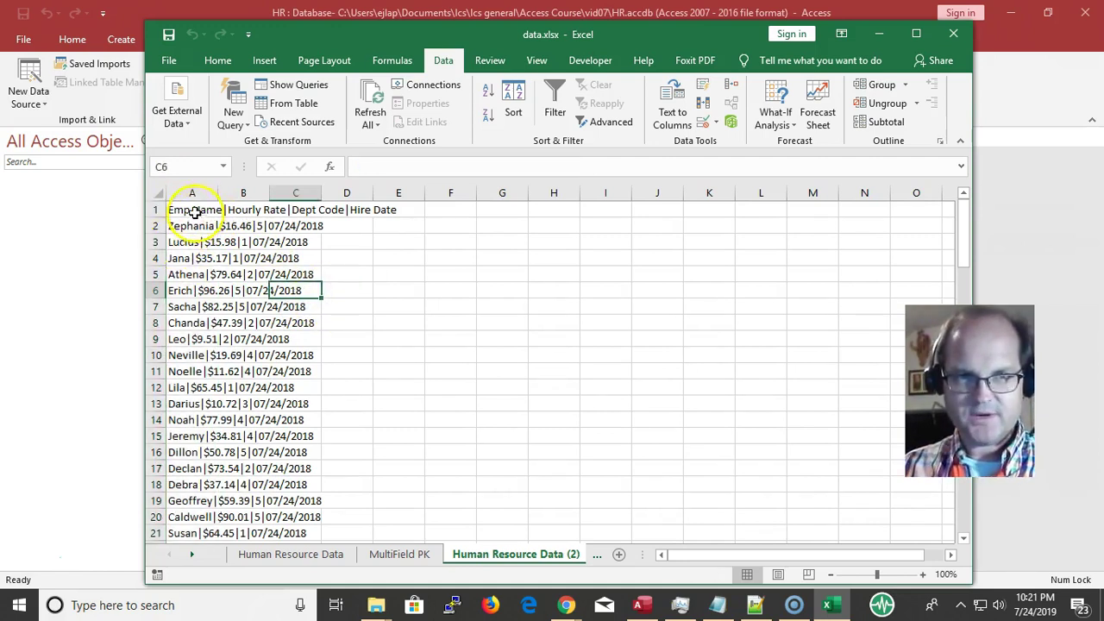
left_click(195, 209)
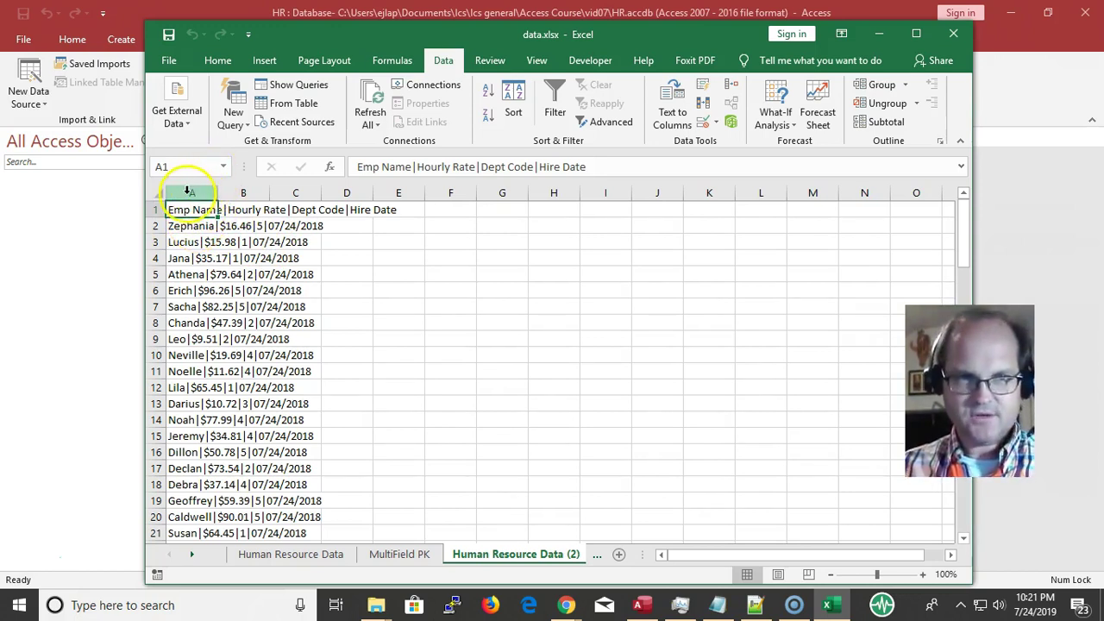
left_click(230, 257)
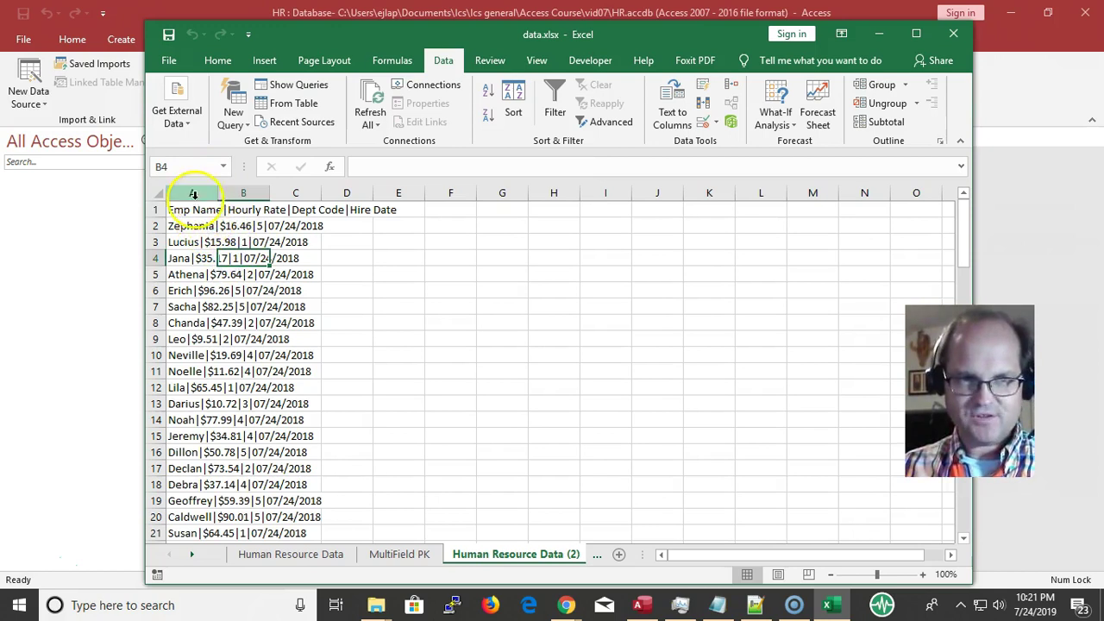
left_click(179, 208)
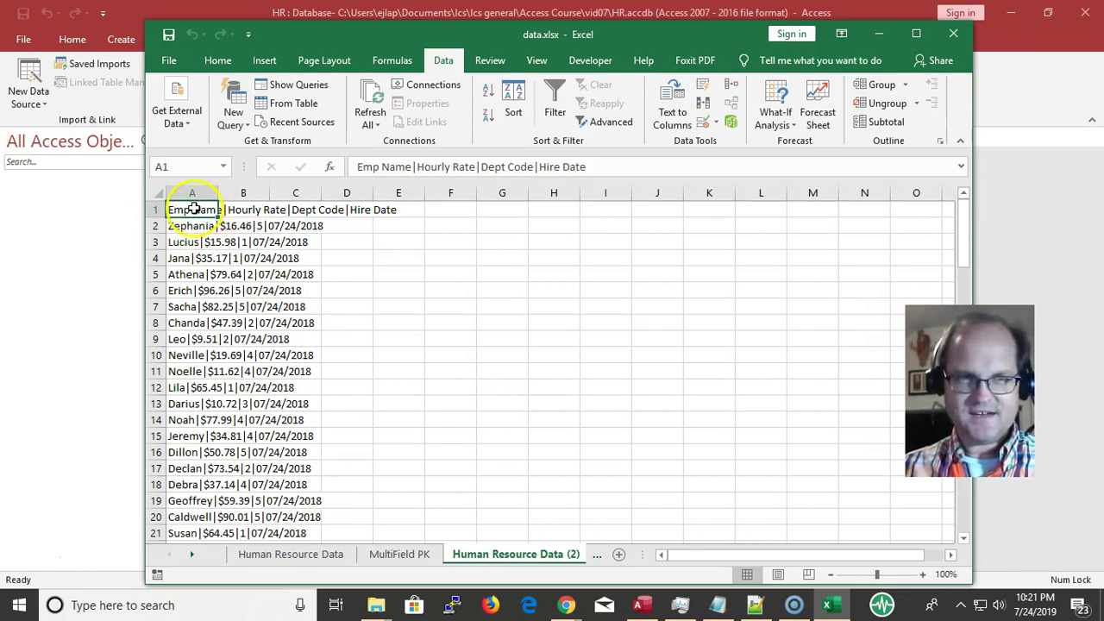
scroll(202, 328, "down", 14)
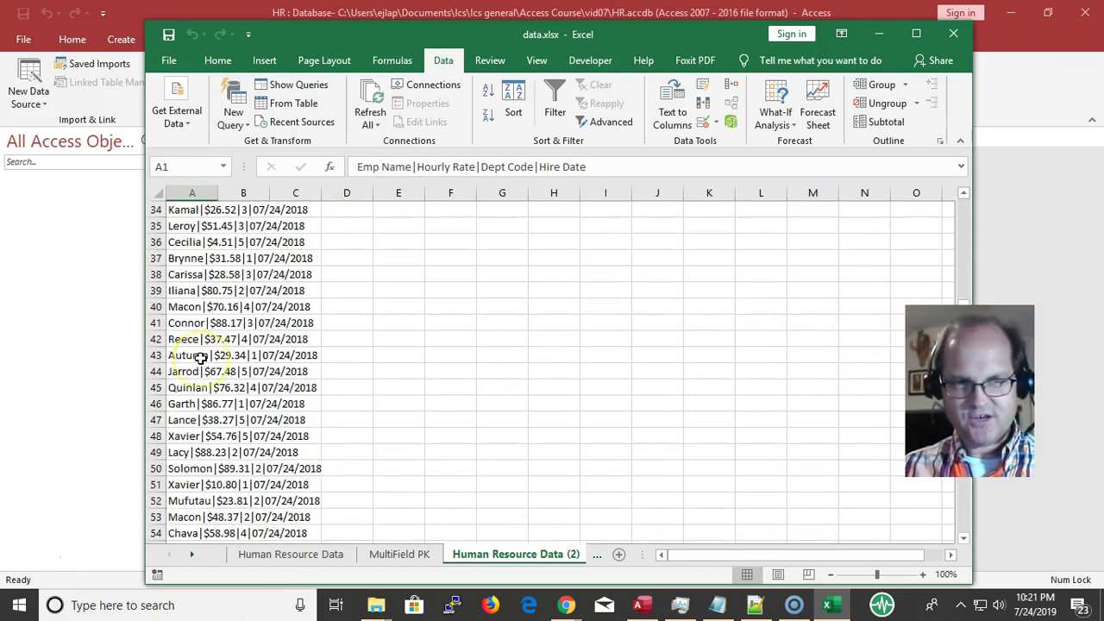
scroll(203, 358, "up", 14)
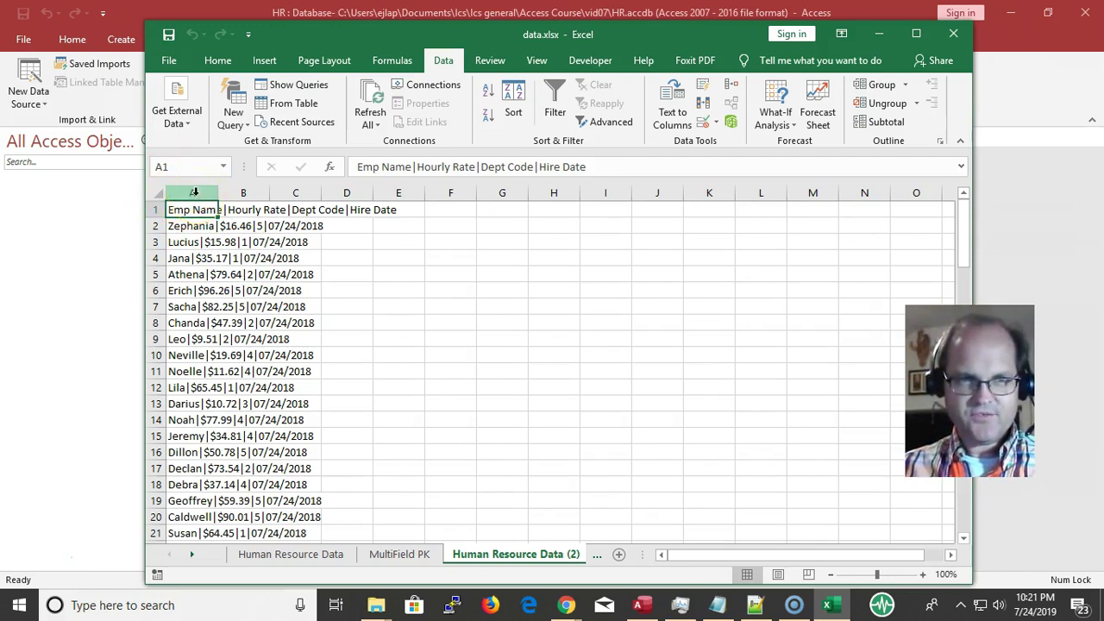
left_click(195, 191)
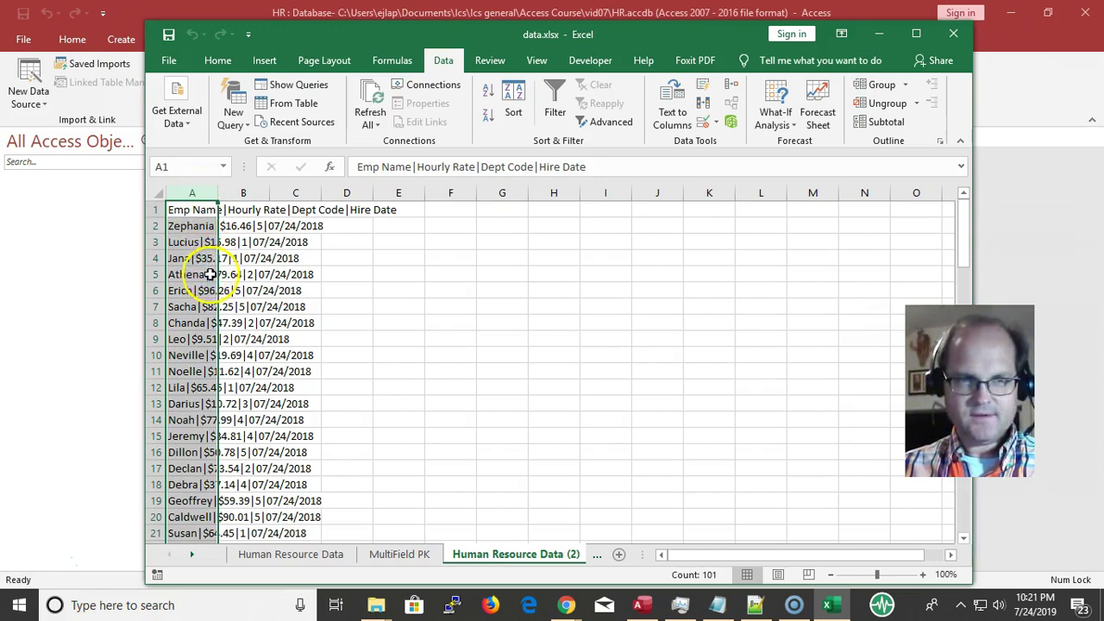
left_click(207, 277)
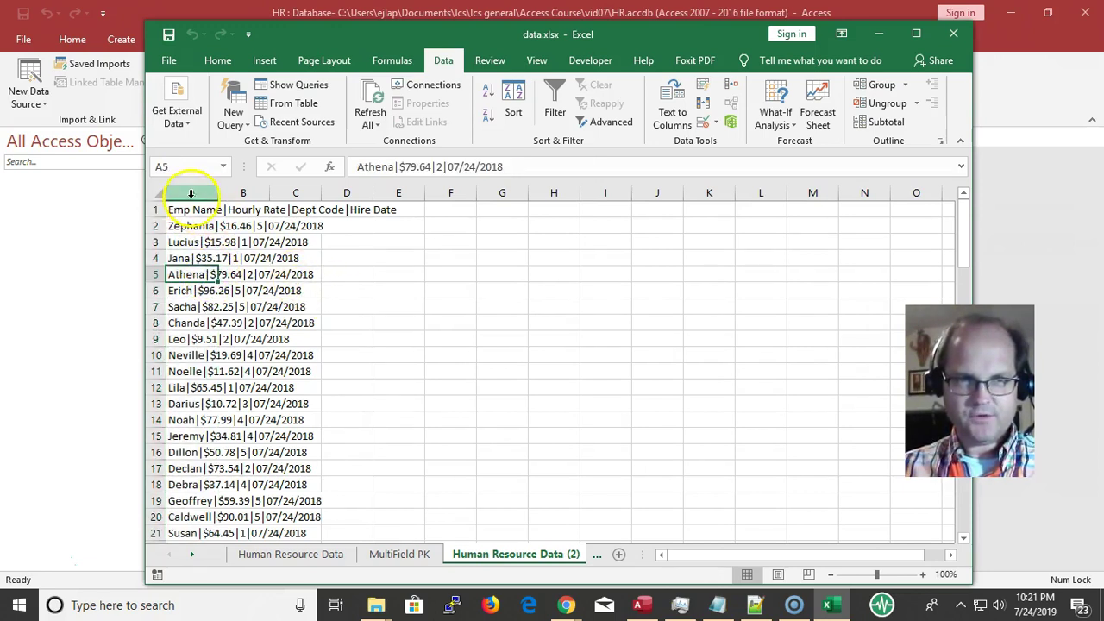
Start Text to Columns on column A as delimited data, with | as the only delimiter instead of Tab.
left_click(191, 193)
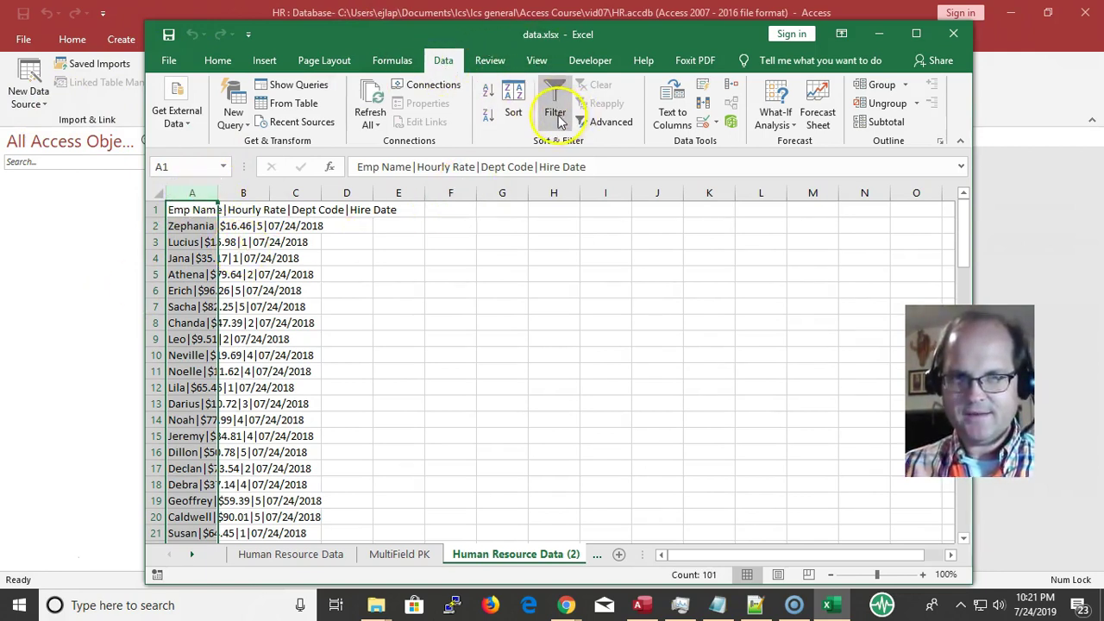
left_click(677, 122)
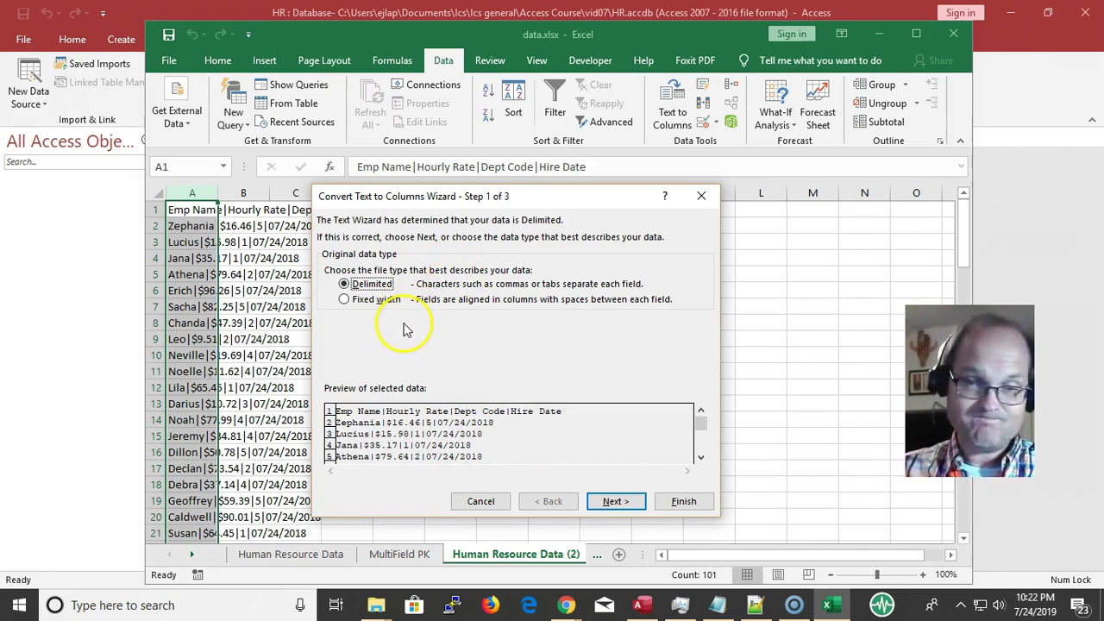
left_click(601, 508)
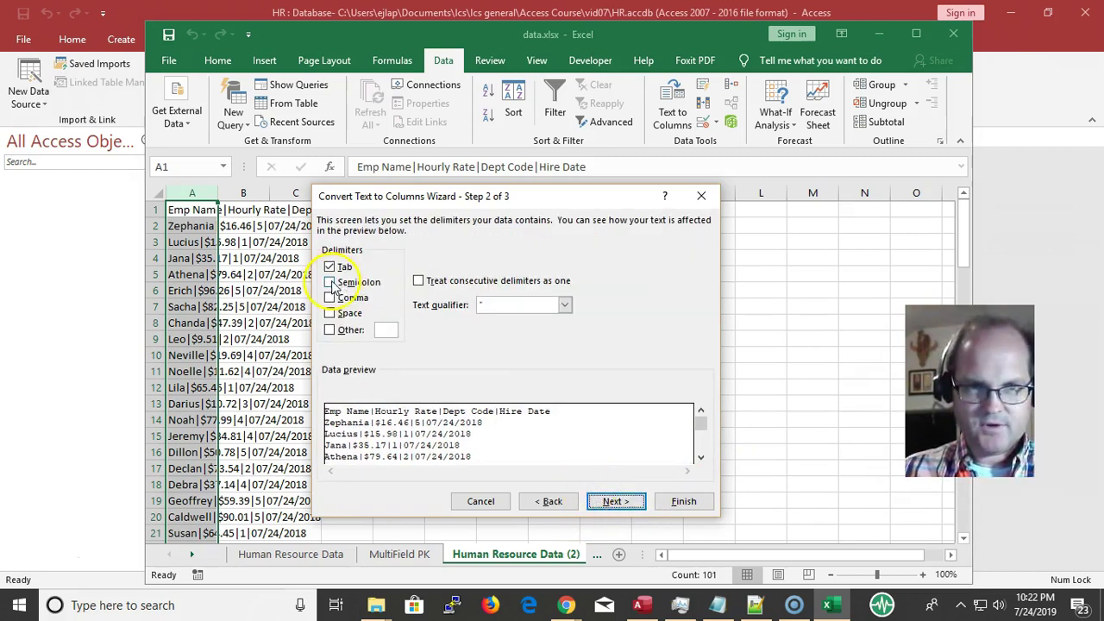
left_click(331, 267)
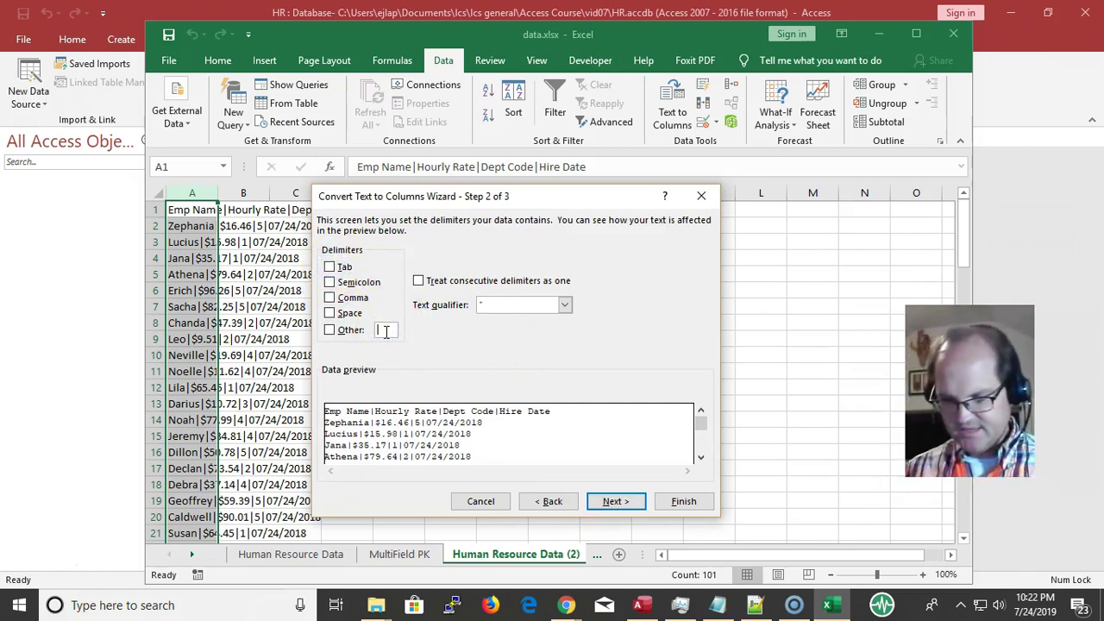
left_click(387, 332)
type("|")
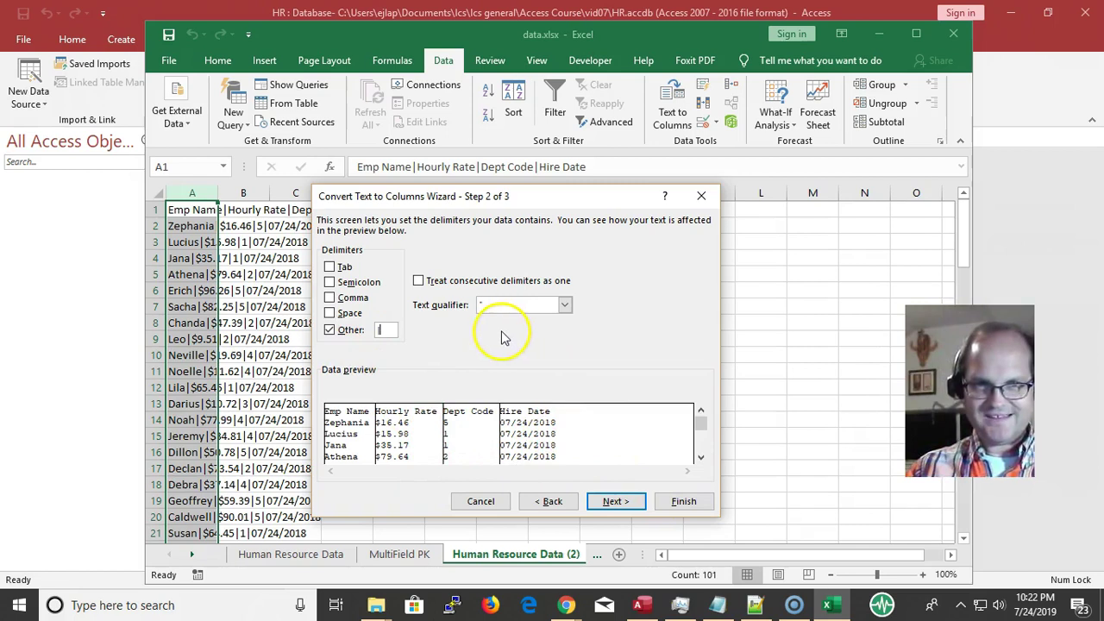
Recheck the delimiter setting and finish the conversion with General column format and destination $A$1.
left_click(609, 504)
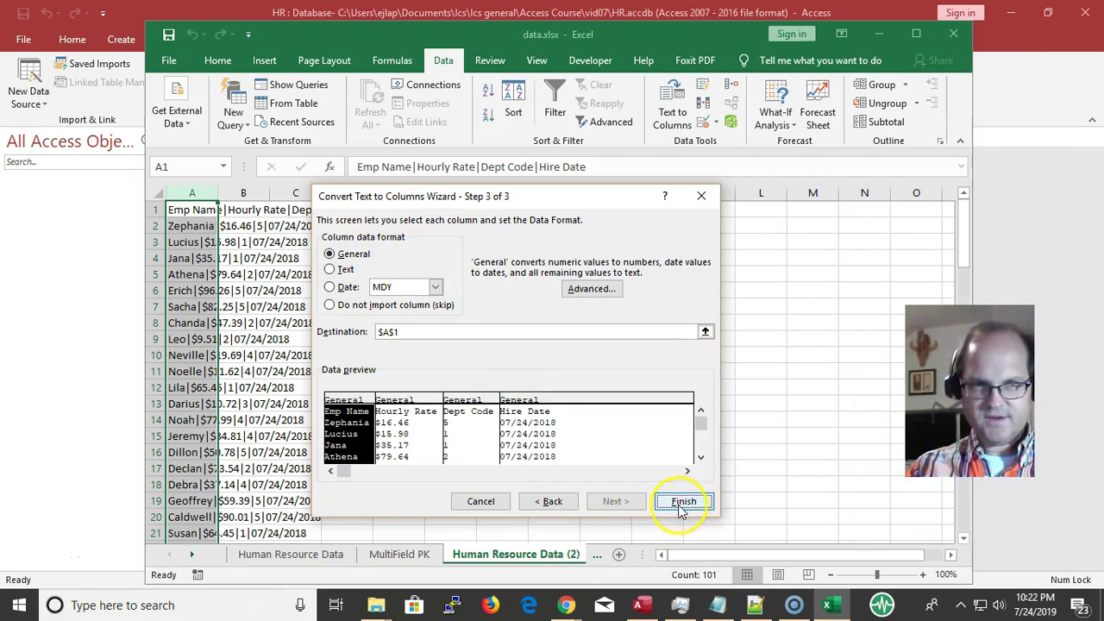
left_click(550, 503)
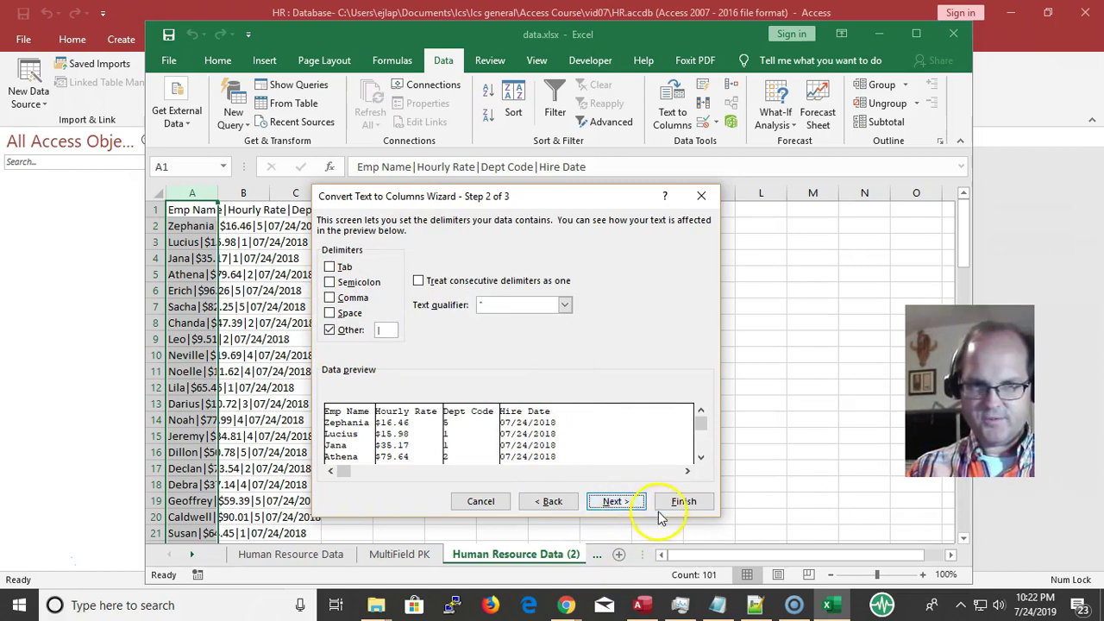
left_click(616, 501)
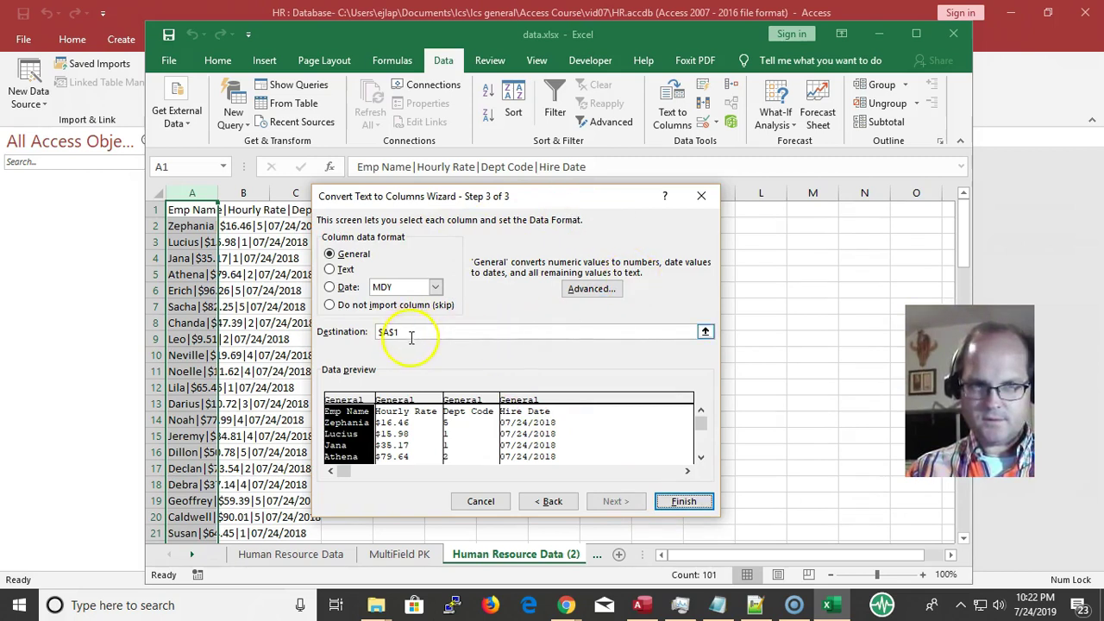
left_click(683, 501)
AutoFit the widths of the Emp Name and Hire Date columns to their contents.
left_click(252, 278)
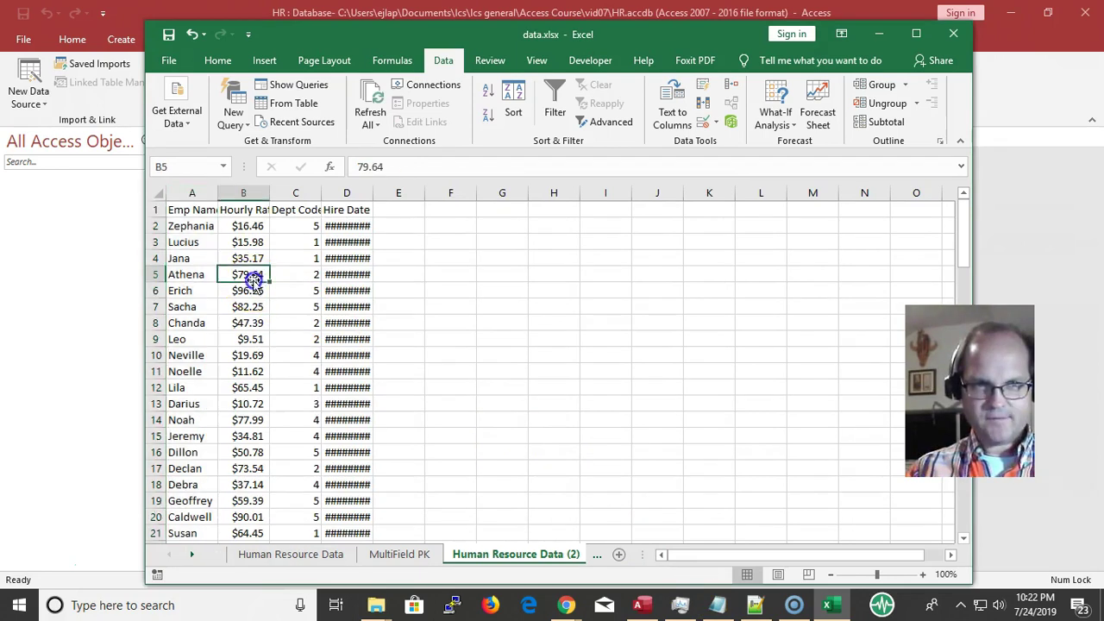
left_click(189, 210)
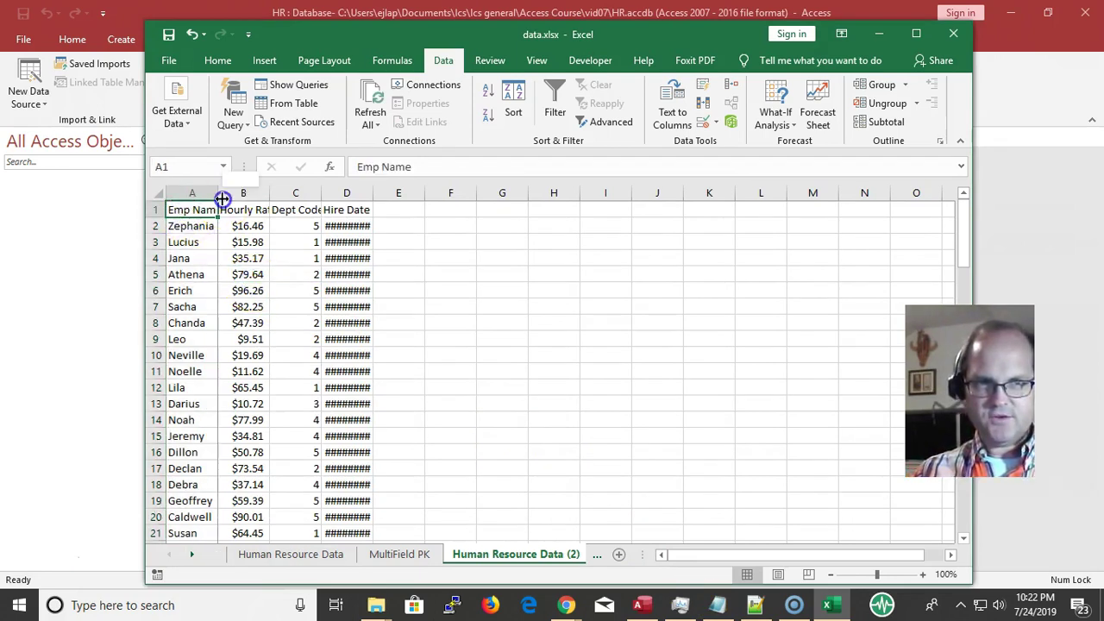
double_click(223, 198)
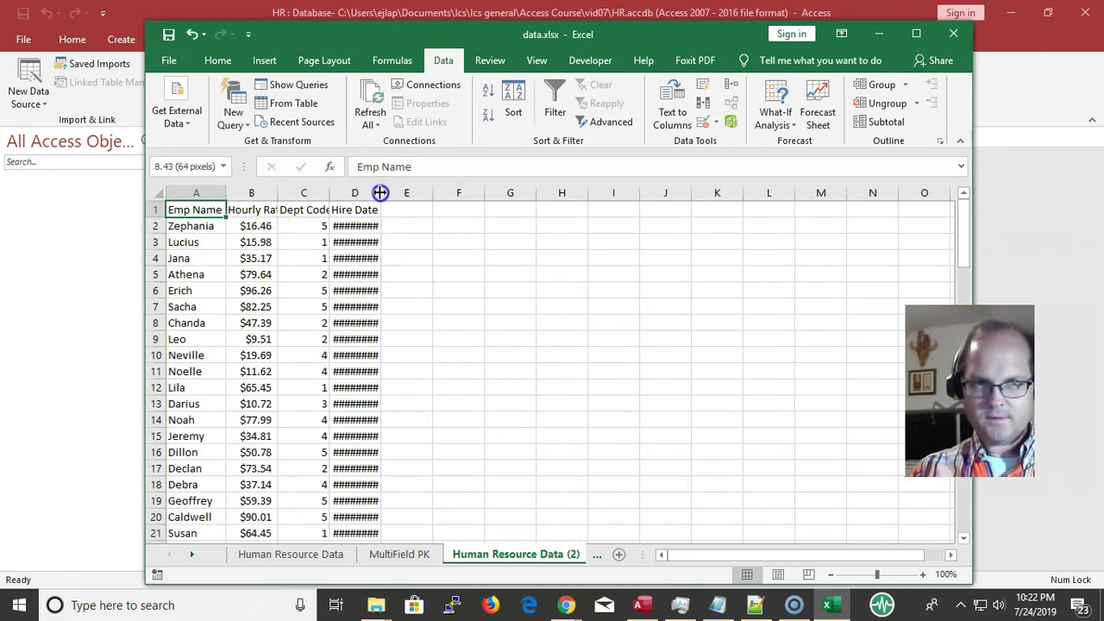
double_click(379, 193)
Look over the separated columns, and save and close the data.xlsx workbook.
left_click(194, 225)
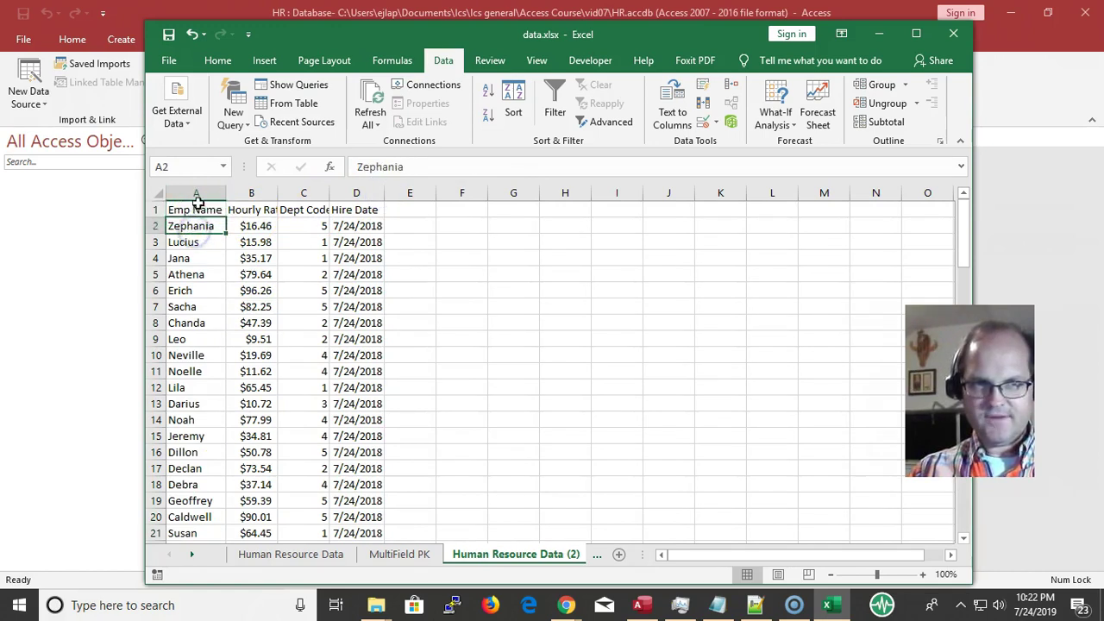
left_click(197, 193)
left_click(243, 193)
left_click(361, 208)
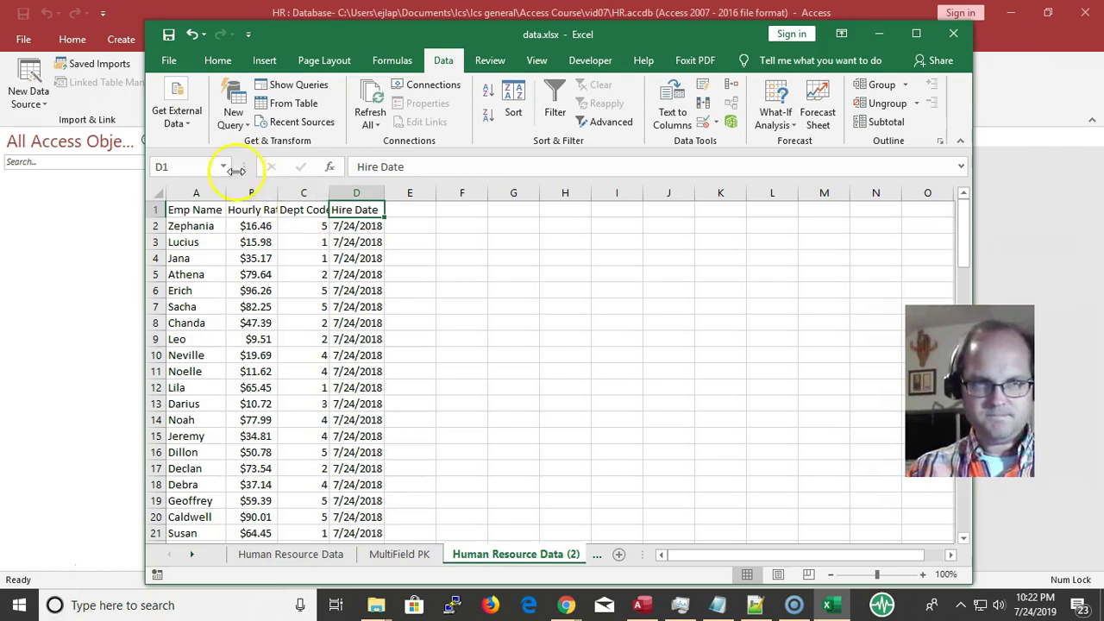
left_click(168, 36)
left_click(953, 33)
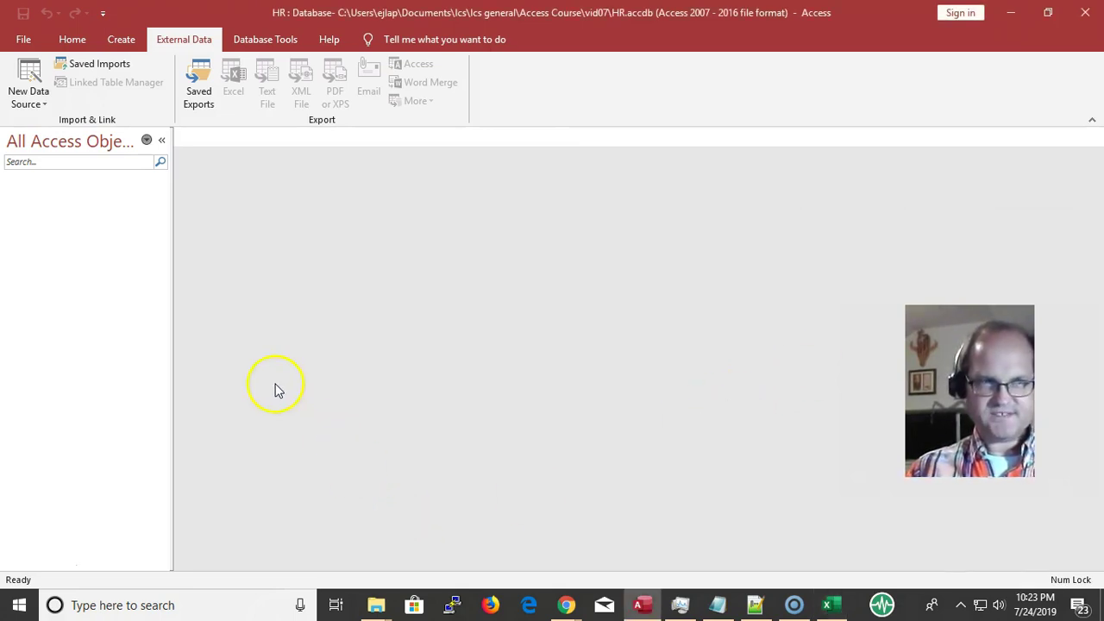
Start an Excel file import into a new table of the HR database, using data.xlsx from the vid07 folder as the source.
left_click(29, 69)
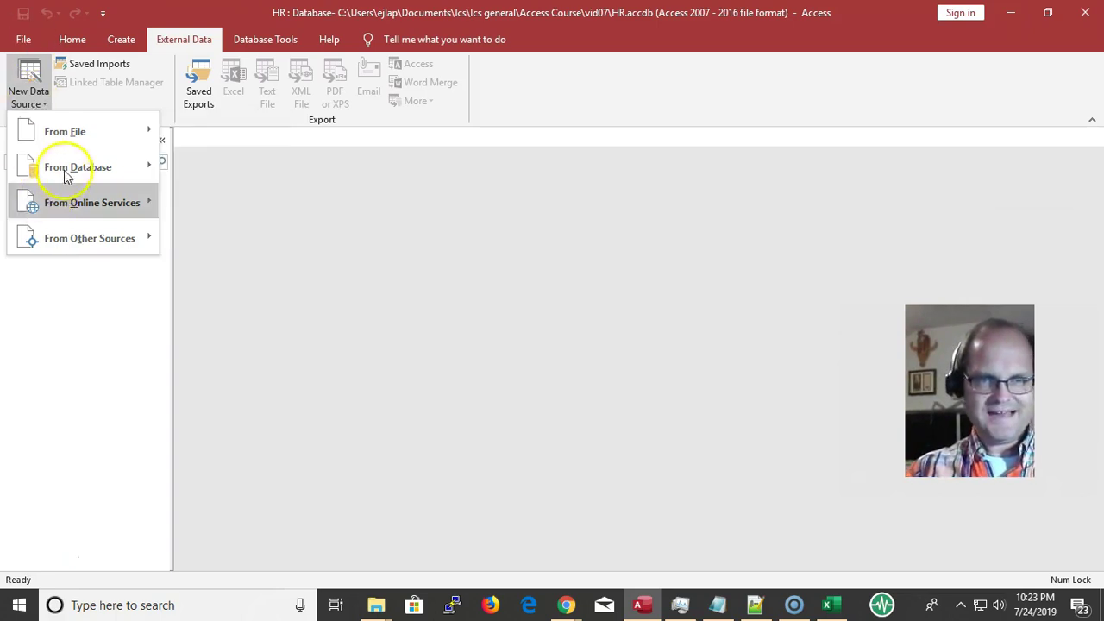
mouse_move(138, 143)
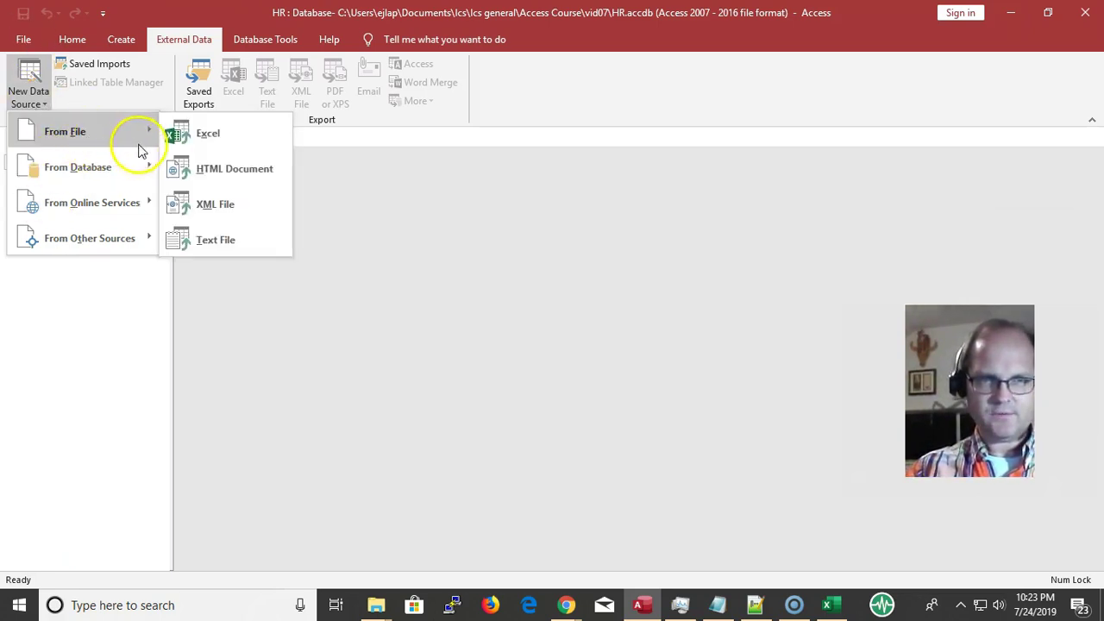
left_click(218, 140)
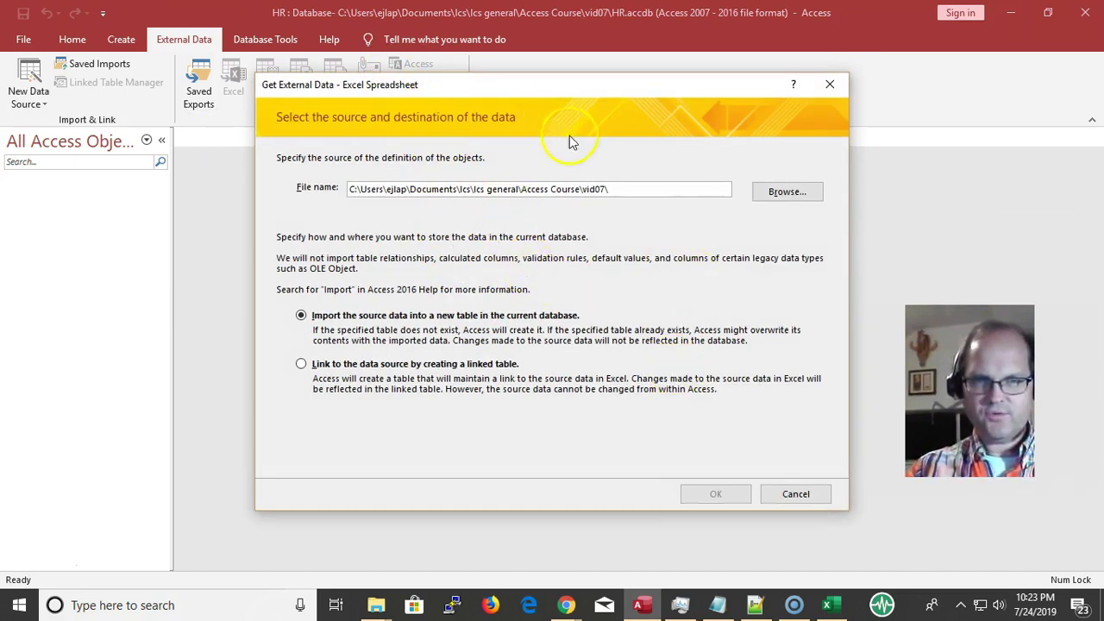
left_click_drag(634, 186, 370, 136)
left_click_drag(322, 161, 471, 192)
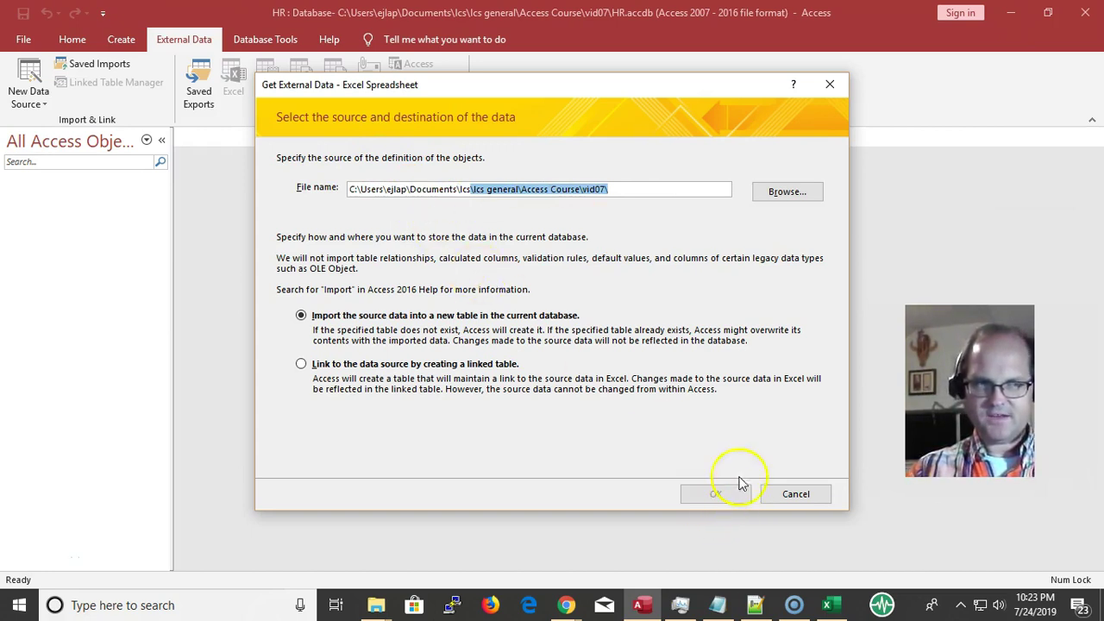
left_click(787, 192)
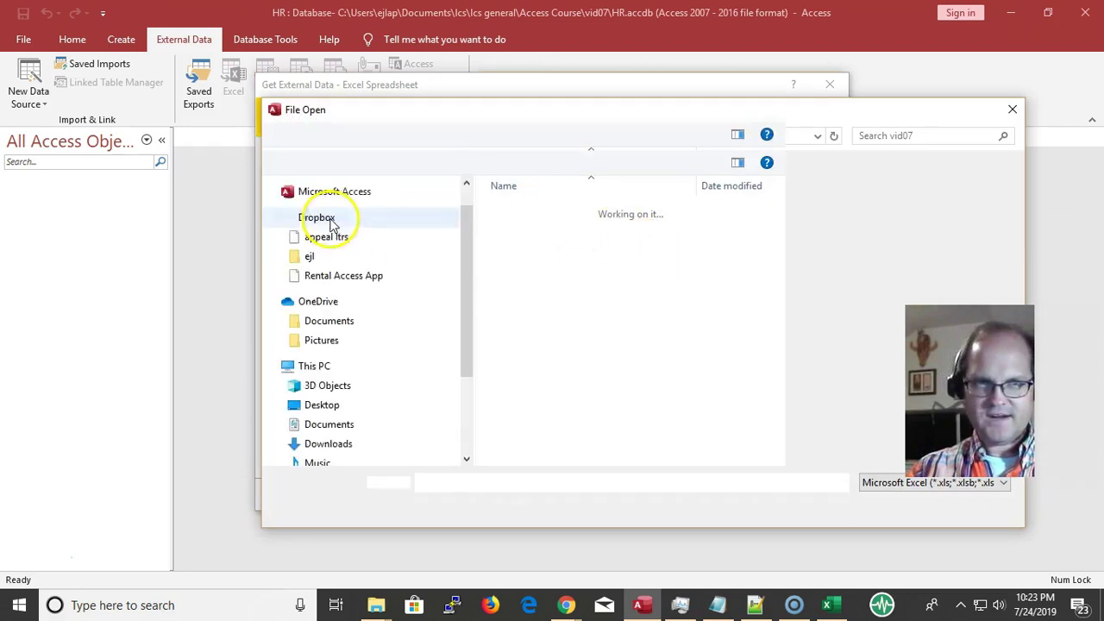
double_click(540, 216)
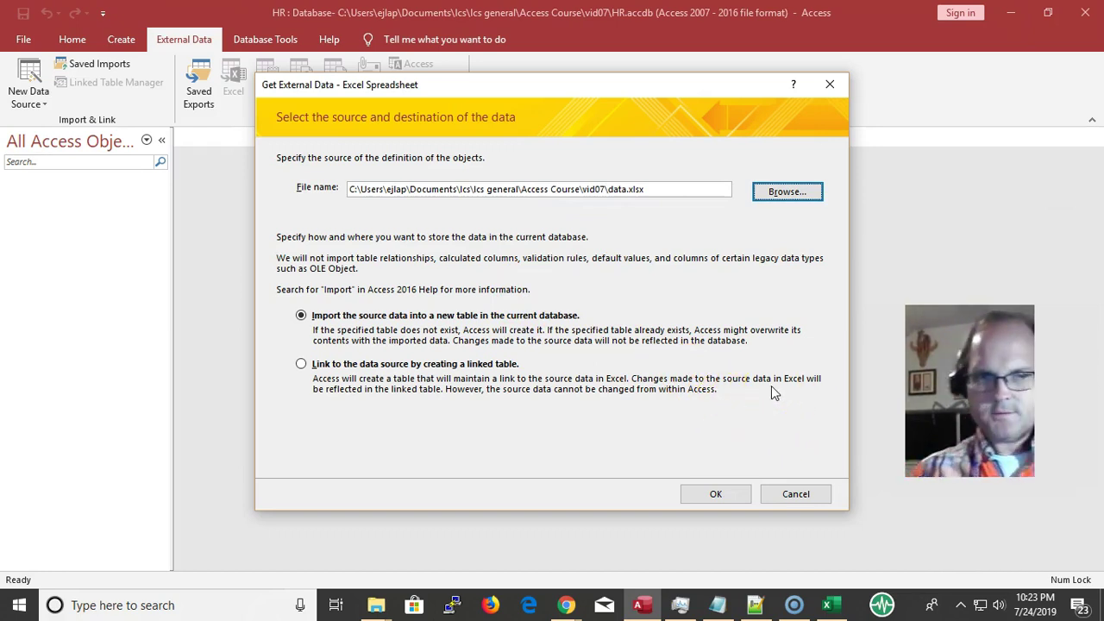
left_click(712, 497)
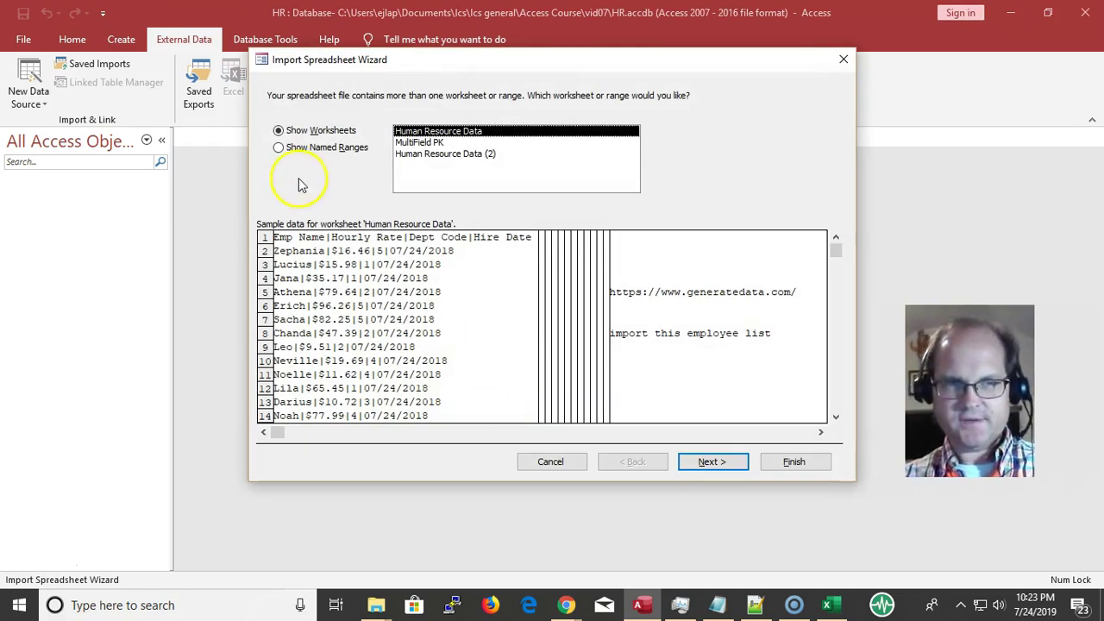
Compare the sample data of the workbook's worksheets and choose Human Resource Data (2) for the import.
left_click(433, 143)
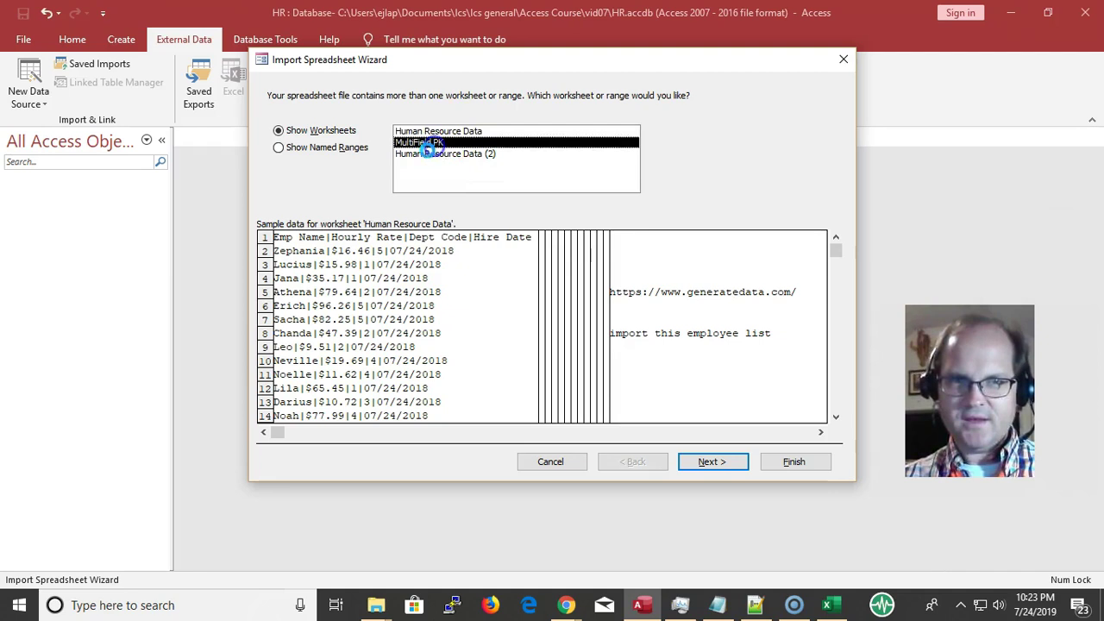
left_click(424, 154)
left_click(424, 131)
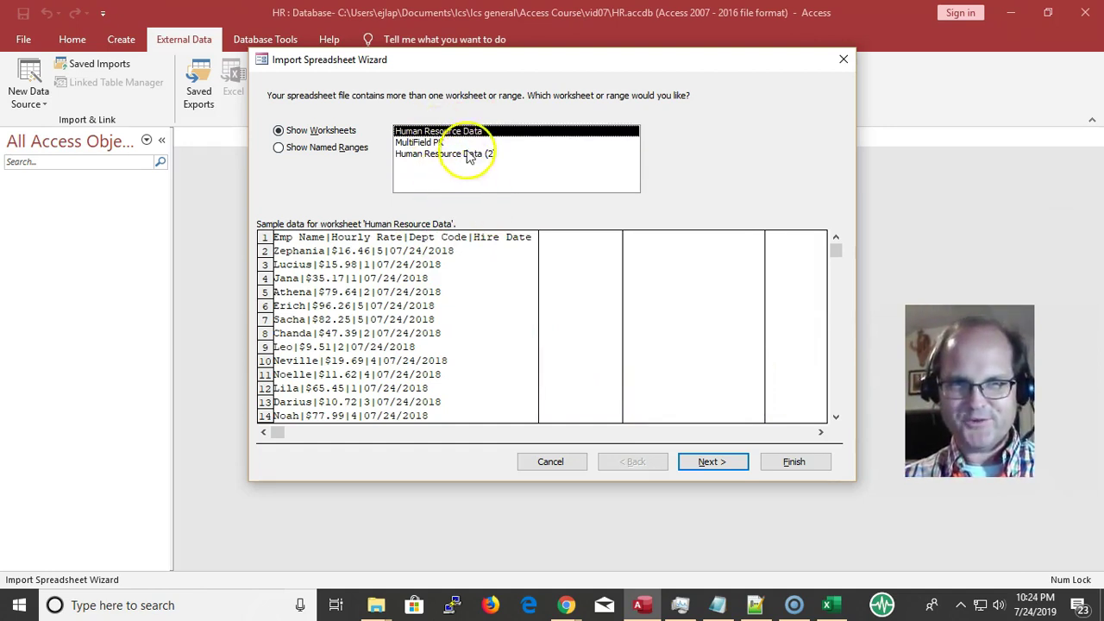
left_click(436, 143)
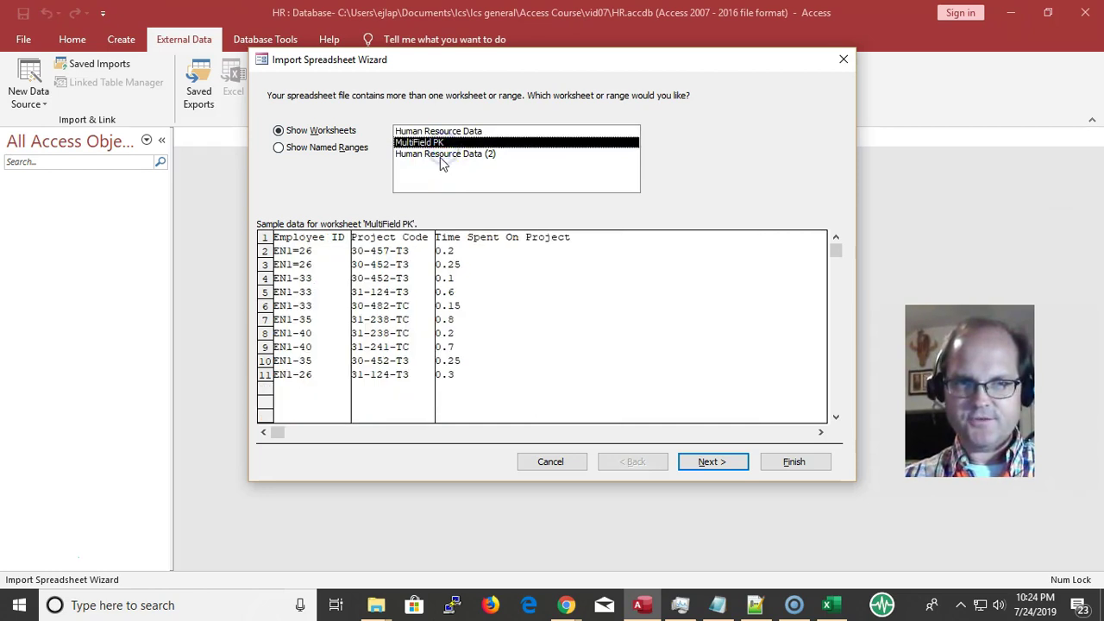
left_click(439, 155)
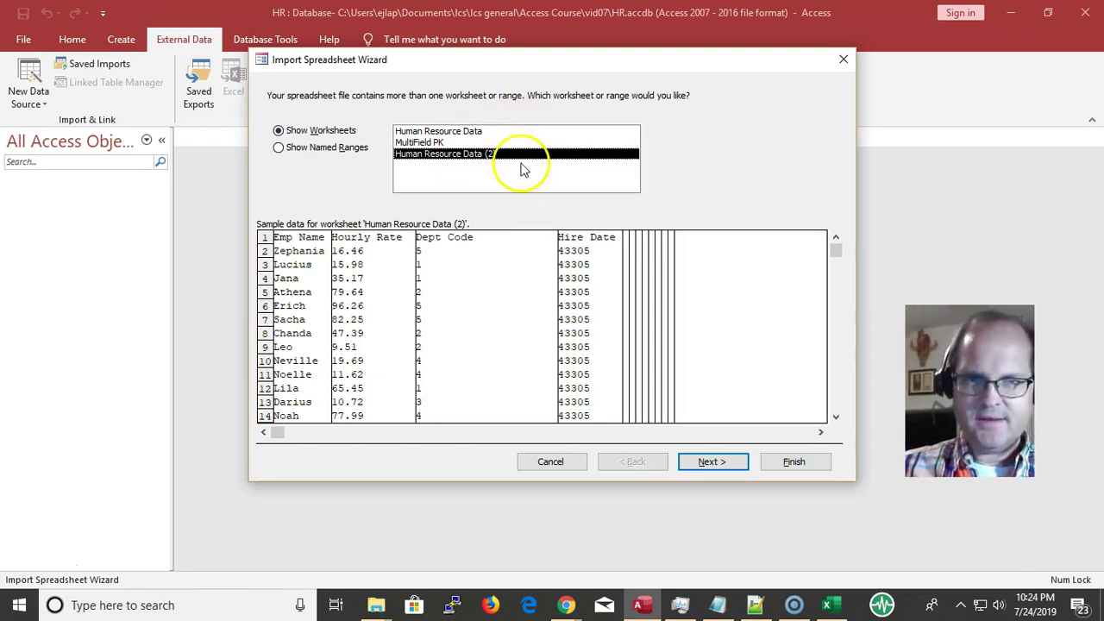
left_click(470, 130)
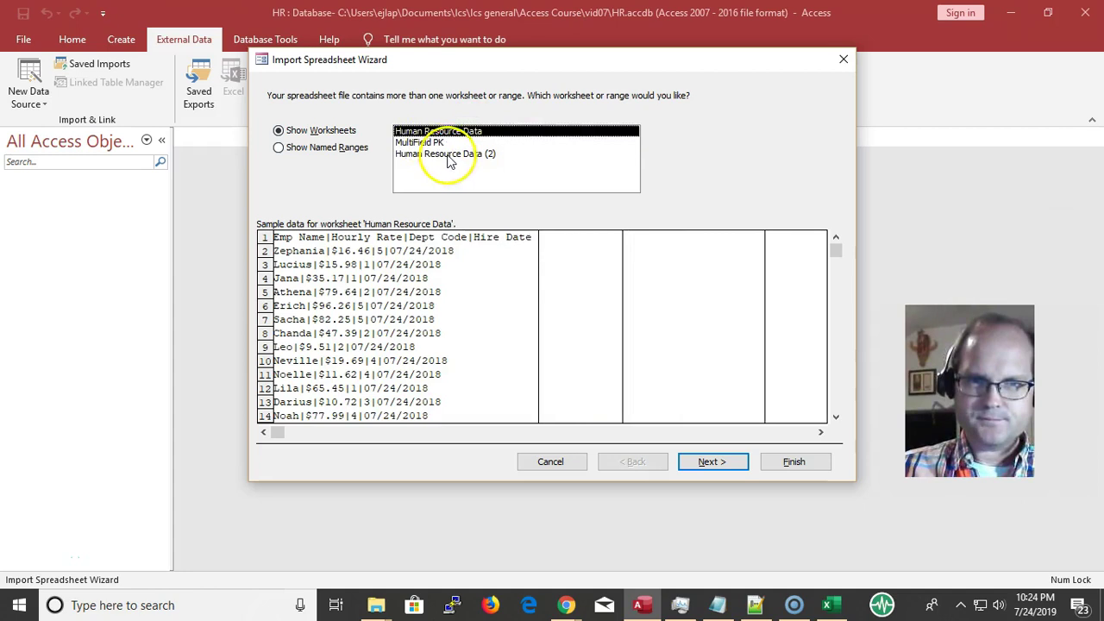
left_click(444, 153)
left_click(440, 142)
left_click(454, 166)
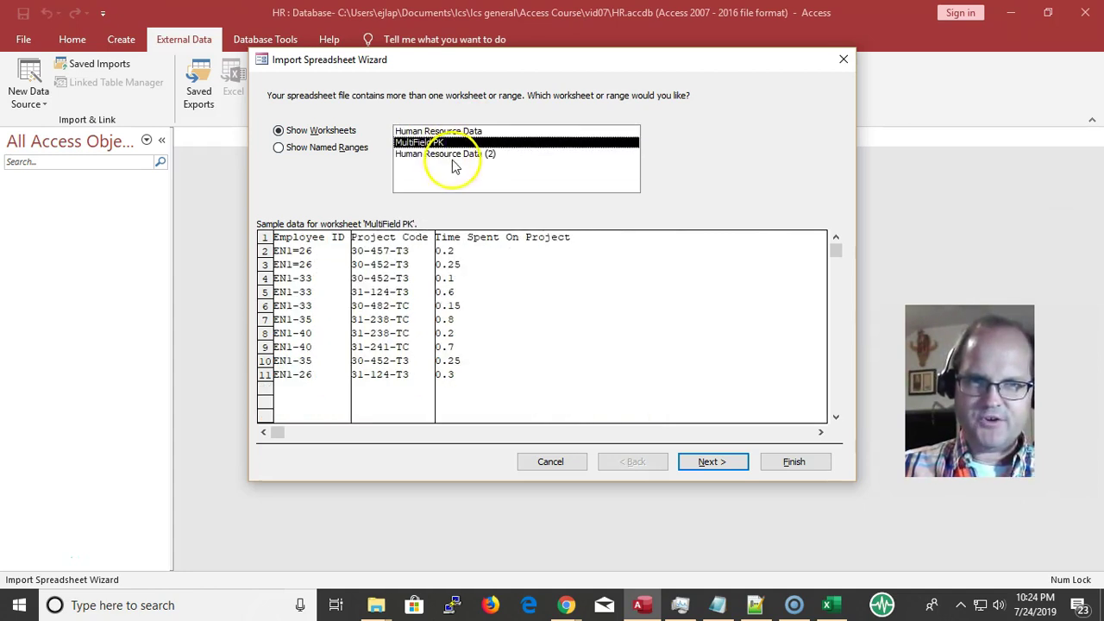
left_click(462, 153)
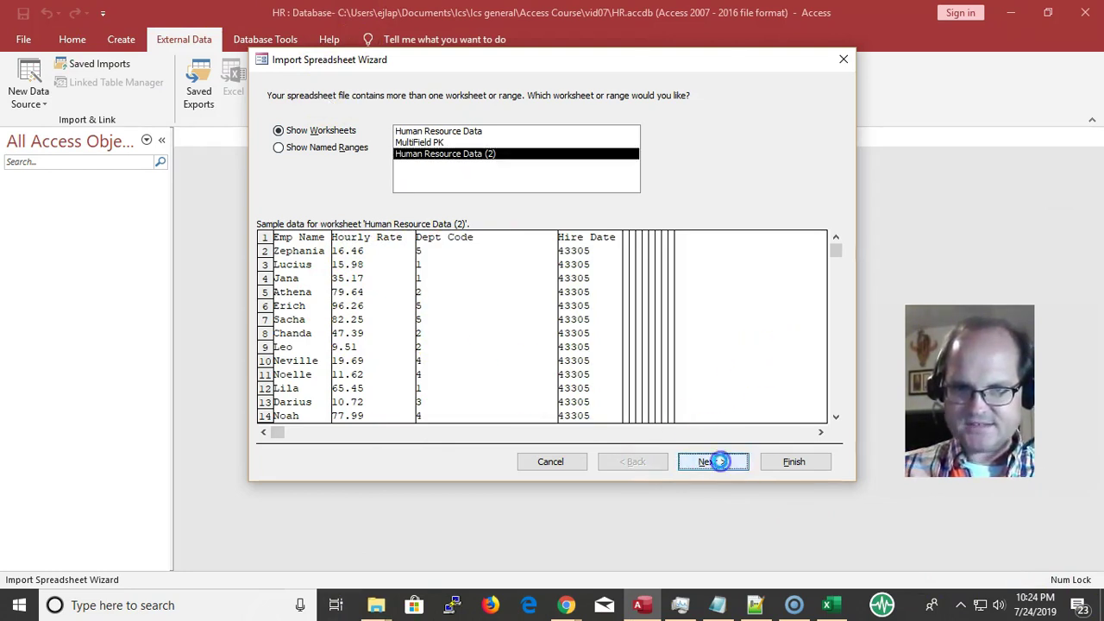
left_click(714, 463)
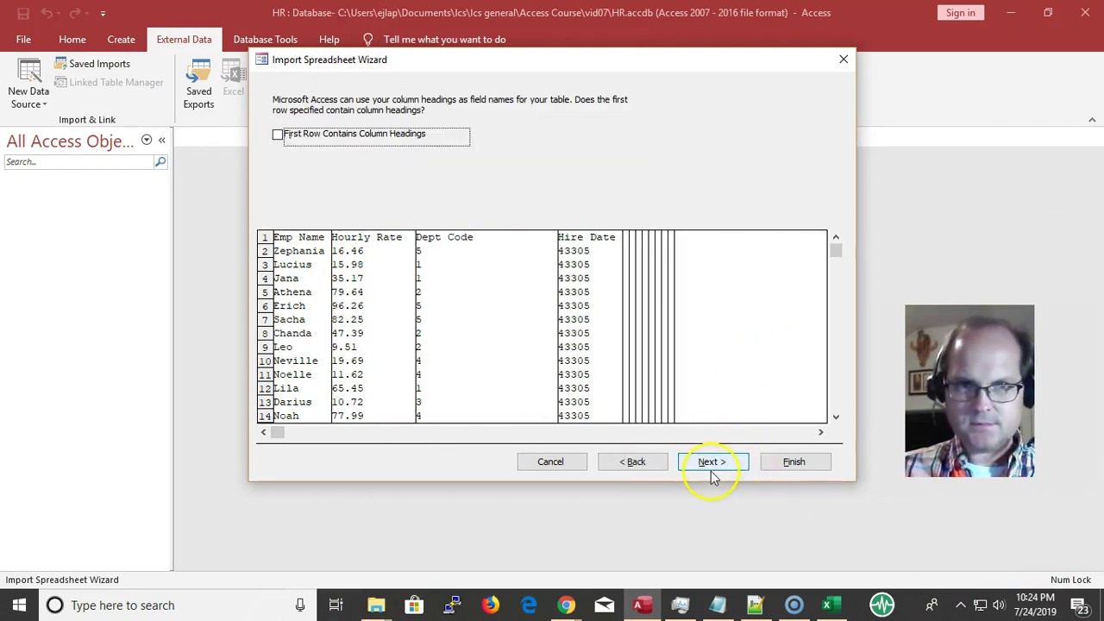
Treat the first row as column headings and finish the import without saving the import steps.
left_click(278, 136)
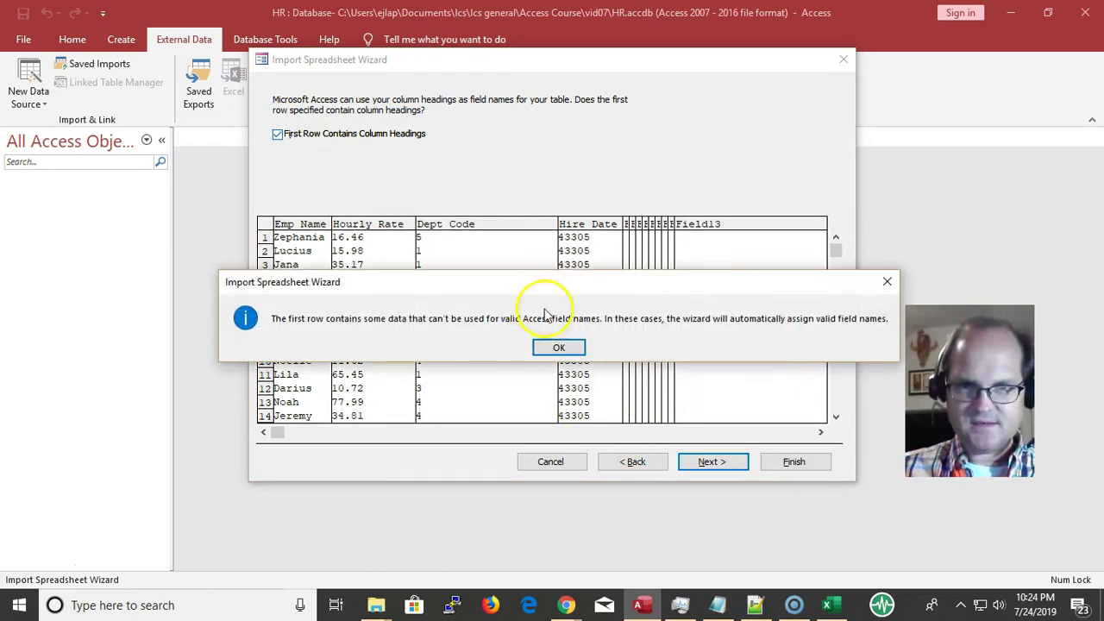
left_click(559, 348)
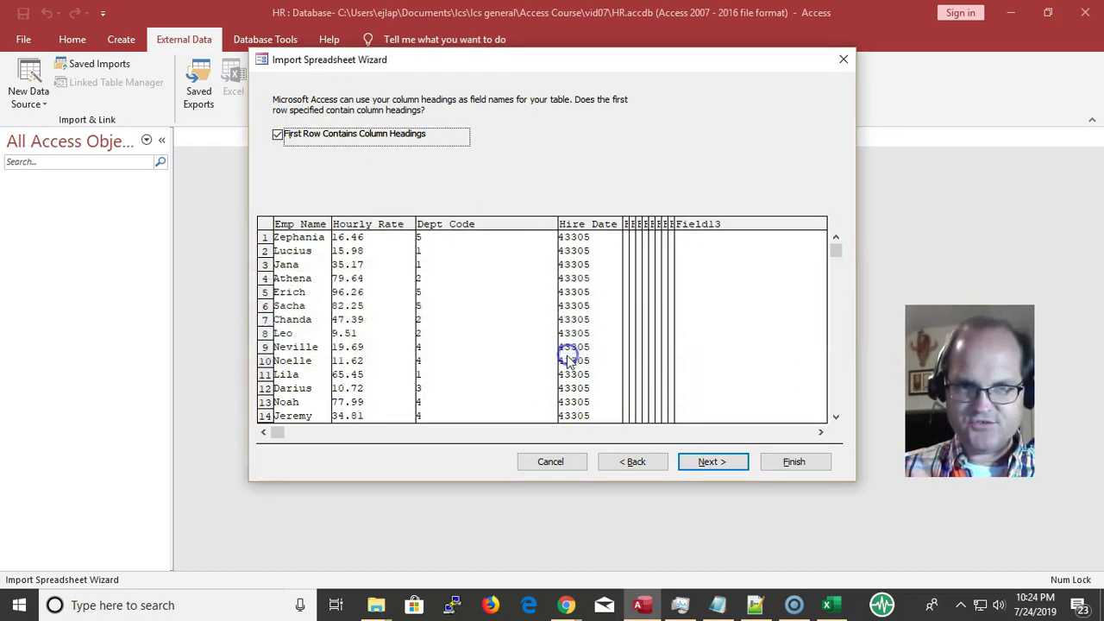
left_click(715, 462)
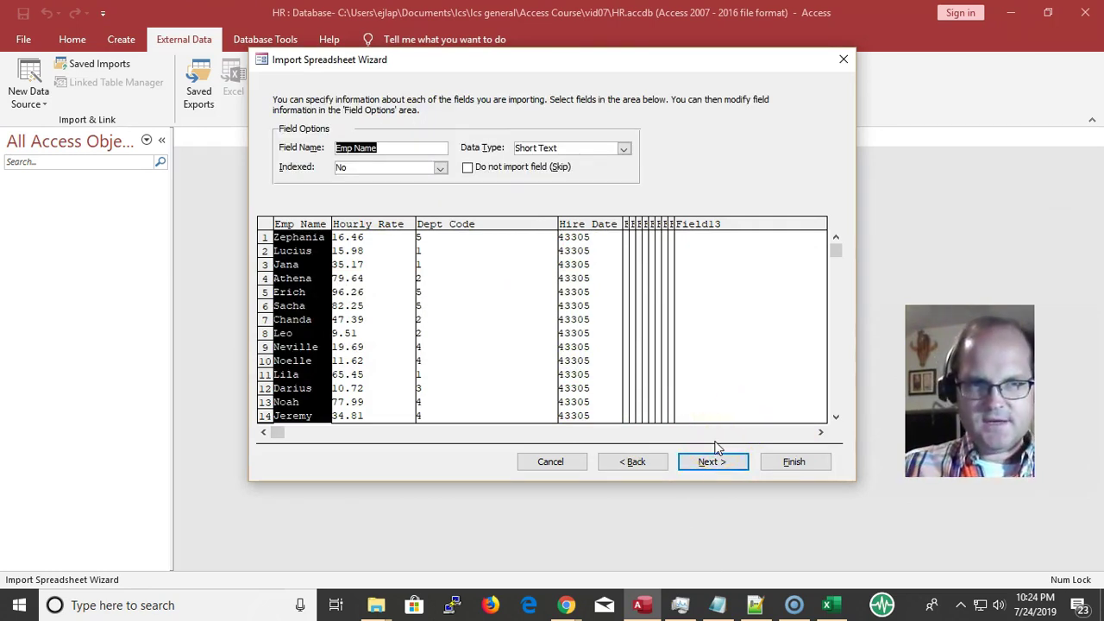
left_click(794, 464)
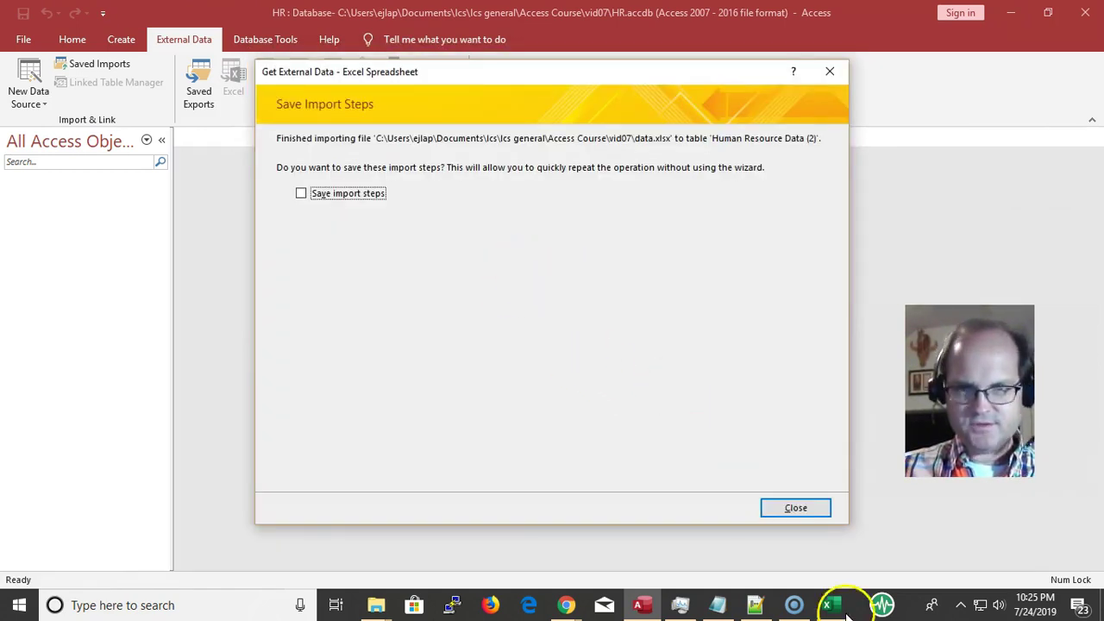
left_click(781, 507)
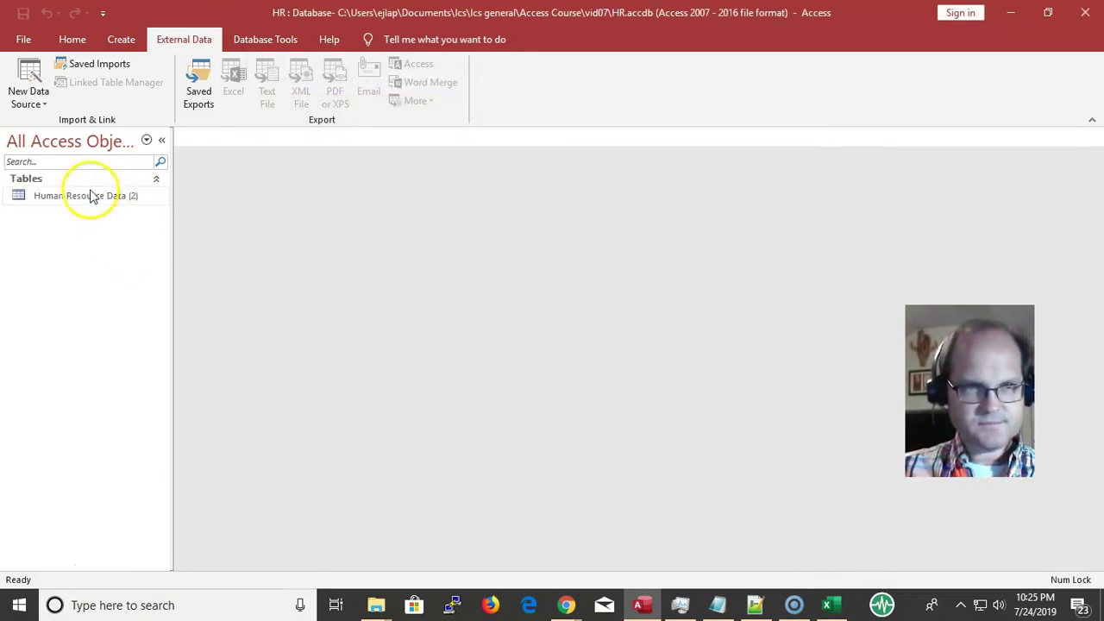
Rename the imported Human Resource Data (2) table as HumanResourceData.
left_click(61, 196)
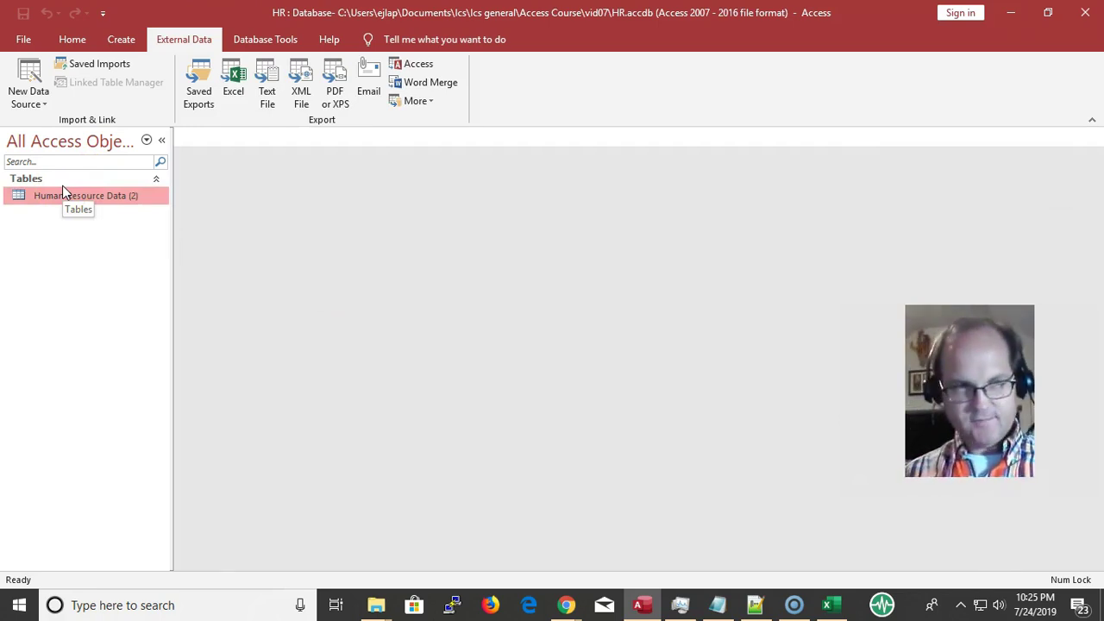
left_click(62, 193)
key("End")
key("BackSpace")
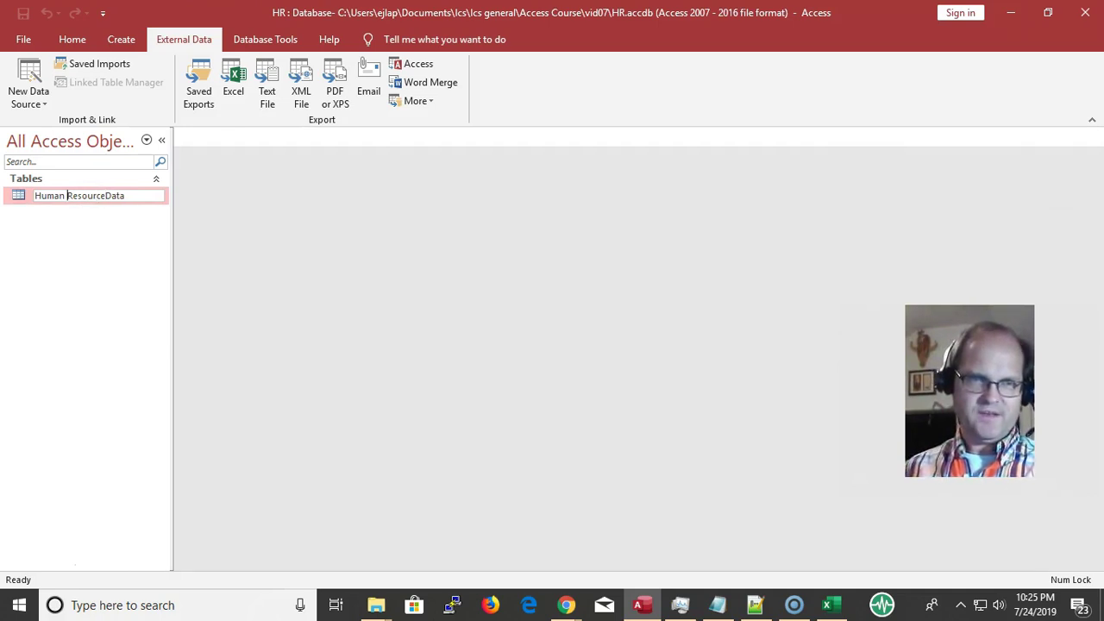
key("Return")
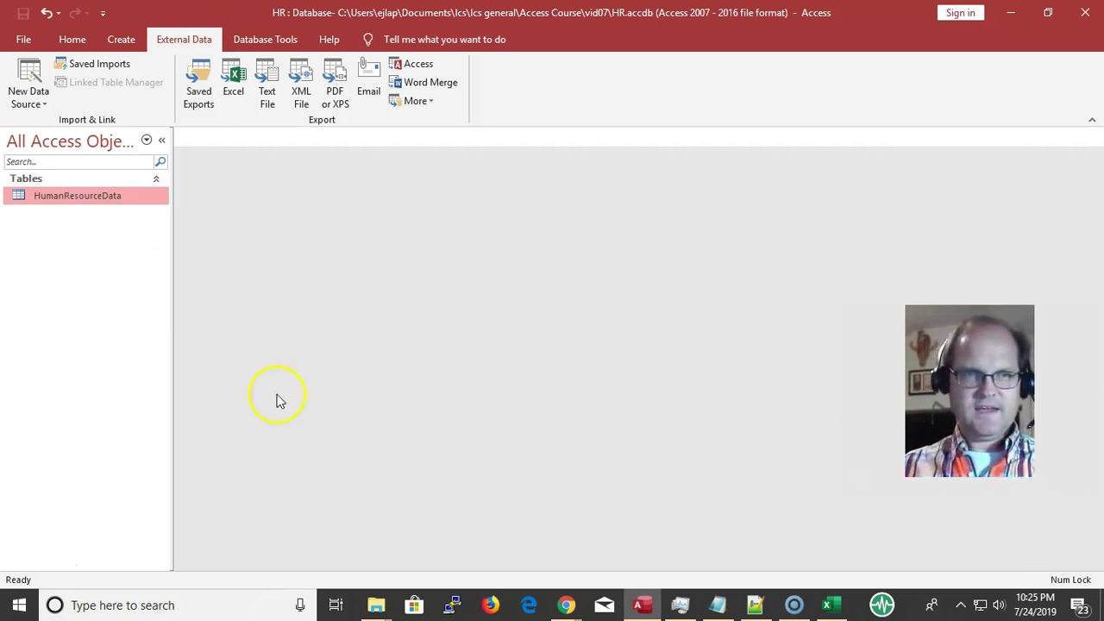
Open the HumanResourceData table and look across all its fields, including the extra ones after Hire Date.
double_click(54, 199)
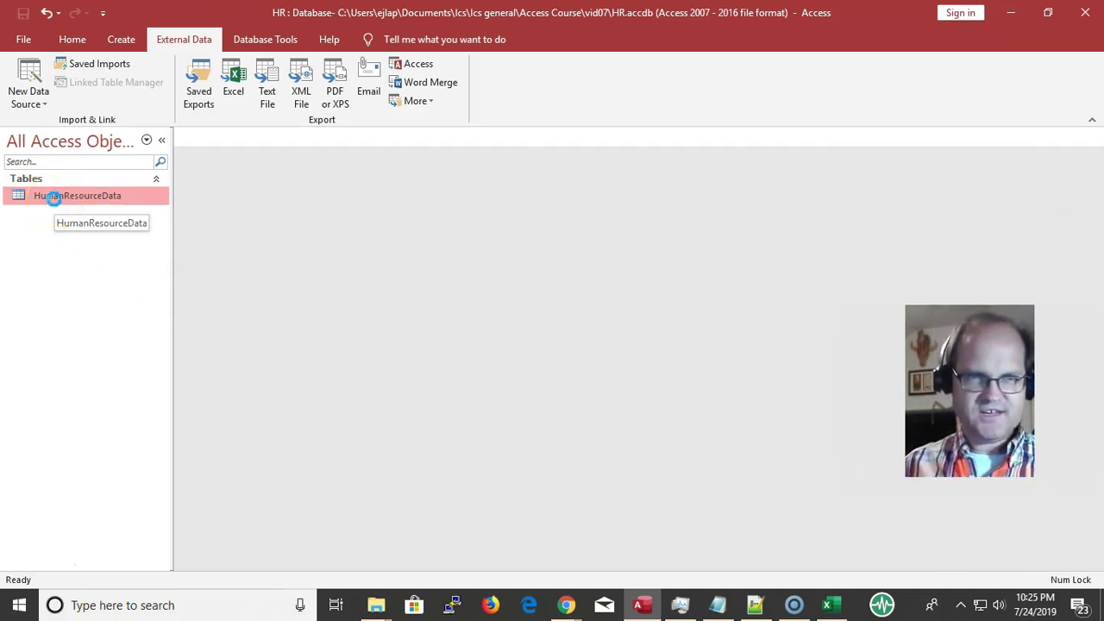
key("Tab")
key("Tab")
key("Tab")
key("Tab")
key("Tab")
key("Tab")
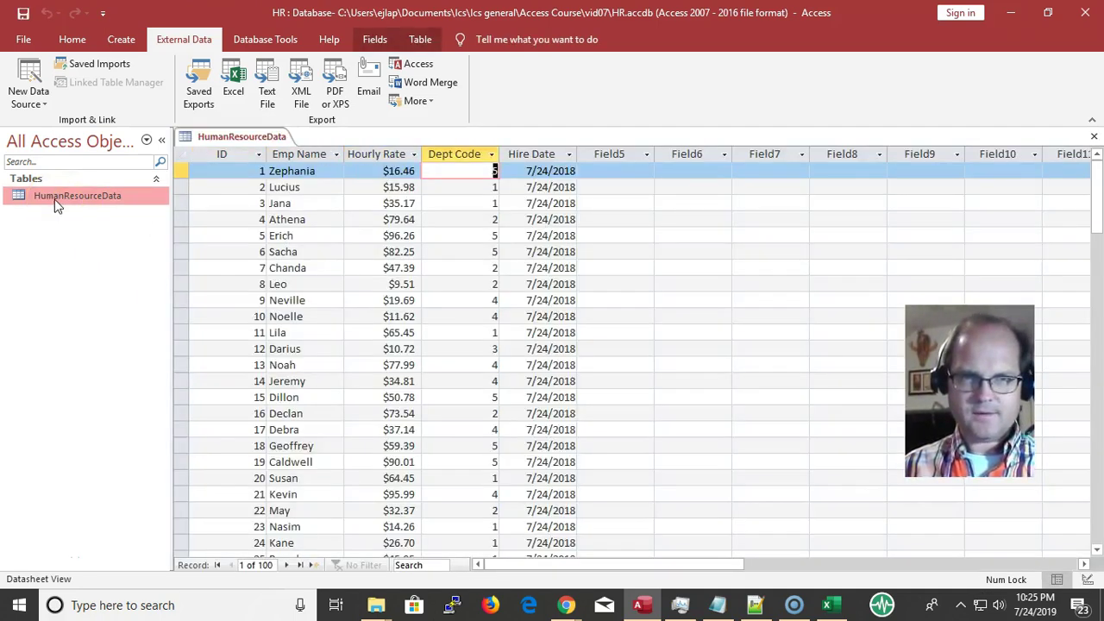
key("Tab")
key("Tab")
key("Tab")
key("Tab")
key("Tab")
key("Tab")
key("Tab")
key("Tab")
key("Tab")
key("Tab")
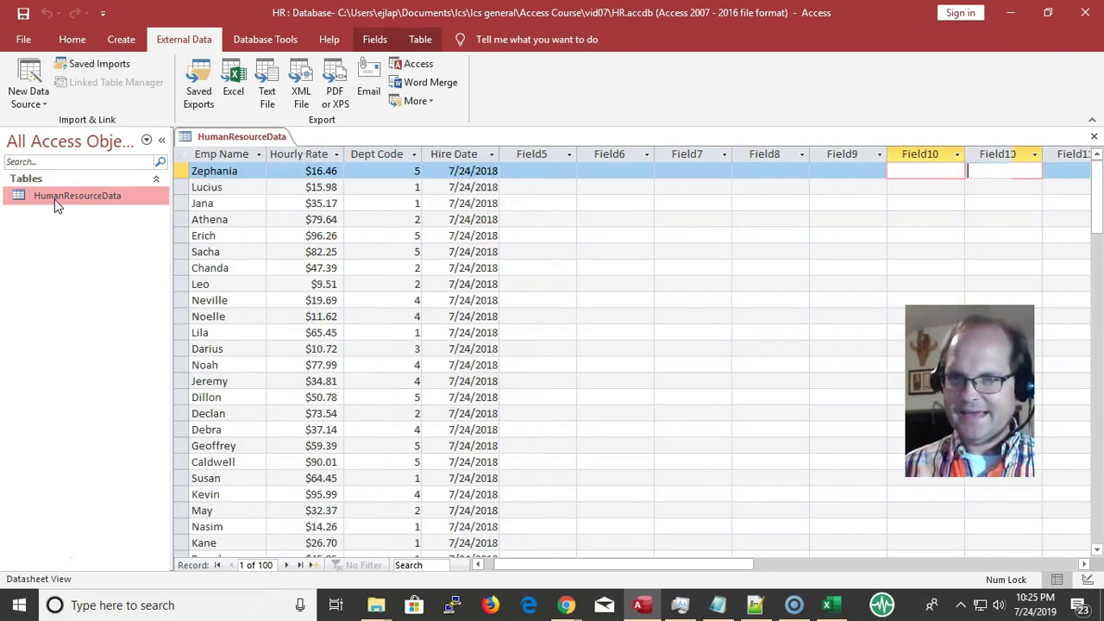
key("shift+Tab")
key("shift+Tab")
key("shift+Tab")
key("shift+Tab")
key("shift+Tab")
key("shift+Tab")
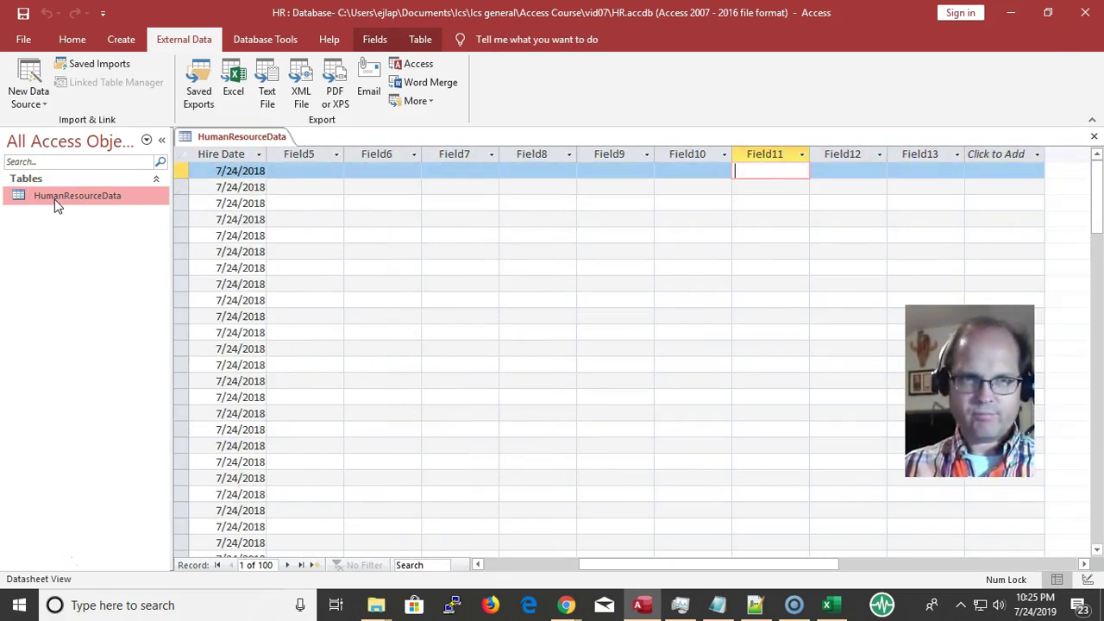
left_click(464, 223)
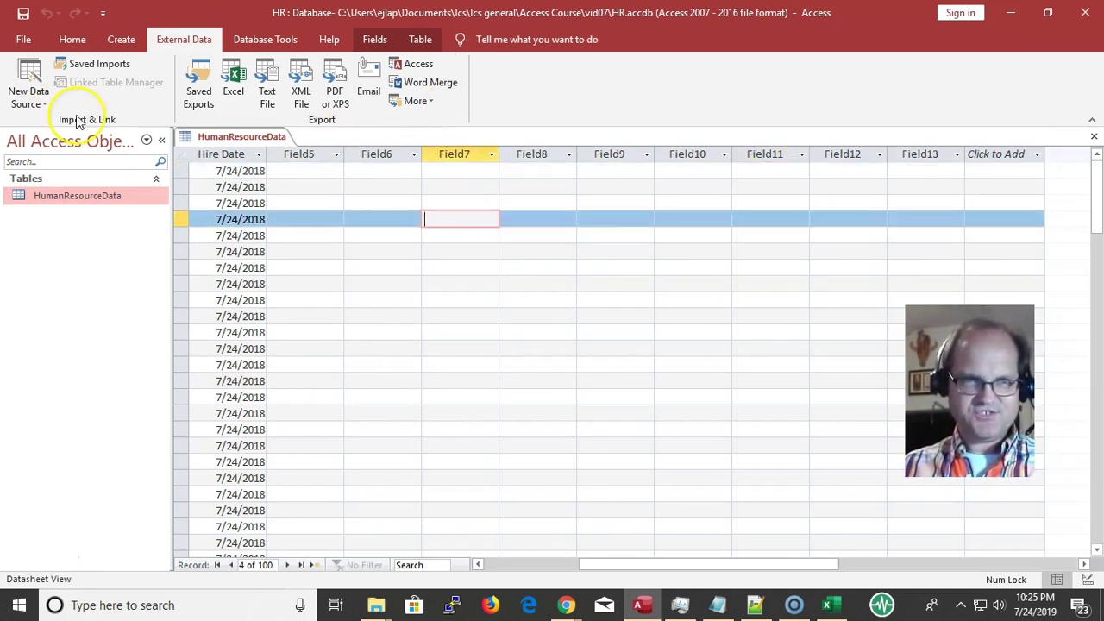
Permanently delete Field5 from the HumanResourceData table.
left_click(293, 157)
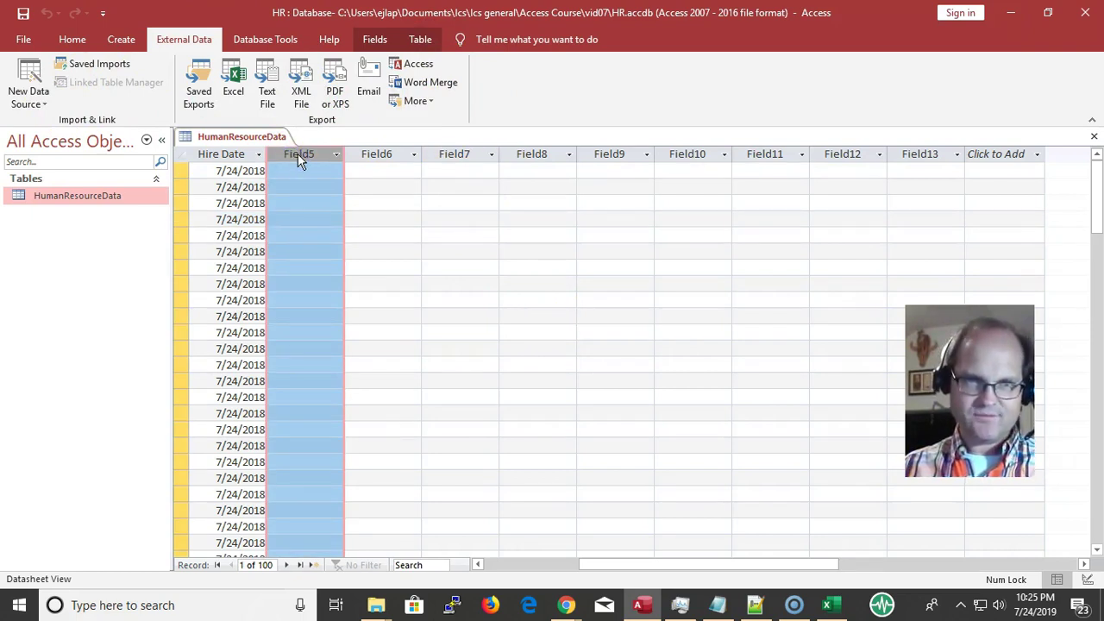
right_click(297, 154)
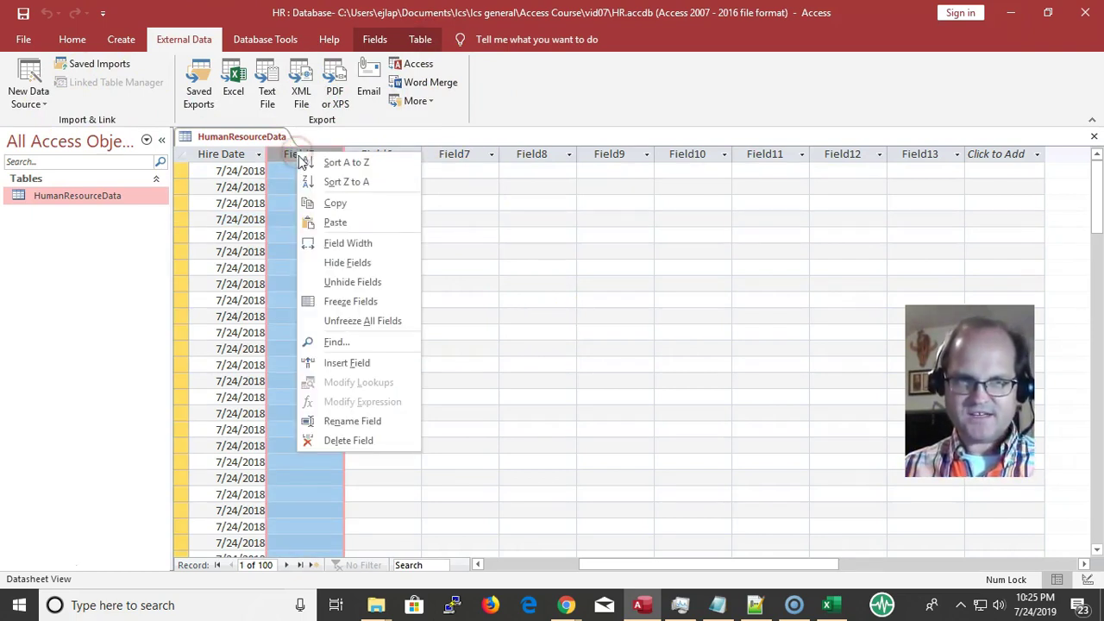
left_click(374, 448)
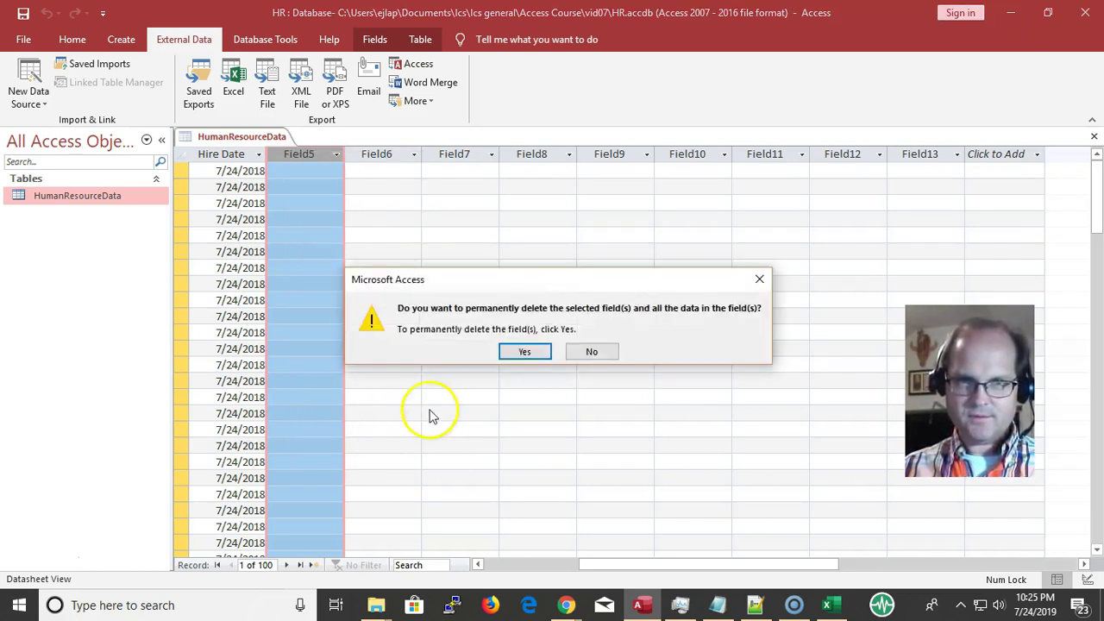
left_click(525, 352)
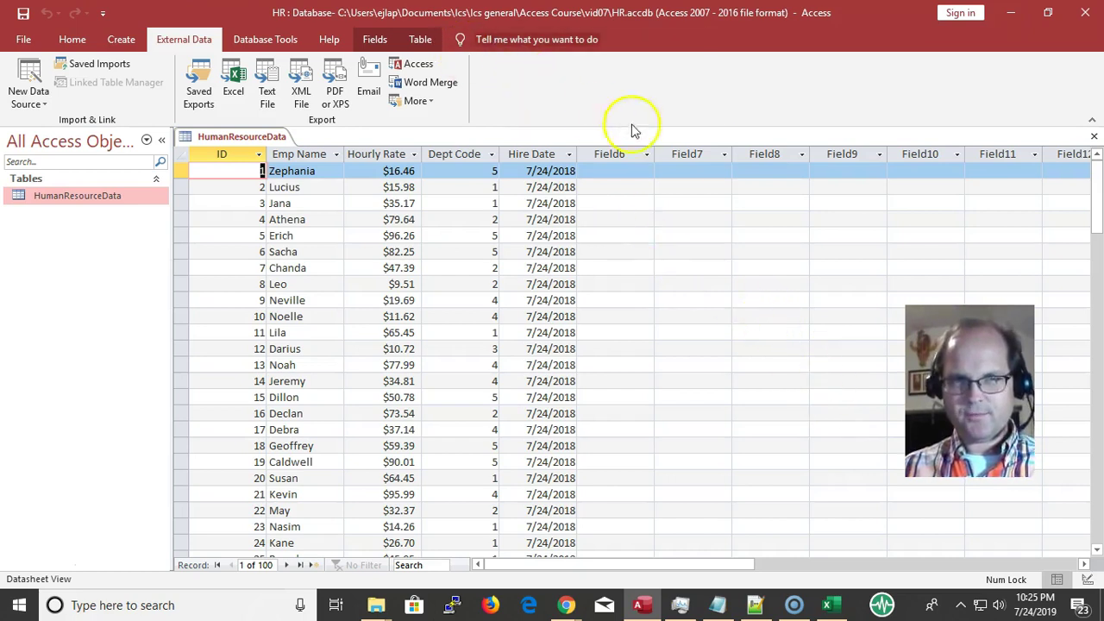
left_click_drag(609, 151, 848, 182)
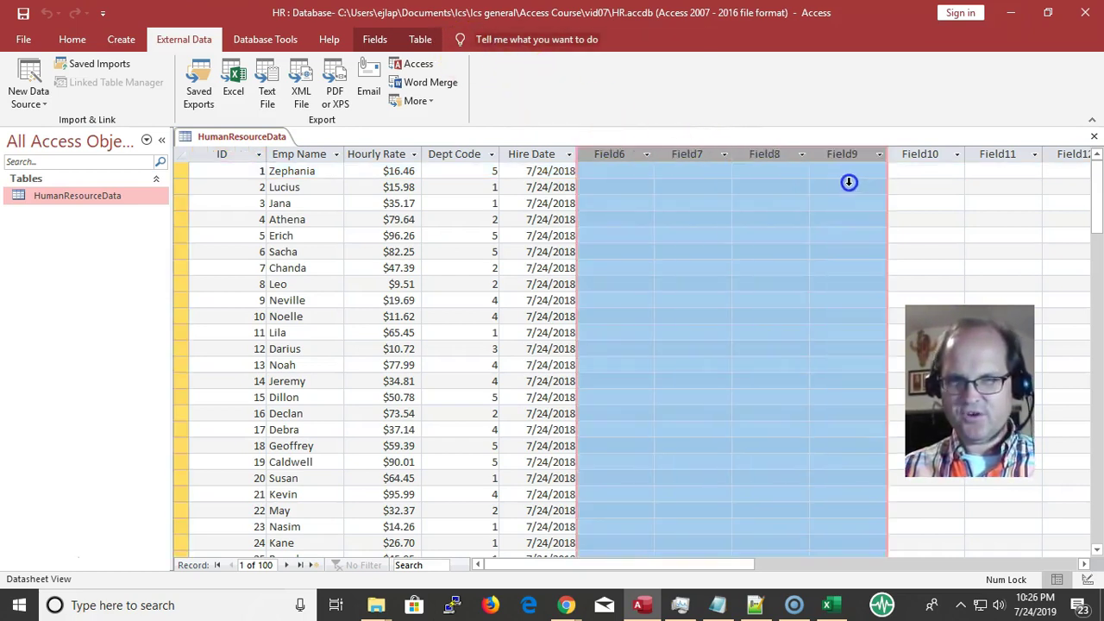
right_click(838, 160)
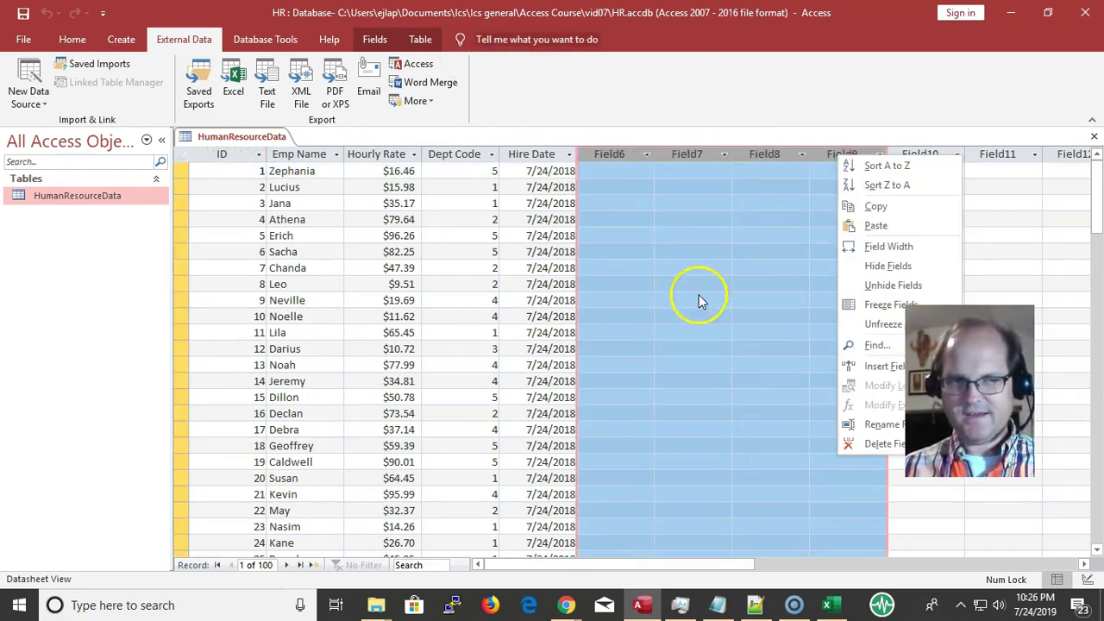
left_click(652, 317)
left_click(633, 205)
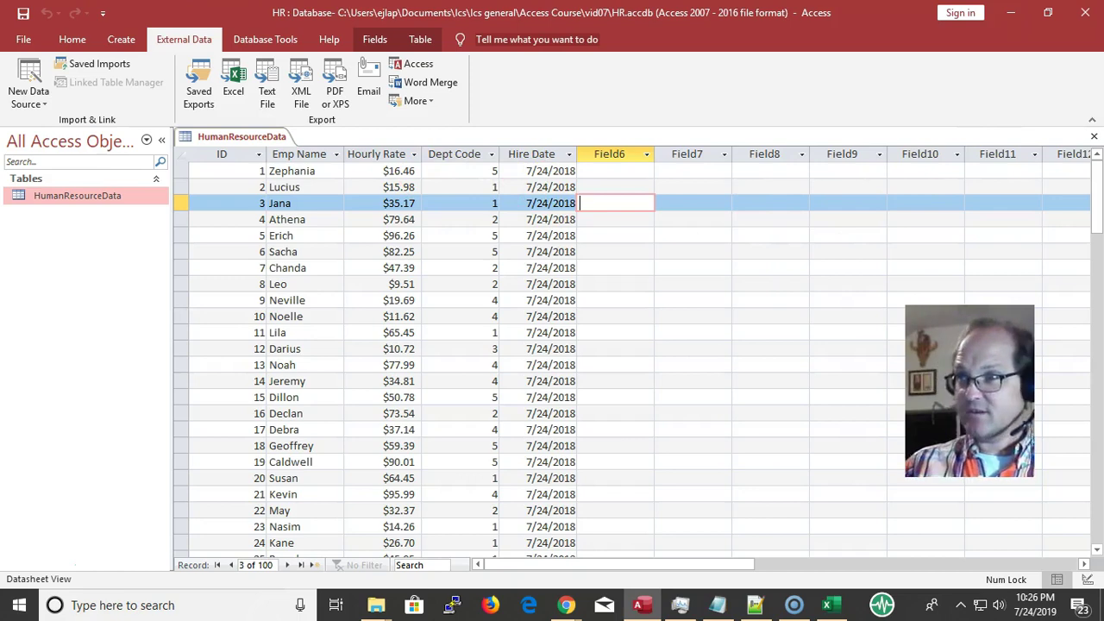
Switch to data.xlsx in Excel, inspect the cells beyond the Hire Date column, and return to the Access table.
left_click_drag(1103, 151, 546, 42)
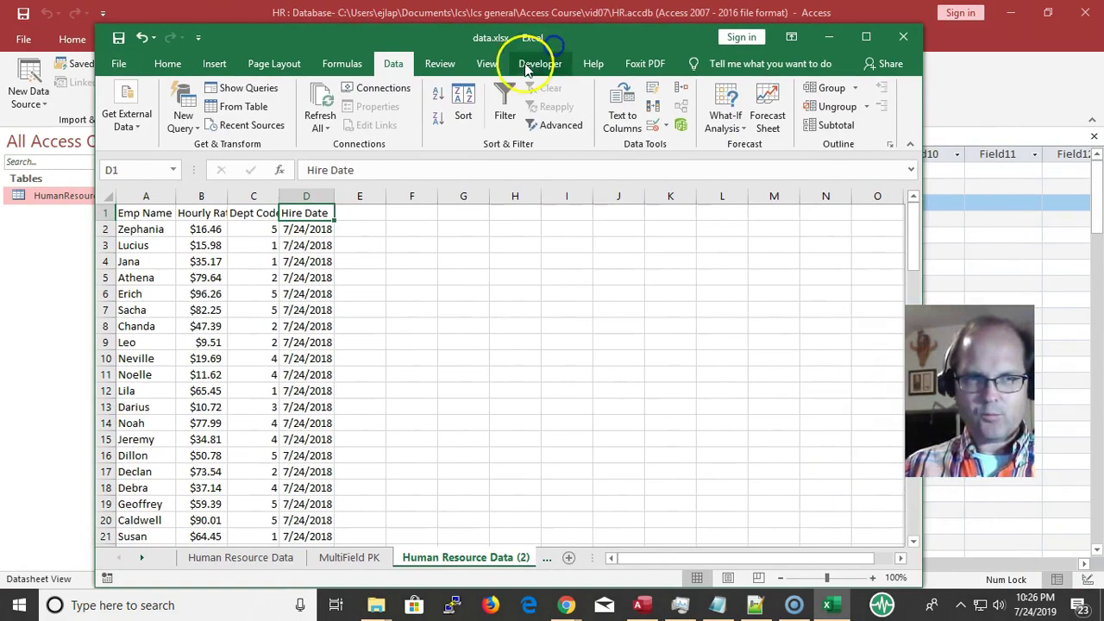
left_click(468, 324)
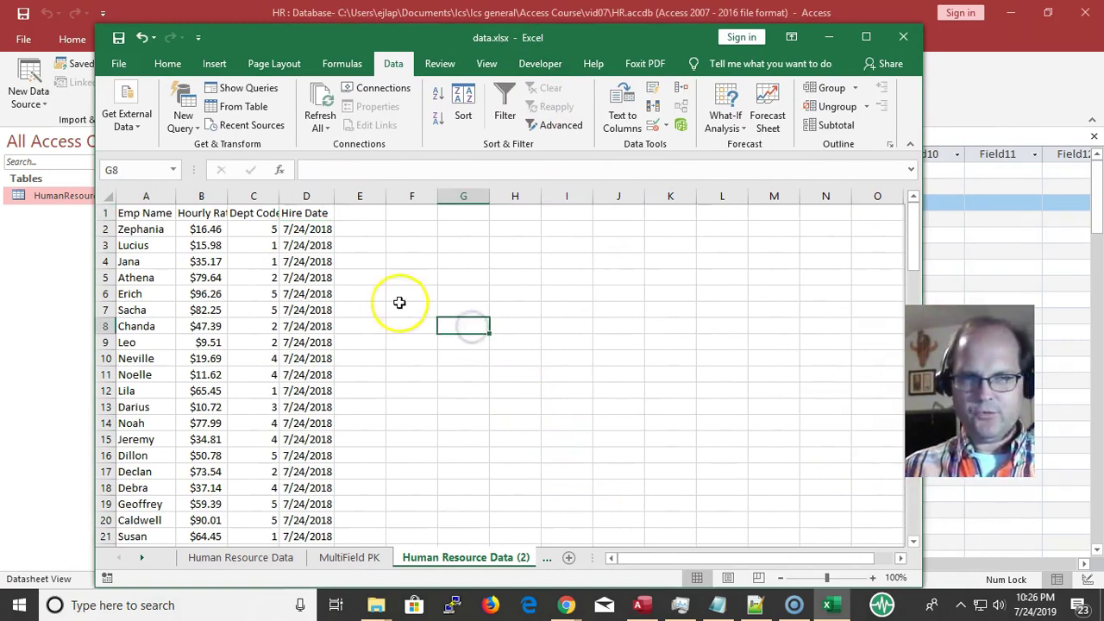
left_click(377, 263)
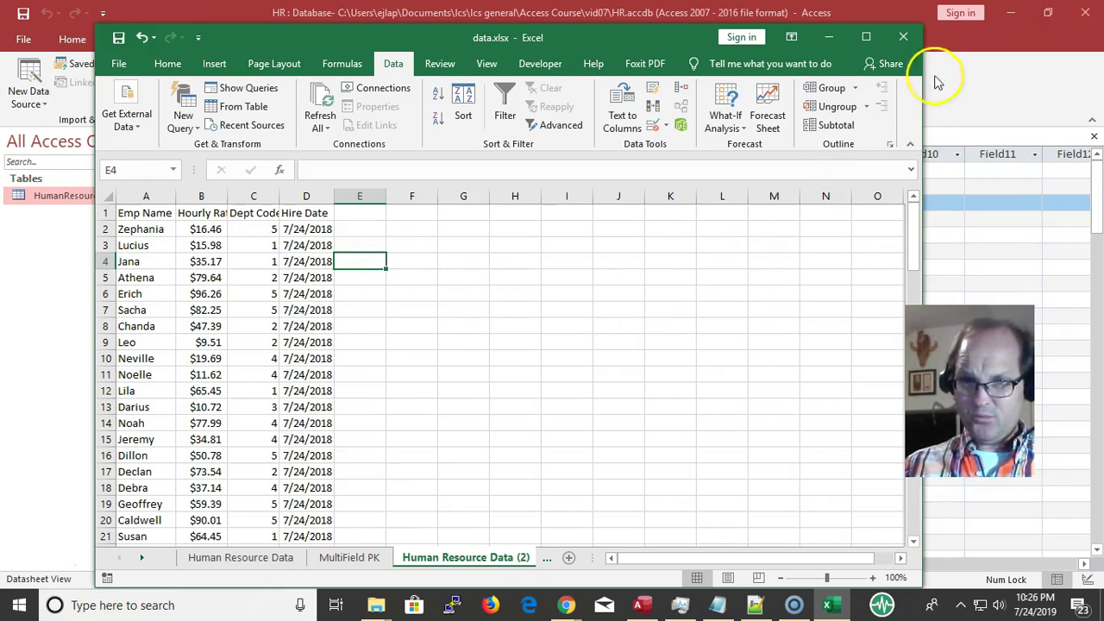
left_click(827, 37)
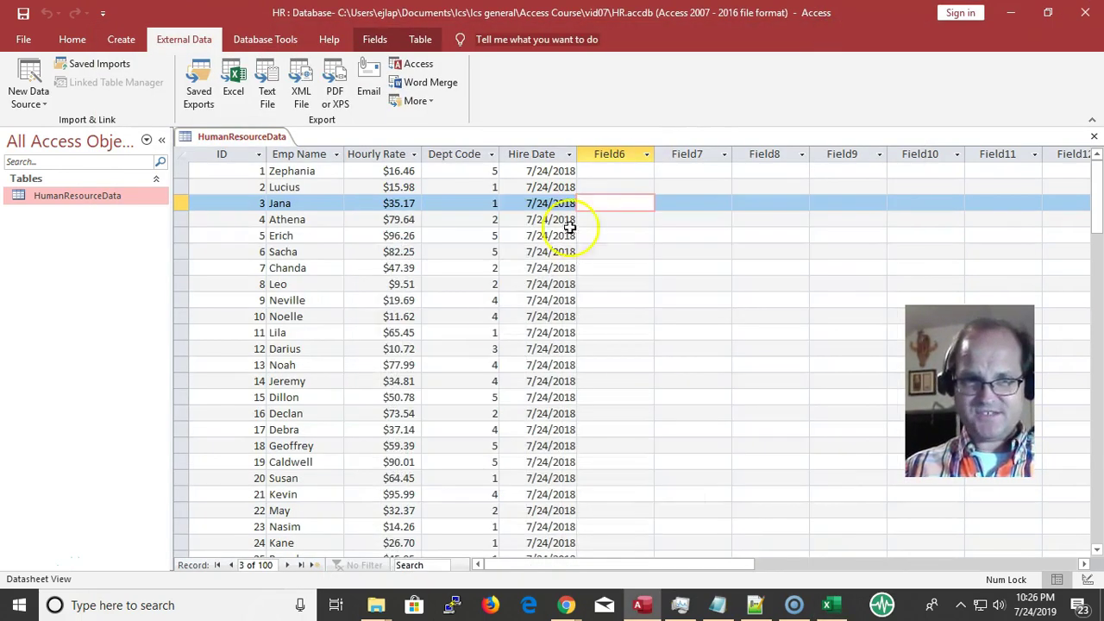
Review the Hire Date, Dept Code and Hourly Rate fields in the HumanResourceData table.
left_click(662, 365)
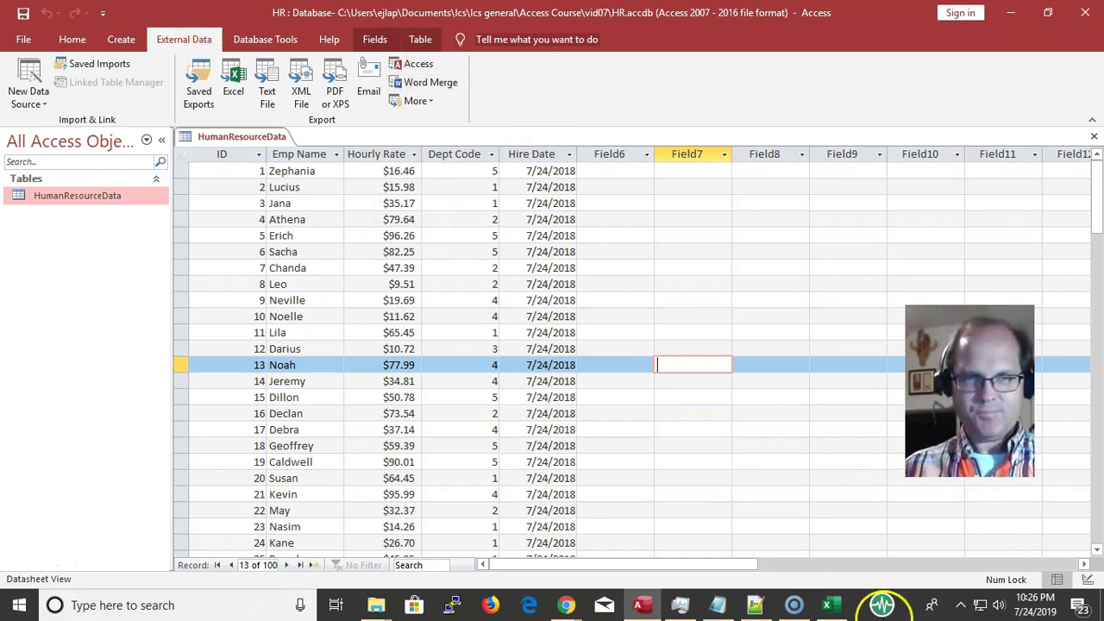
left_click_drag(536, 154, 464, 161)
left_click(446, 184)
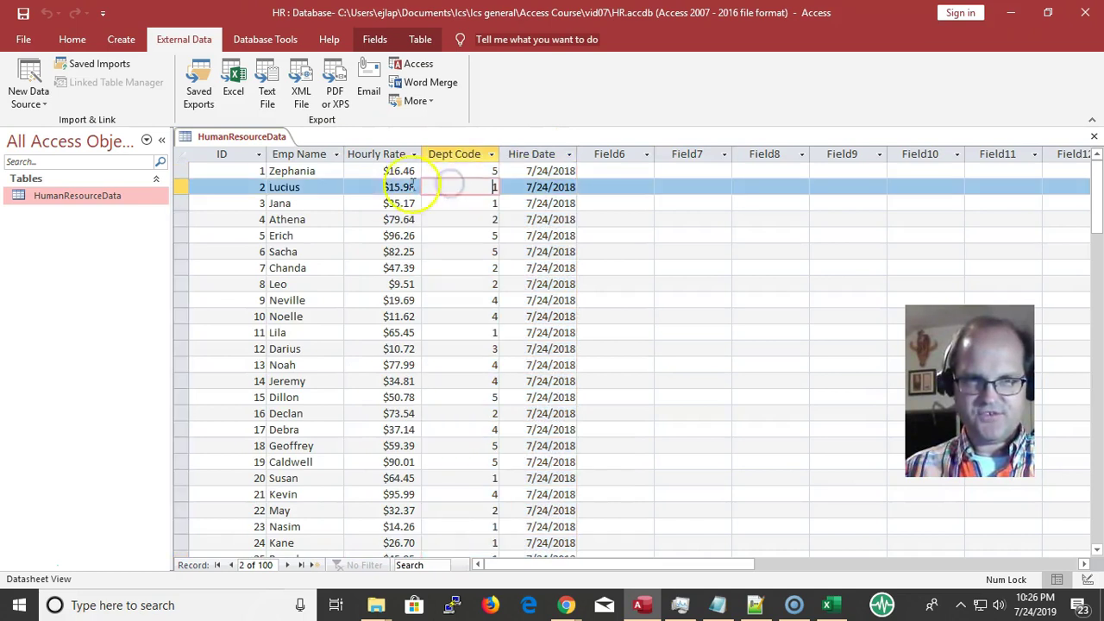
left_click(363, 190)
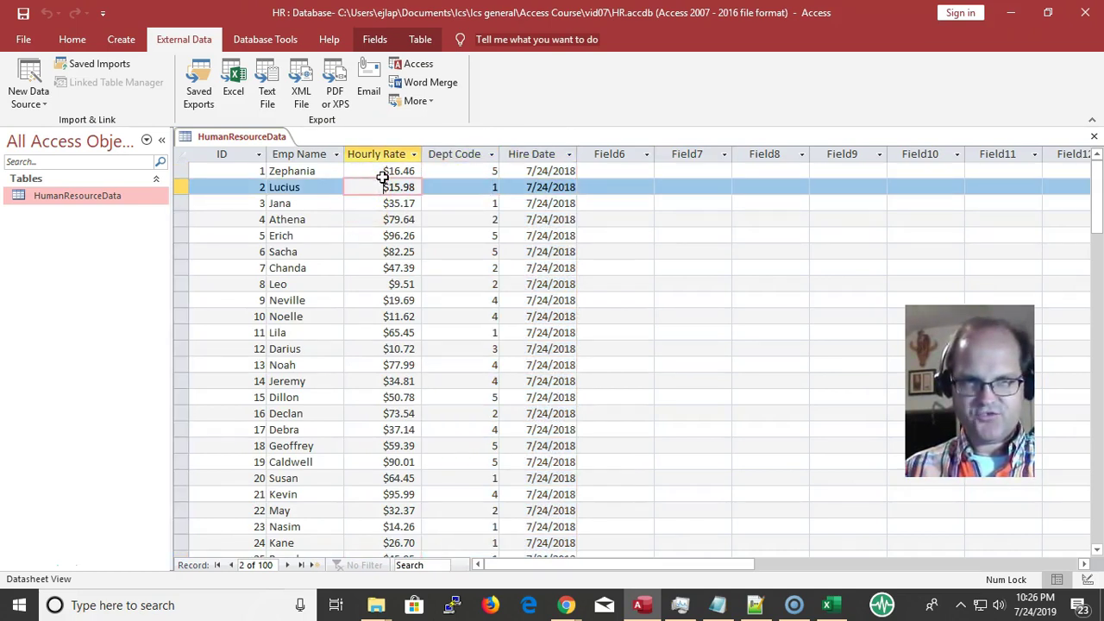
Switch the HumanResourceData table between Datasheet View and Design View, leaving it in Design View.
left_click(468, 187)
left_click(510, 186)
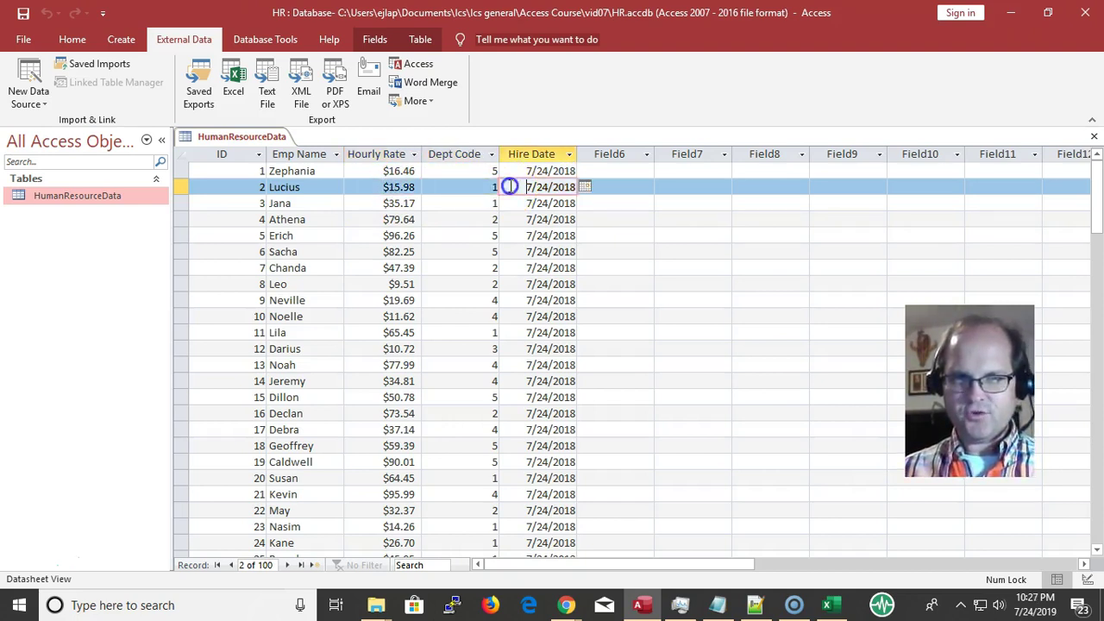
left_click(67, 40)
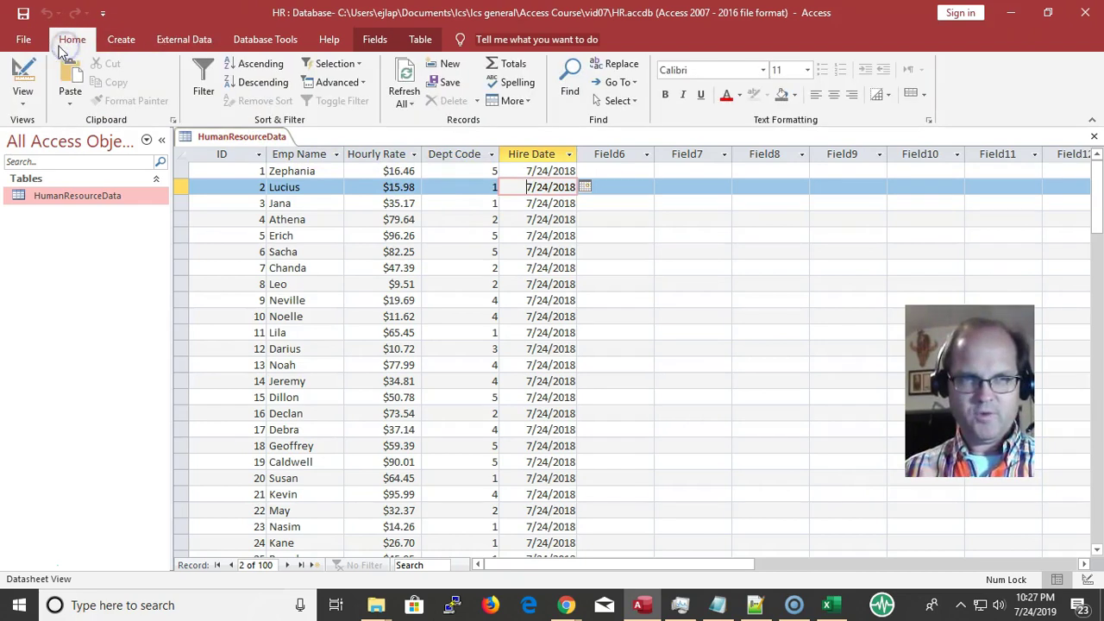
left_click(19, 72)
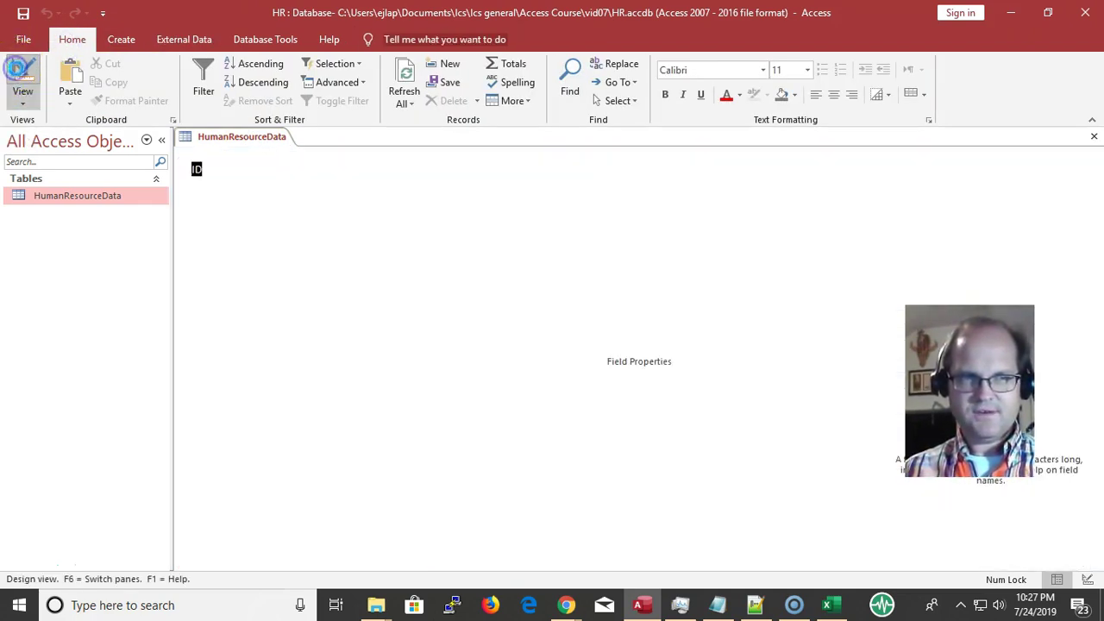
left_click(19, 108)
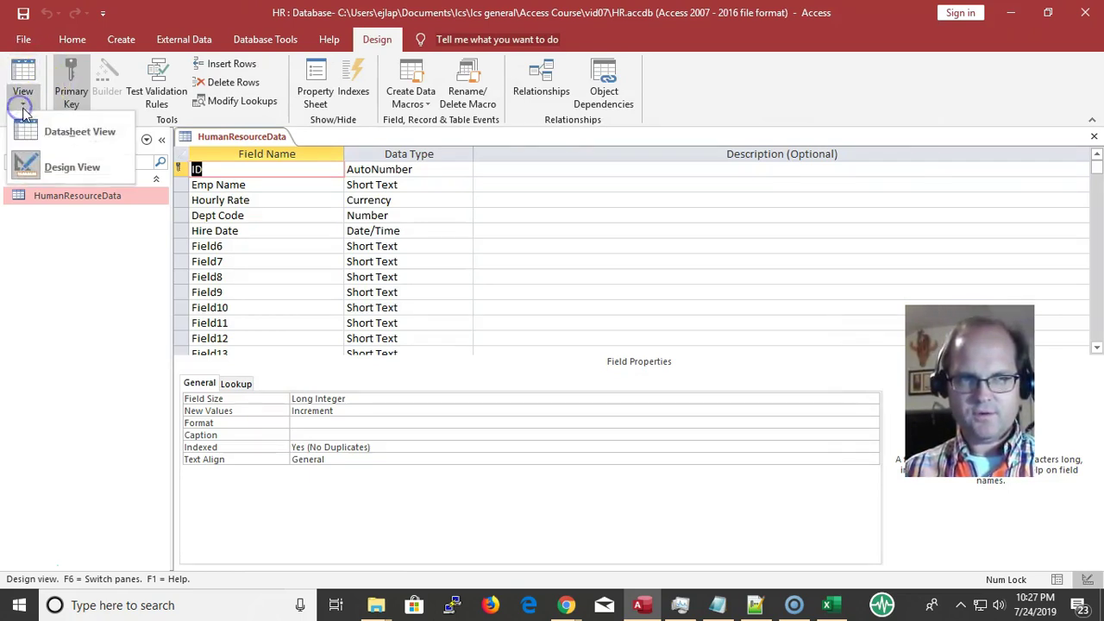
left_click(76, 138)
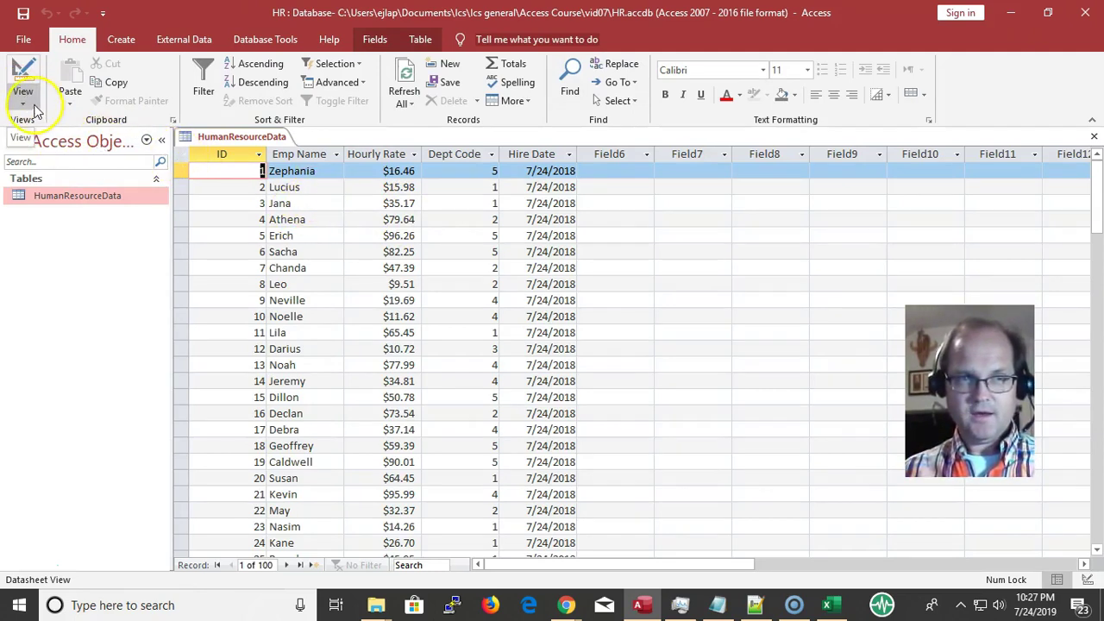
left_click(27, 75)
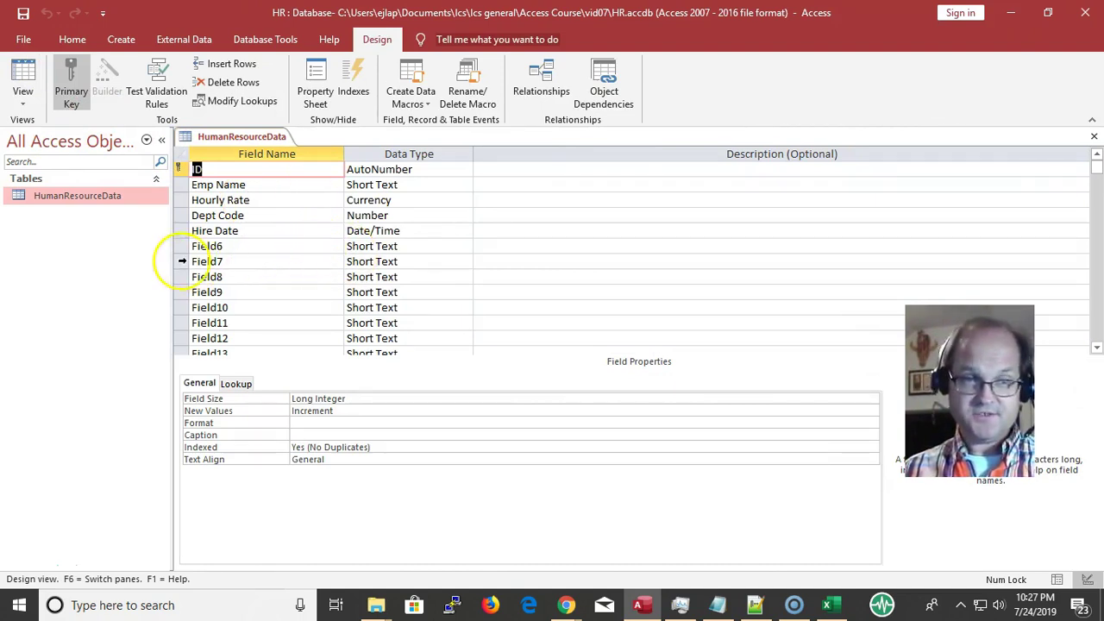
Permanently delete Field6 from the HumanResourceData table design.
left_click(179, 249)
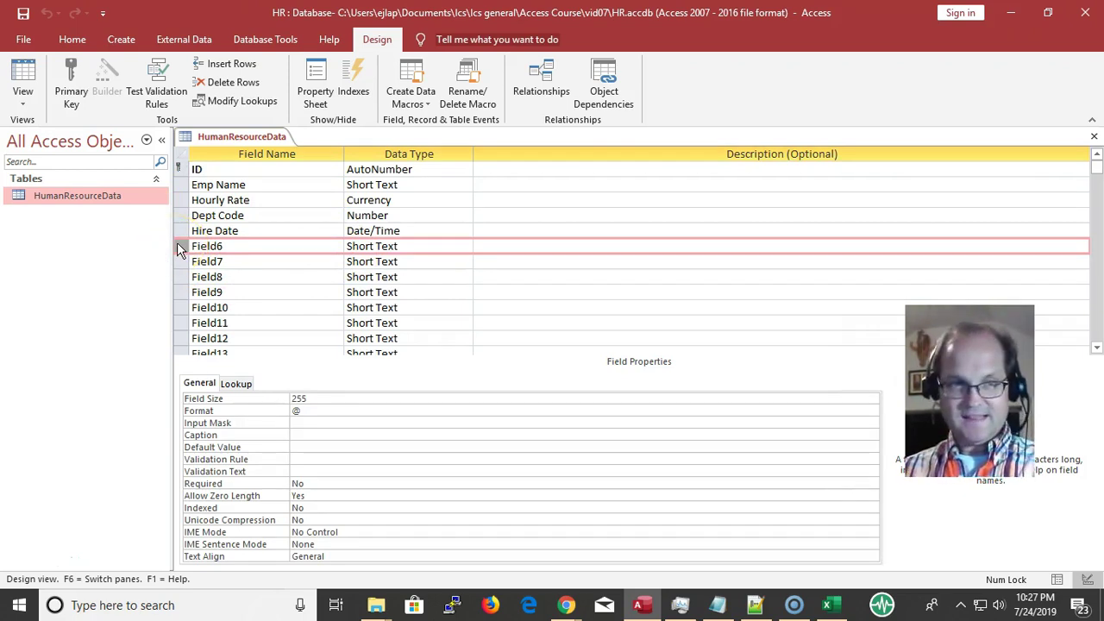
key("Delete")
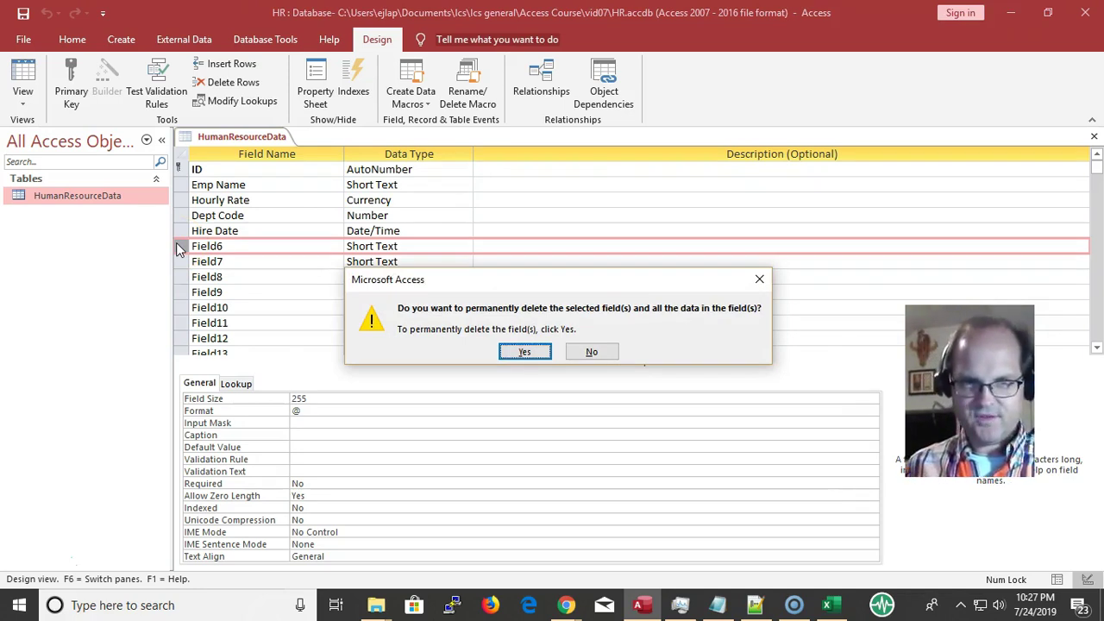
key("Return")
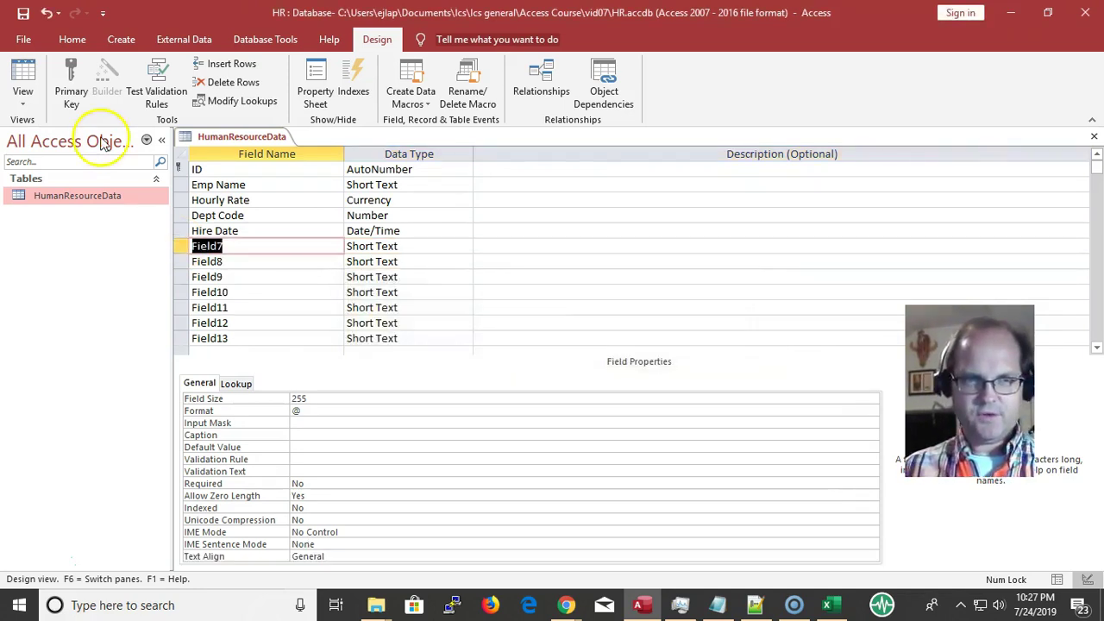
left_click_drag(183, 254, 191, 292)
left_click(186, 294)
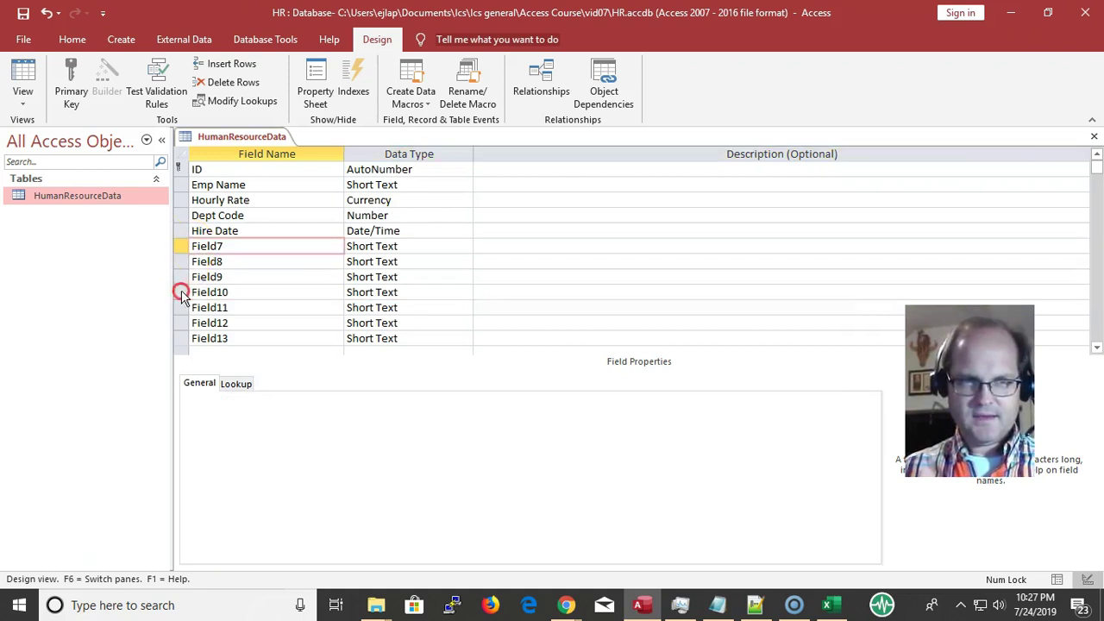
right_click(186, 293)
left_click(185, 249)
left_click_drag(184, 250, 169, 301)
left_click(188, 248)
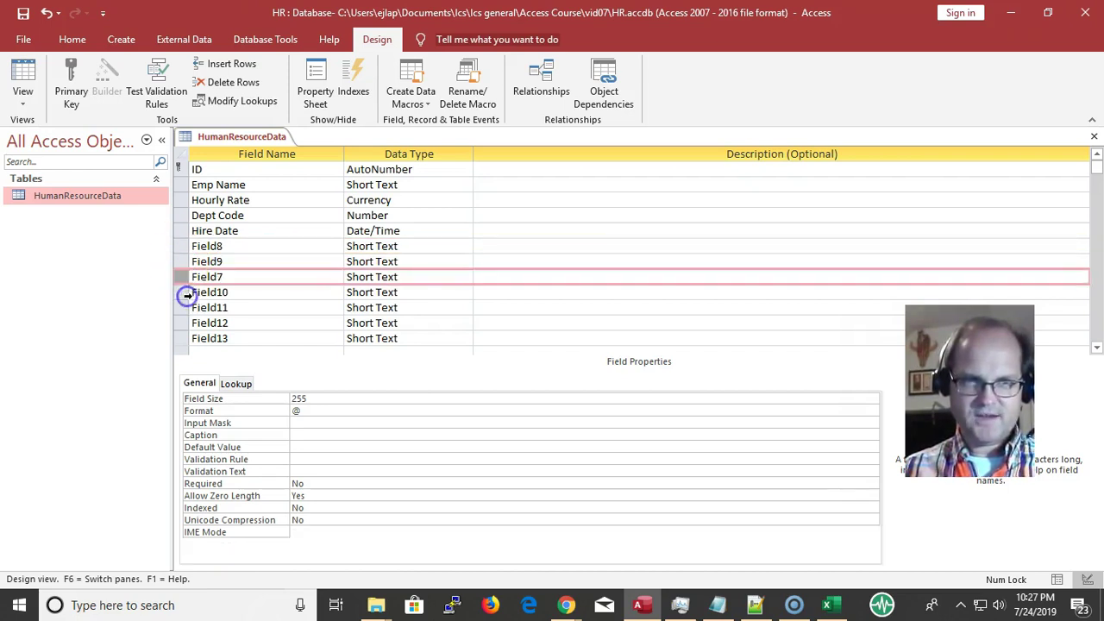
left_click(185, 277)
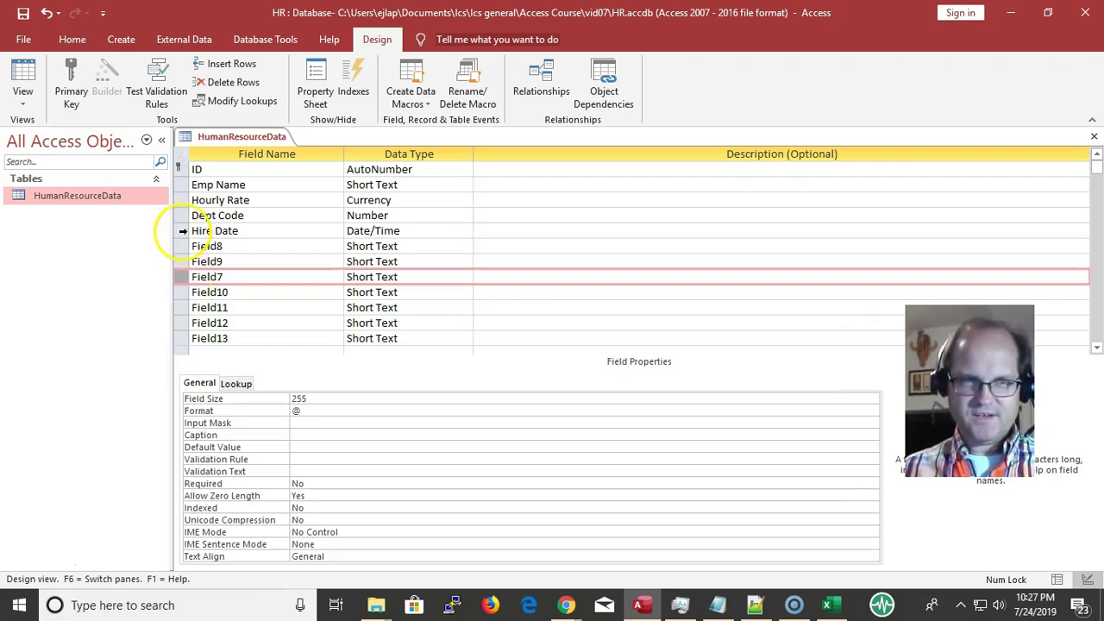
left_click(182, 231)
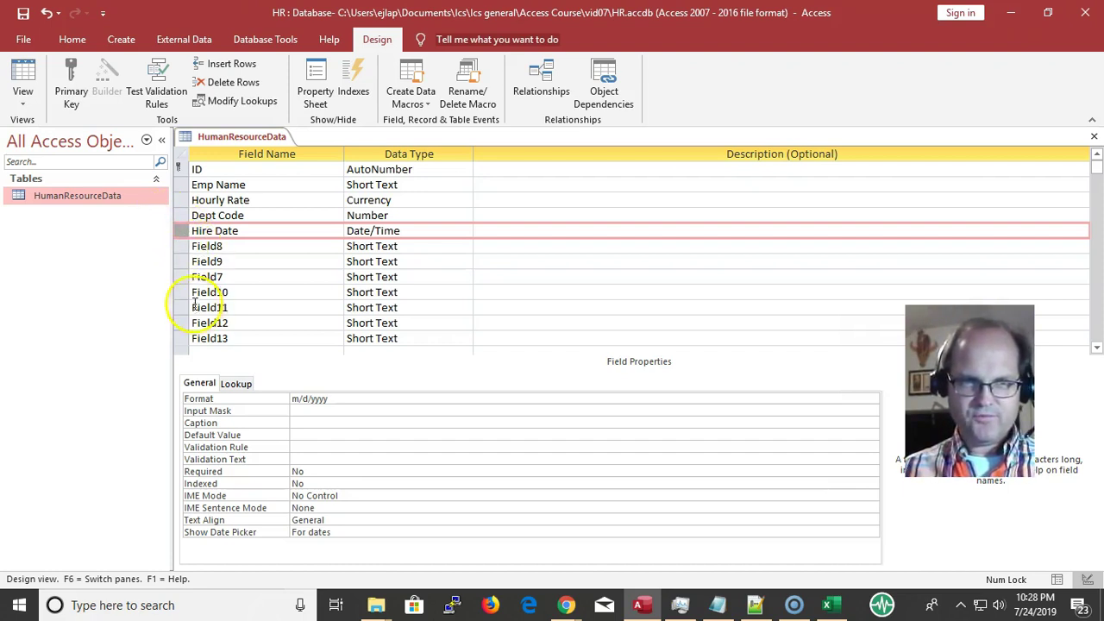
left_click(186, 246)
left_click_drag(176, 247, 176, 306)
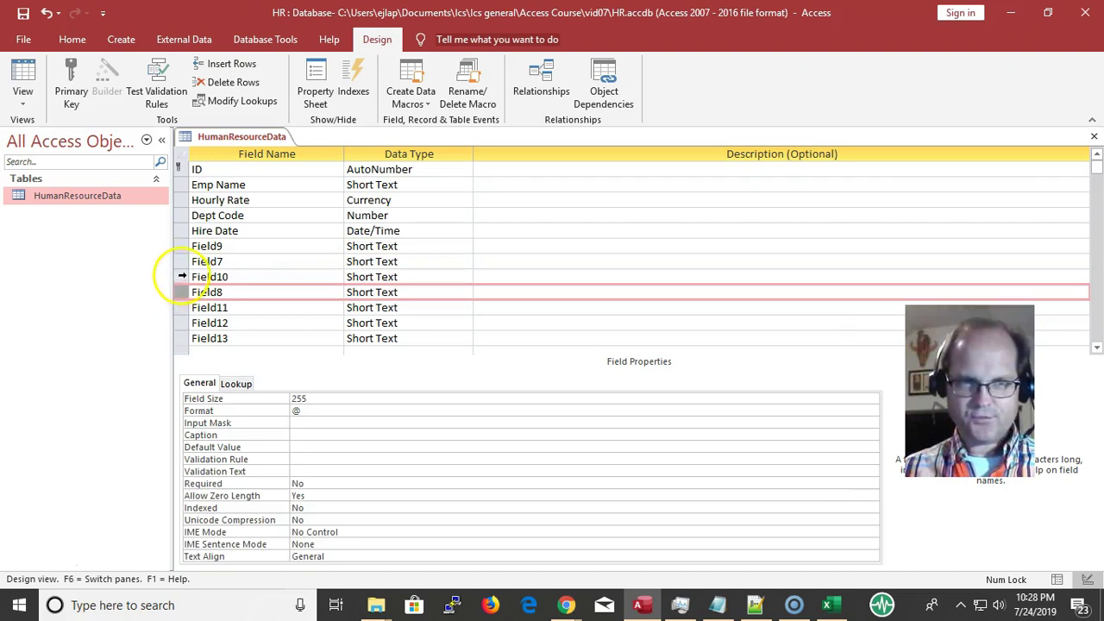
left_click_drag(175, 262, 177, 314)
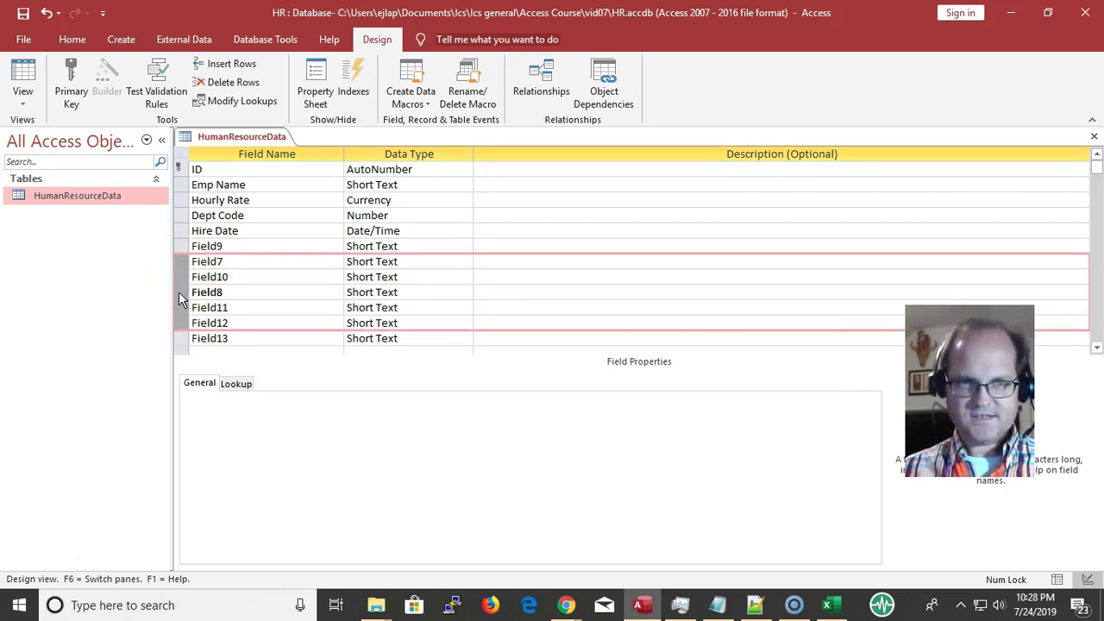
left_click(179, 294)
right_click(179, 294)
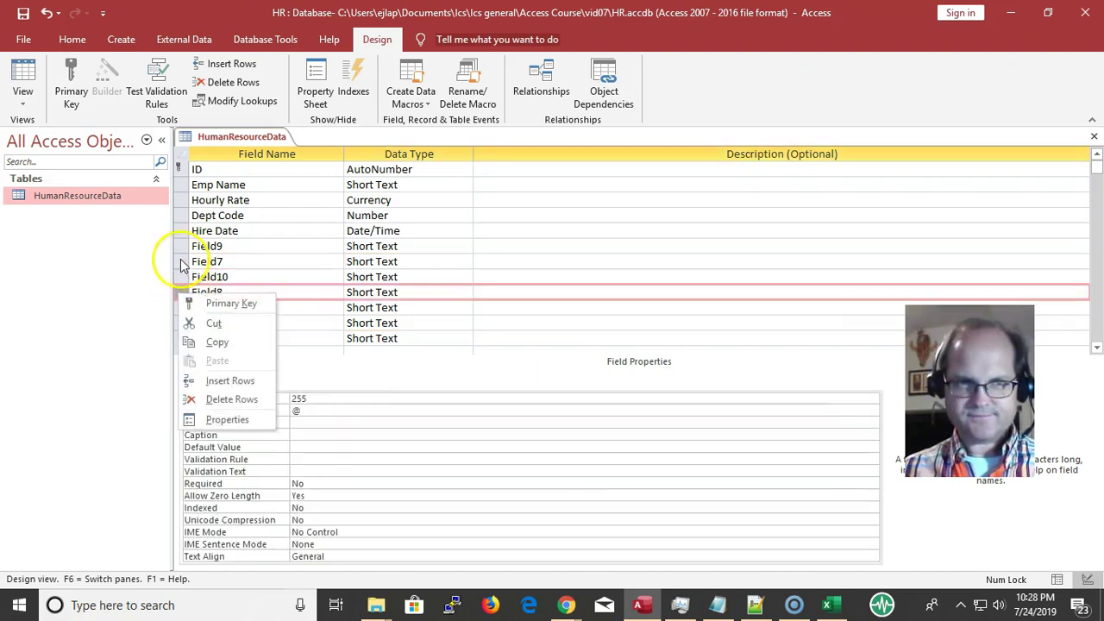
left_click(177, 279)
left_click(179, 248)
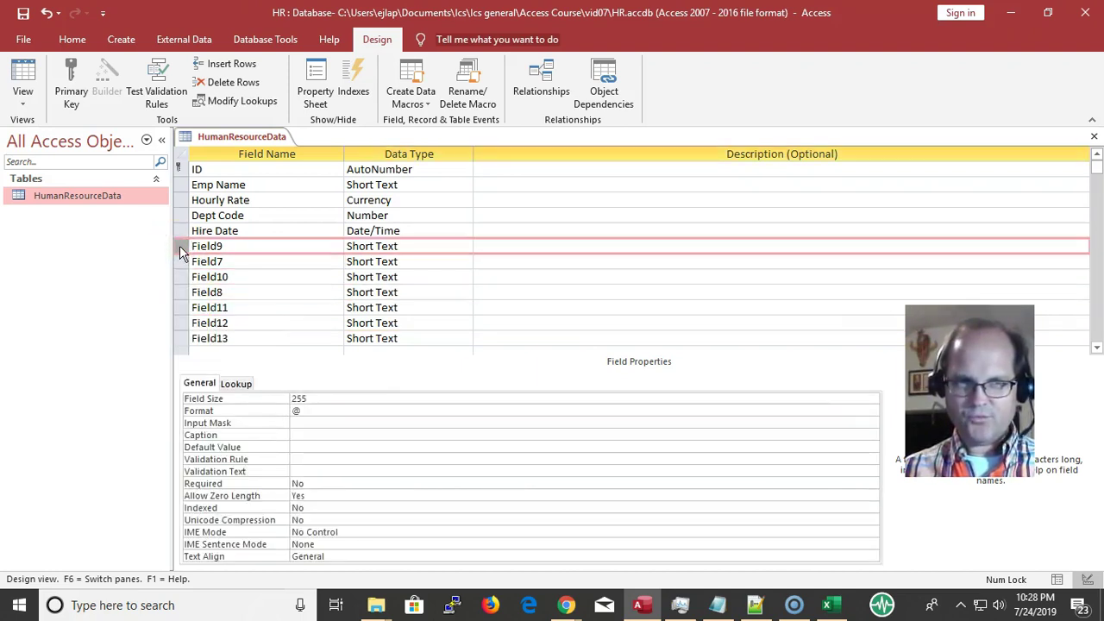
Permanently delete all the remaining unneeded fields after Hire Date, Field7 through Field13.
left_click_drag(179, 262, 188, 315)
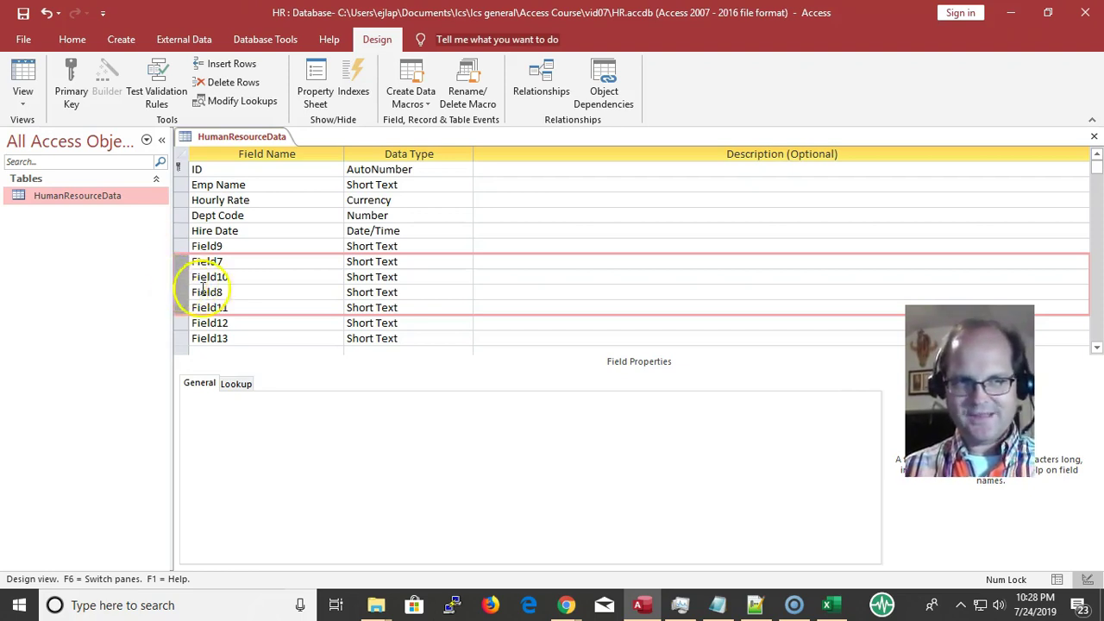
key("Delete")
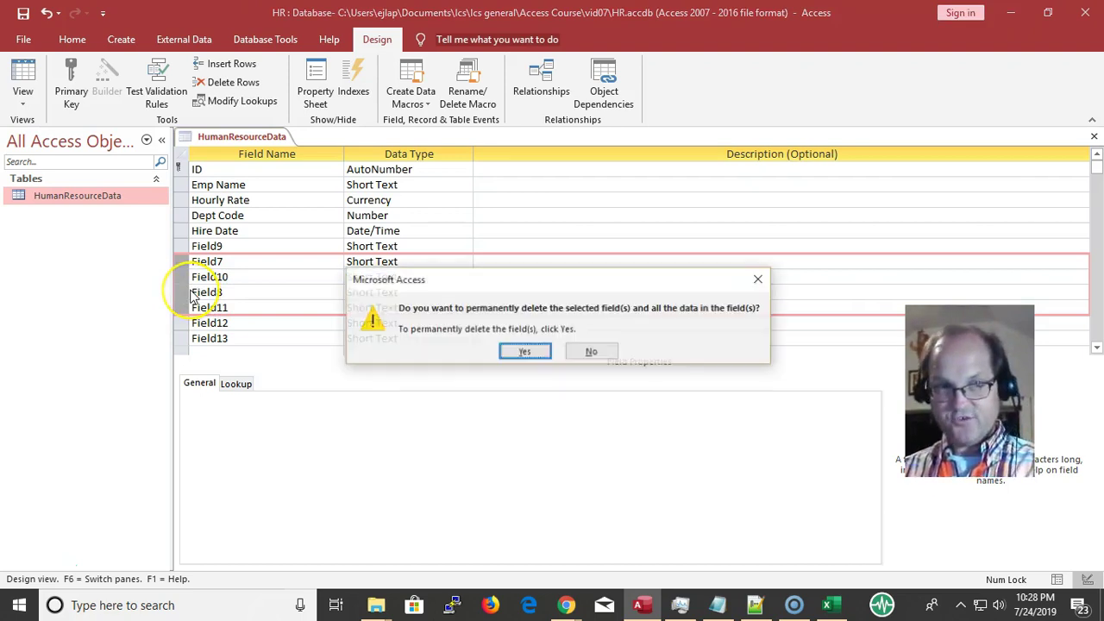
key("Return")
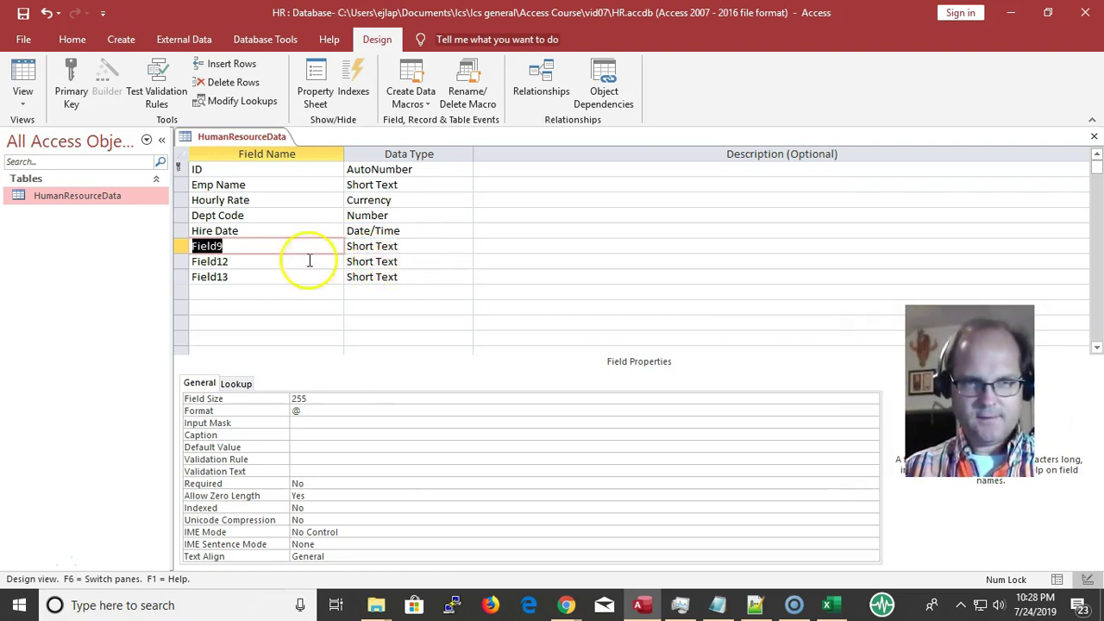
left_click_drag(179, 246, 182, 283)
key("Delete")
key("Return")
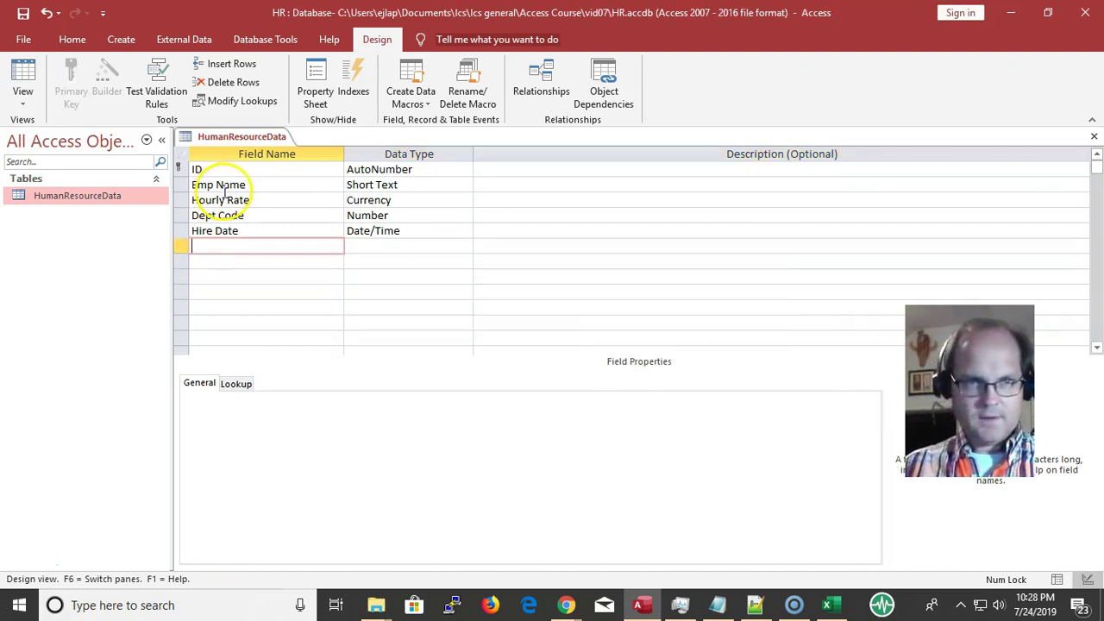
Review the data types of Emp Name, Hourly Rate, Dept Code and Hire Date, including the type choices available for Hourly Rate.
double_click(236, 185)
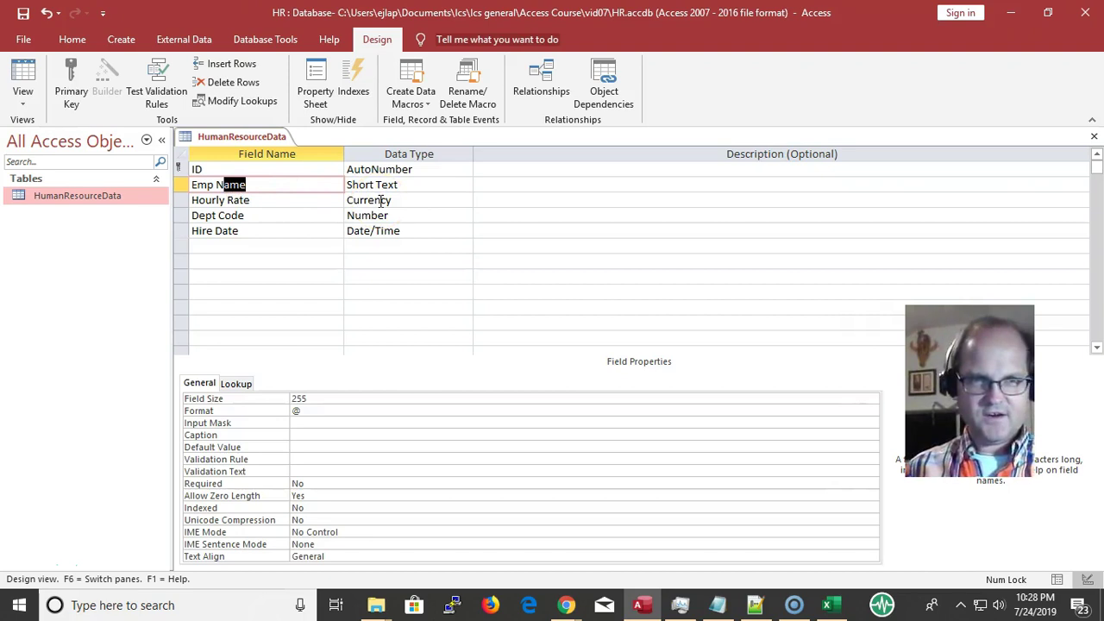
key("Tab")
key("Right")
key("Down")
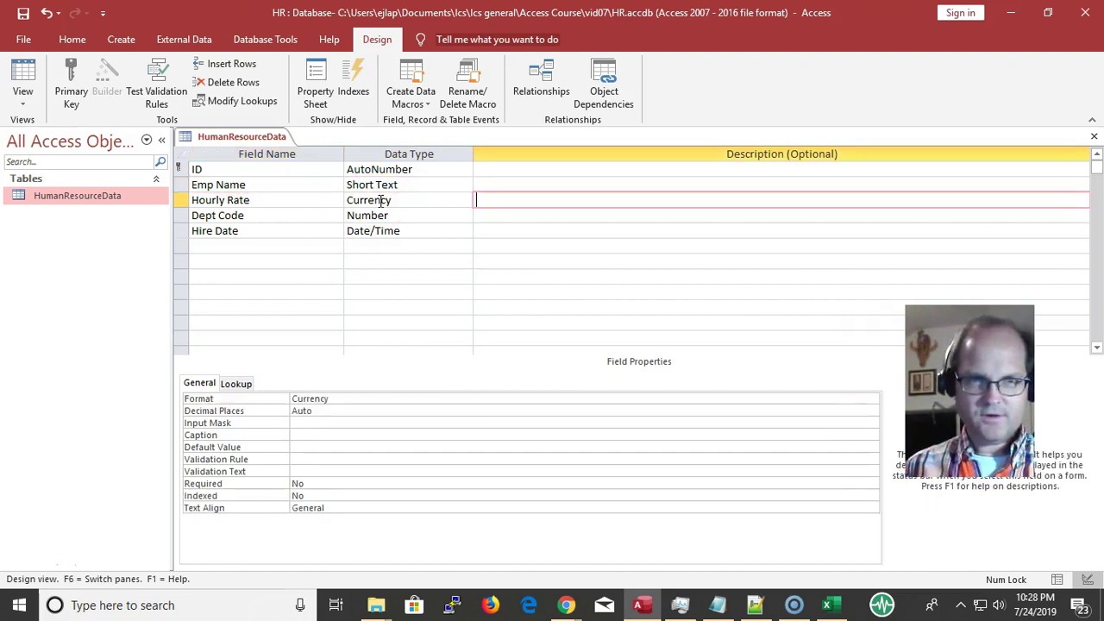
key("Left")
key("Up")
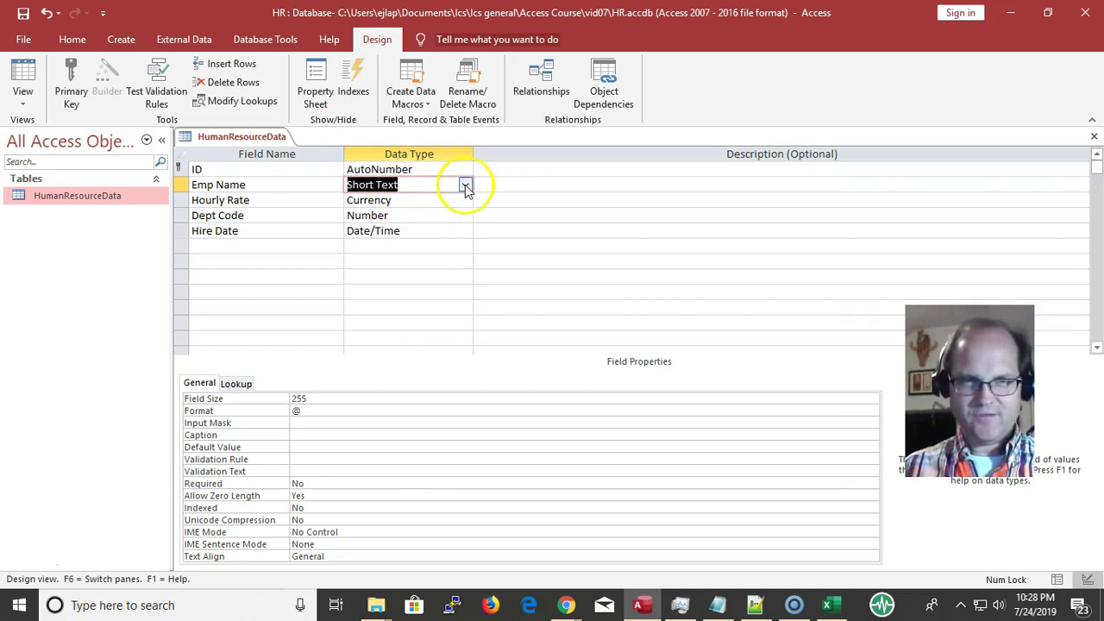
left_click(416, 201)
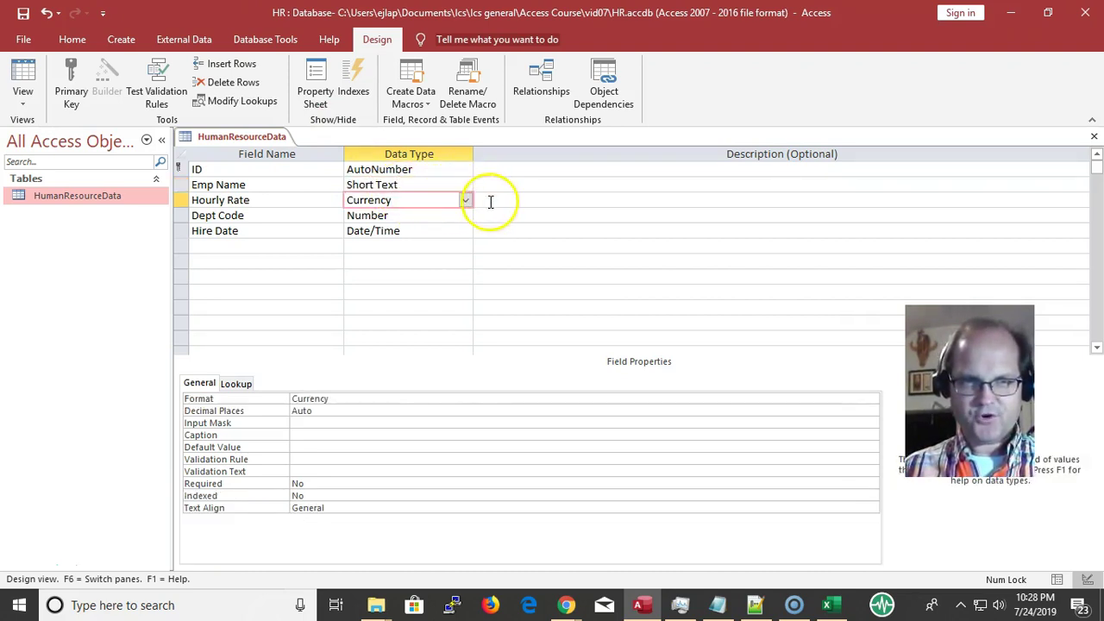
left_click(465, 200)
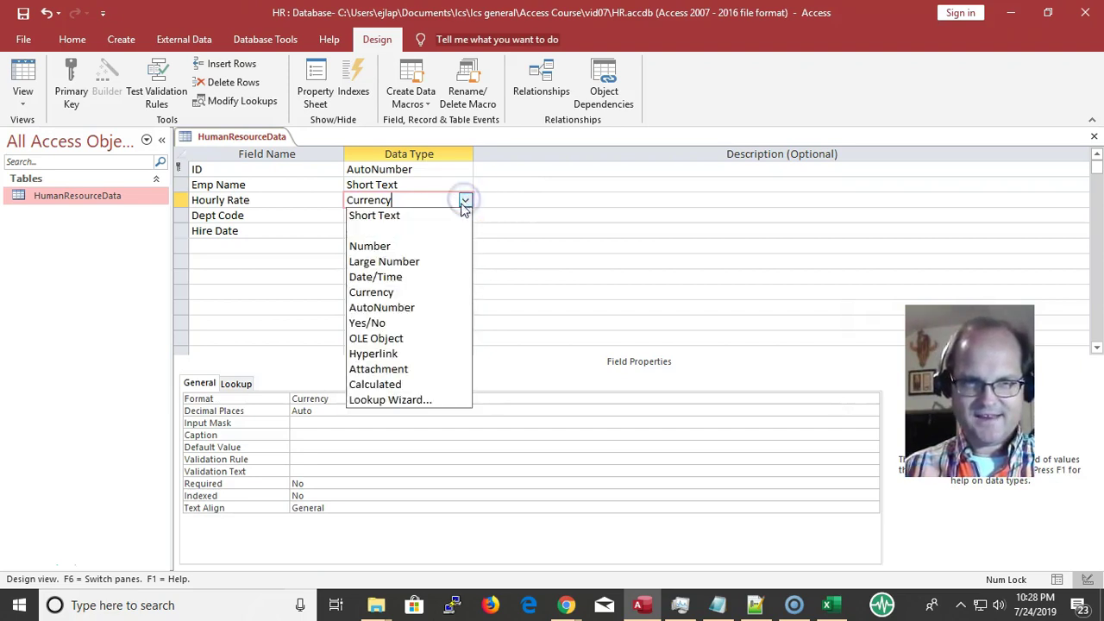
left_click(247, 200)
left_click_drag(380, 205, 377, 212)
left_click(250, 216)
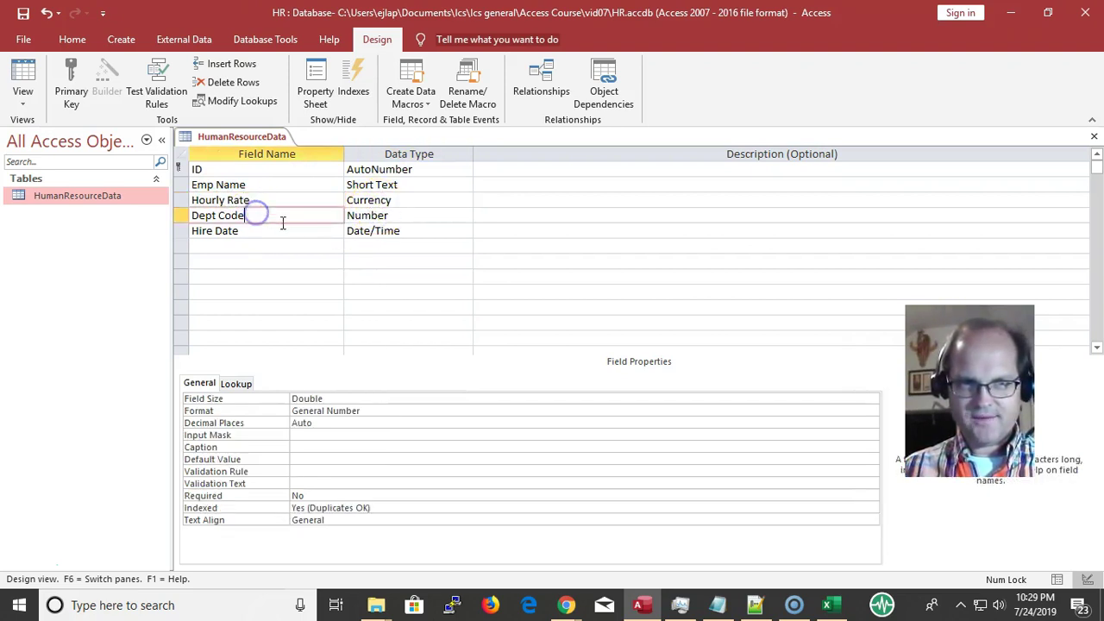
left_click(412, 229)
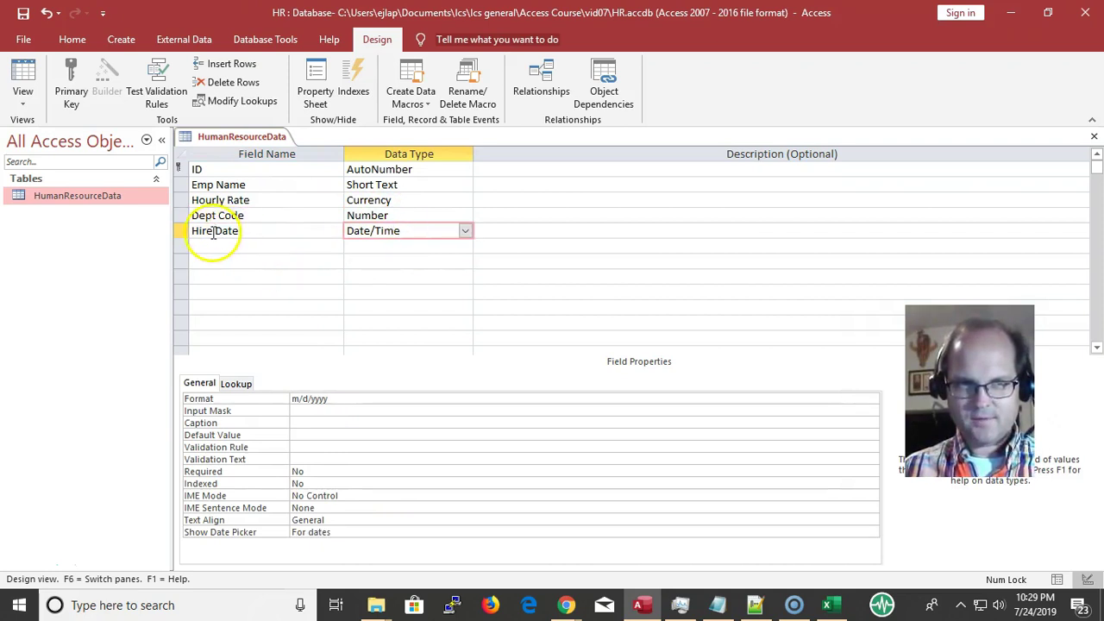
left_click(216, 233)
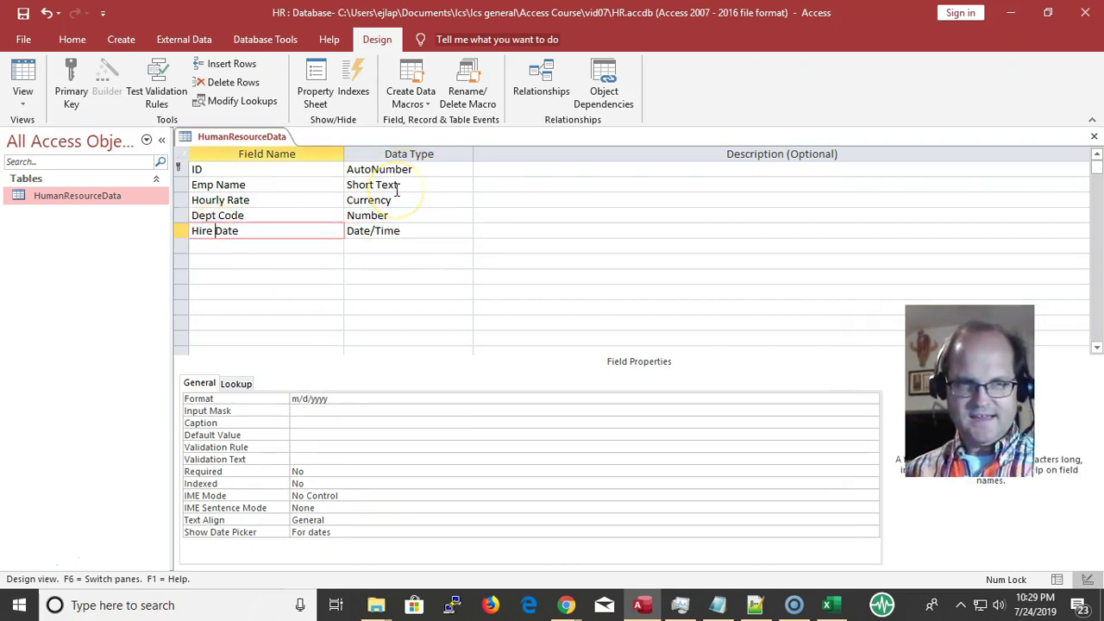
Save the HumanResourceData table design, check its fields in Datasheet View, and return to Design View.
left_click(23, 13)
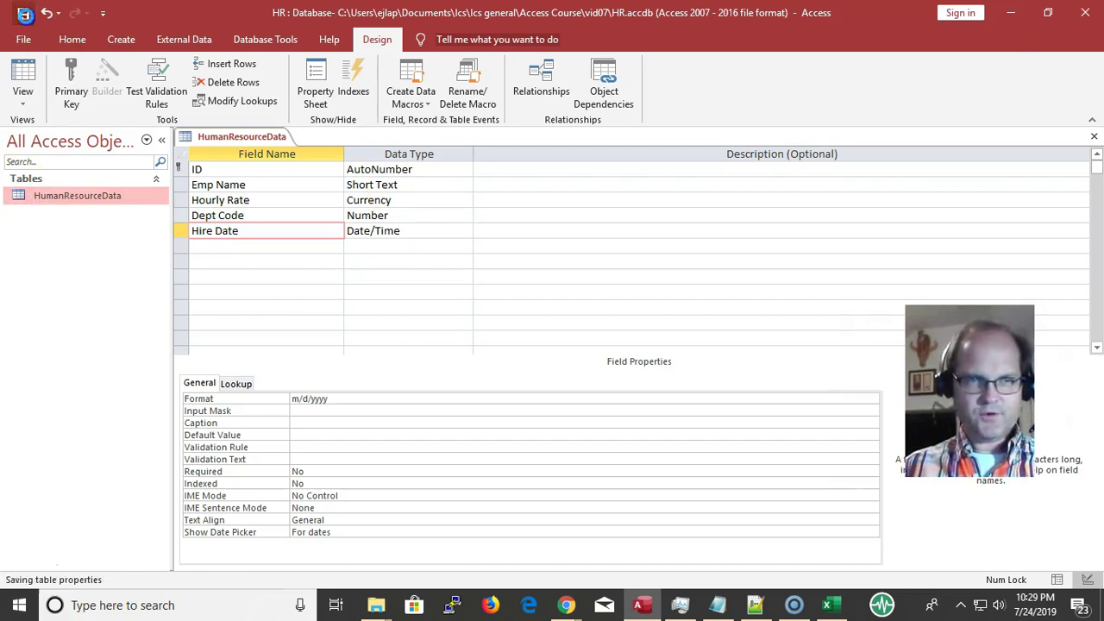
left_click(23, 86)
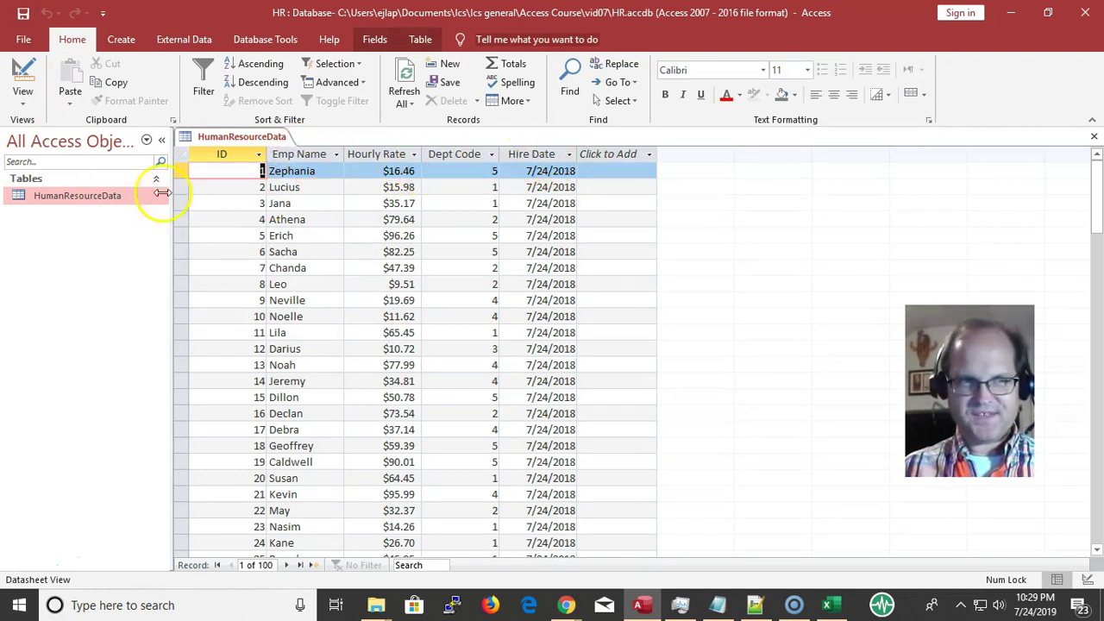
left_click(24, 86)
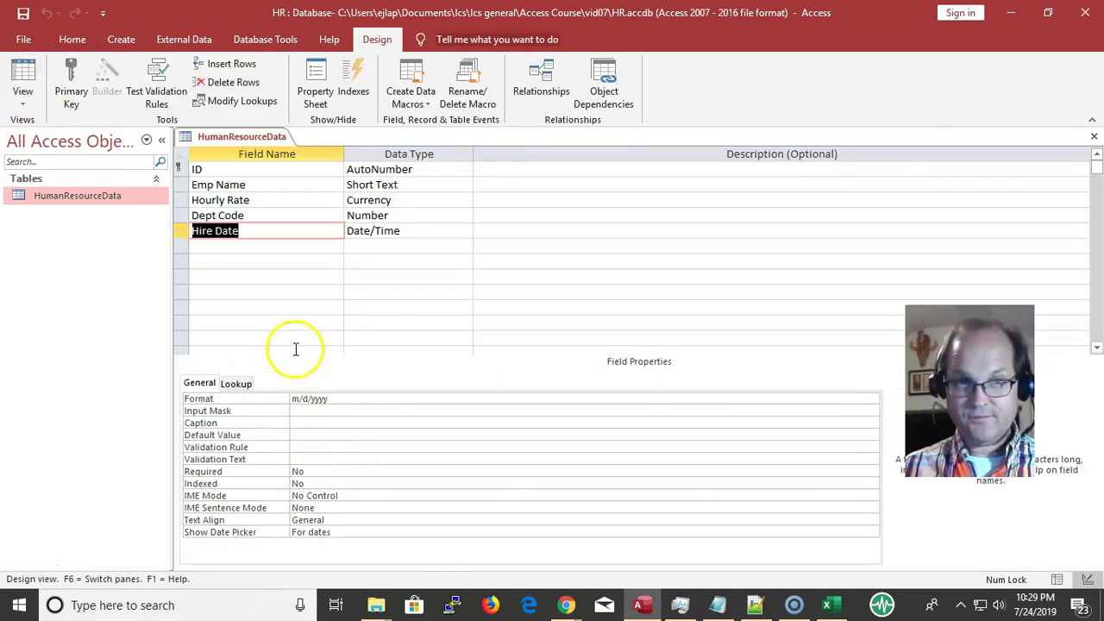
Set the Caption property of the Hire Date field to "Hire Date" by copying its field name.
left_click(213, 231)
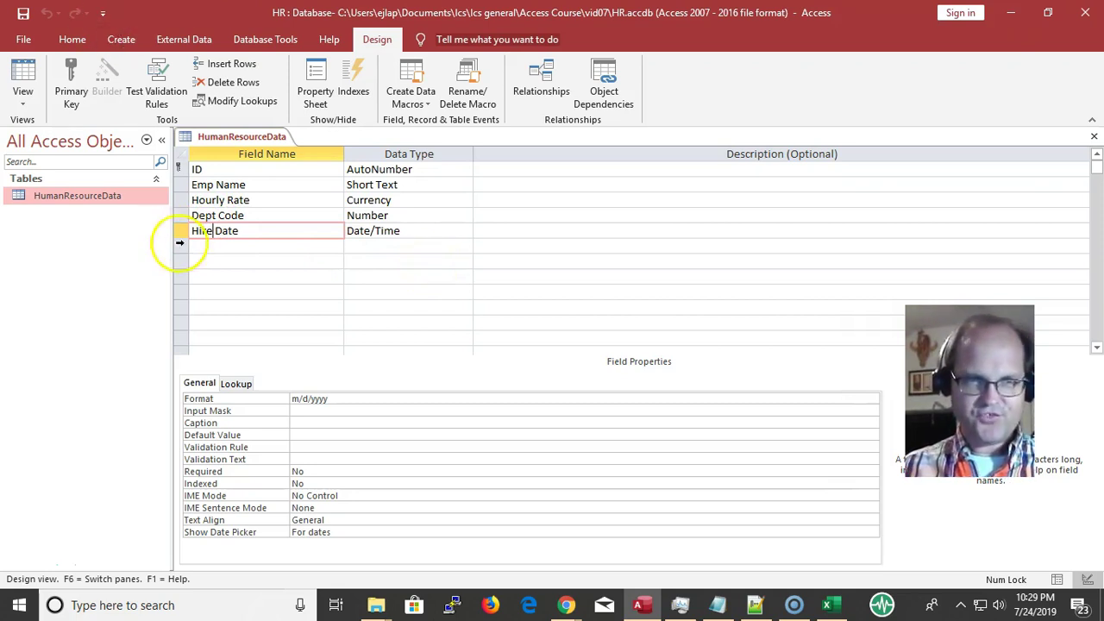
left_click_drag(260, 227, 182, 208)
key("ctrl+c")
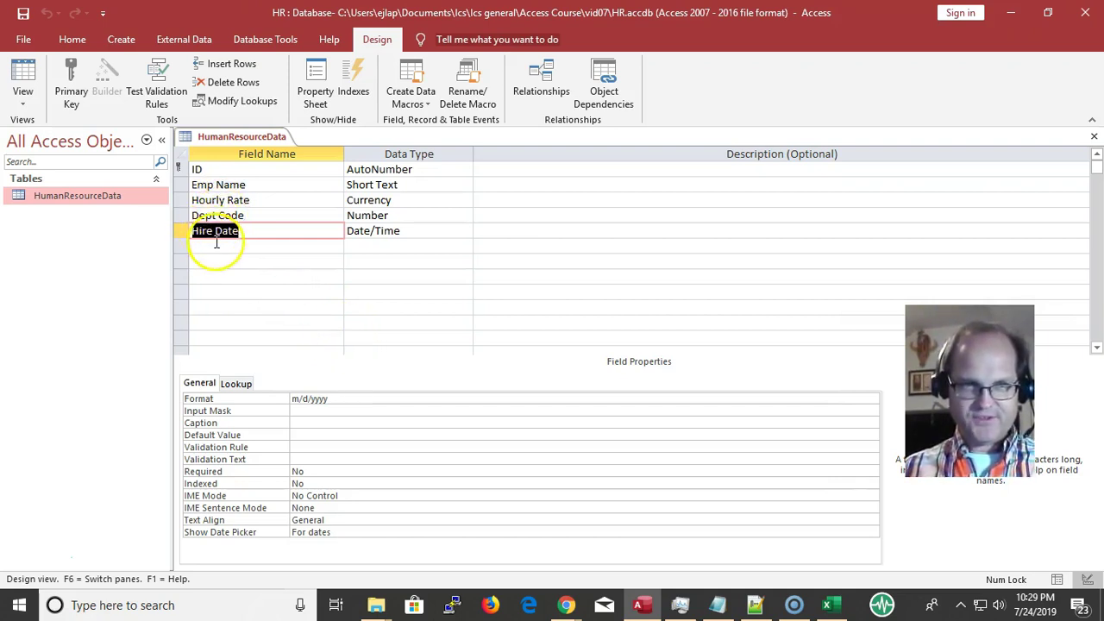
left_click(303, 424)
key("ctrl+v")
left_click(348, 459)
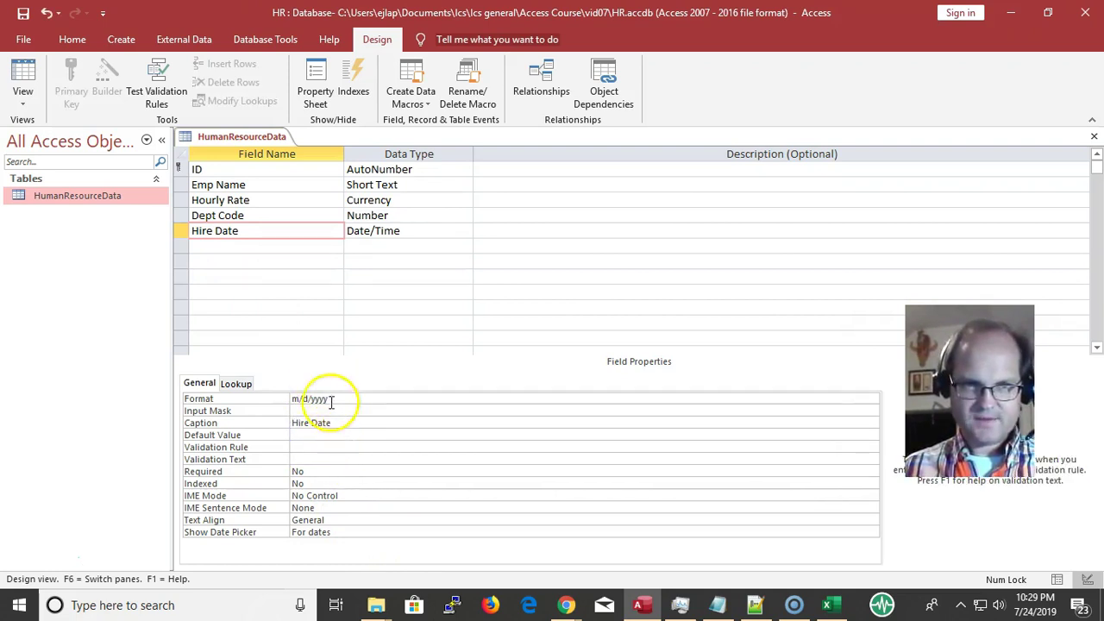
Rename the Hire Date field to HireDate, without the space.
left_click(208, 233)
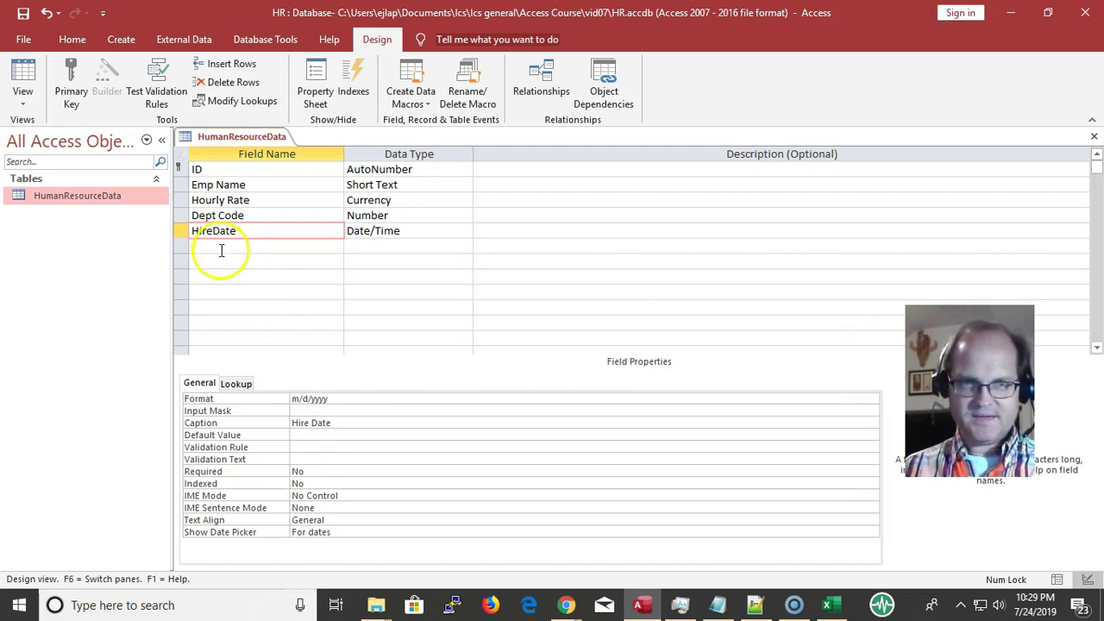
left_click(218, 248)
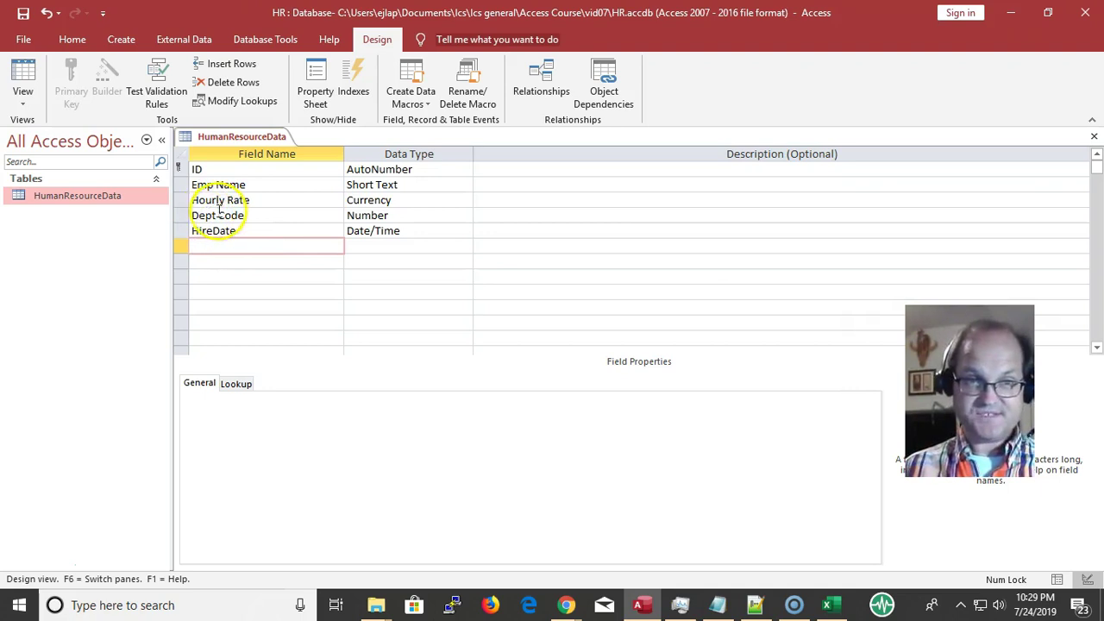
Set the Caption property of the Dept Code field to "Dept Code" by copying its field name.
left_click(215, 215)
left_click_drag(279, 216, 166, 213)
key("ctrl+c")
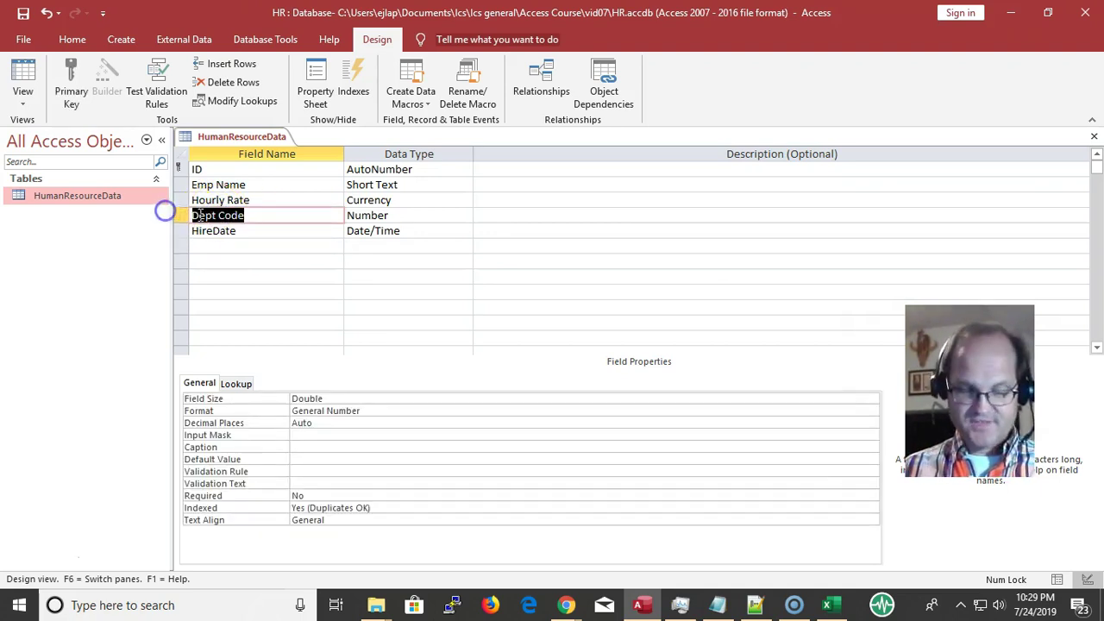
left_click(325, 447)
key("ctrl+v")
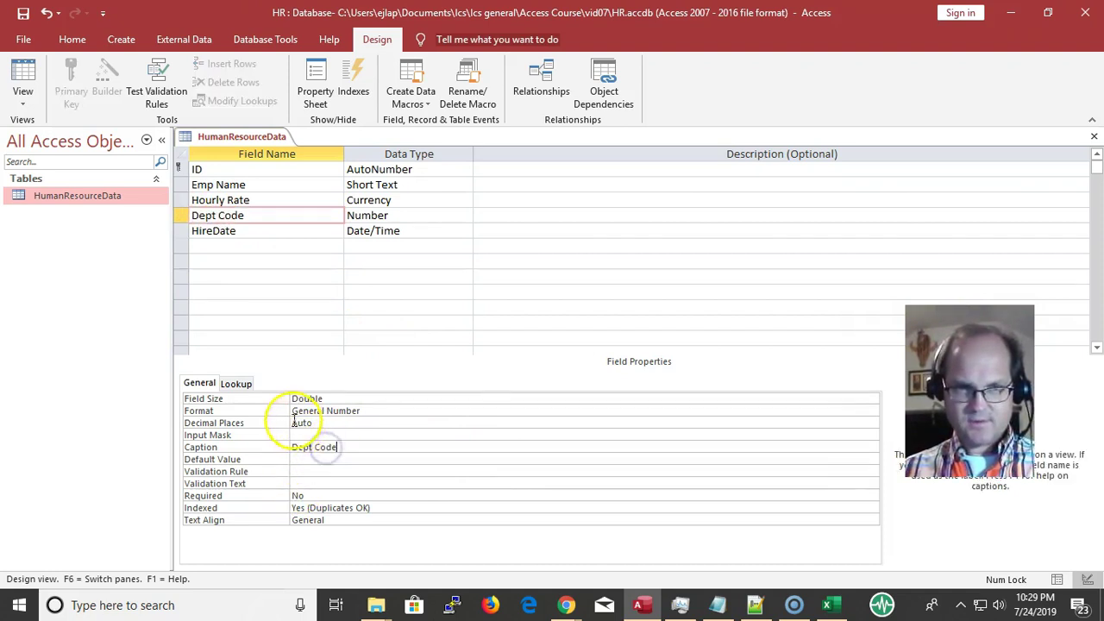
Remove the spaces from the remaining field names, making them DeptCode, HourlyRate and EmpName.
left_click(216, 215)
left_click(241, 200)
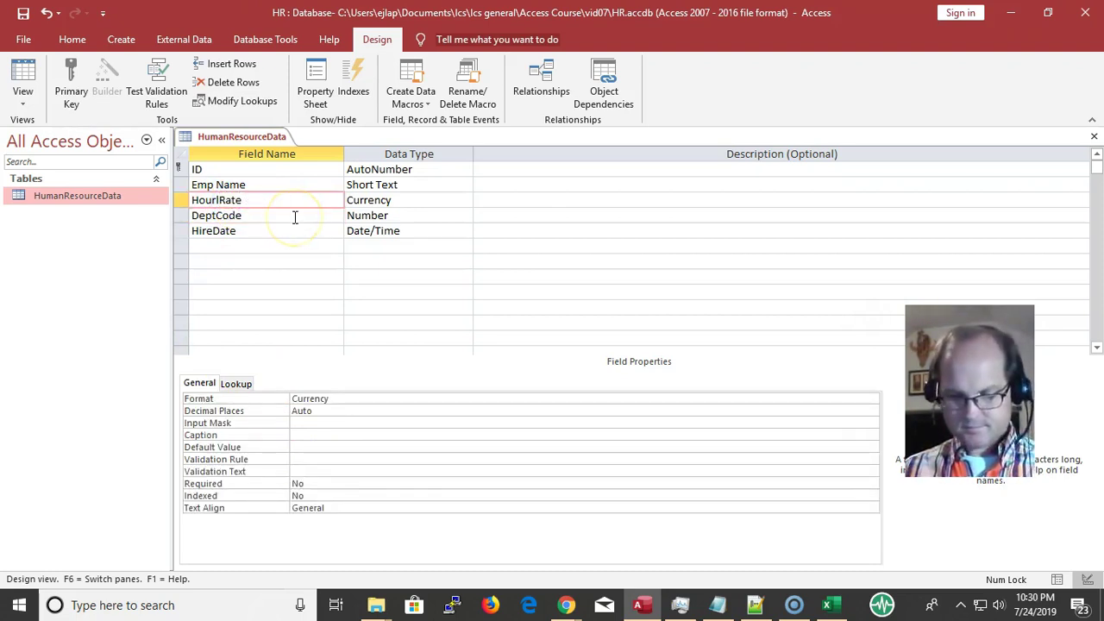
type("y")
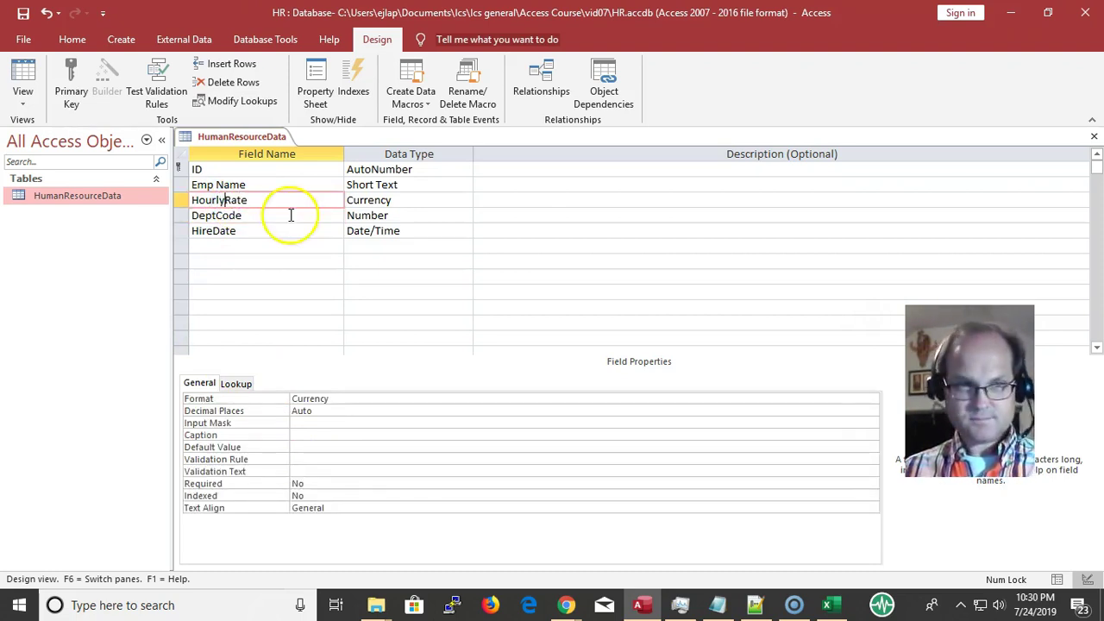
left_click(213, 184)
key("Delete")
left_click(251, 210)
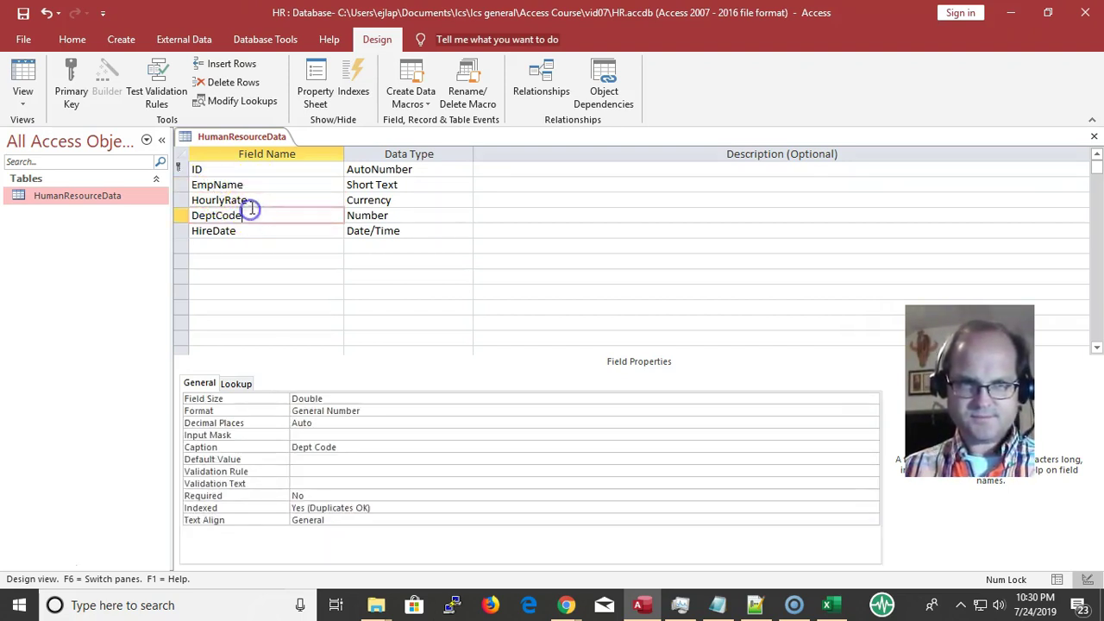
Save the table design and compare the column headings of the captioned and uncaptioned fields in Datasheet View.
left_click(23, 13)
left_click(29, 77)
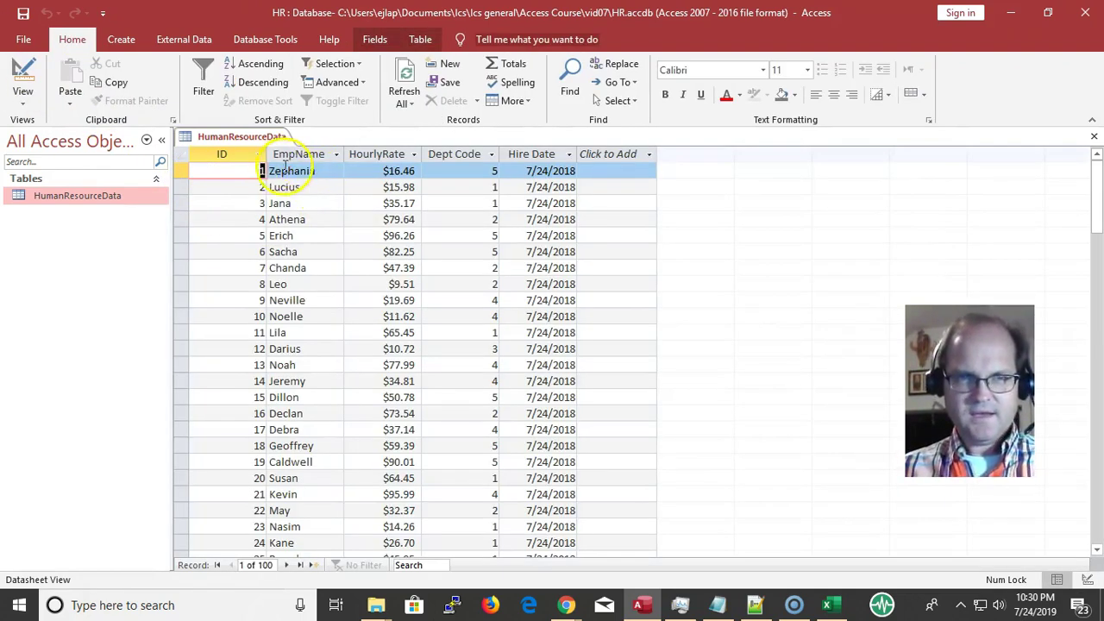
left_click(470, 155)
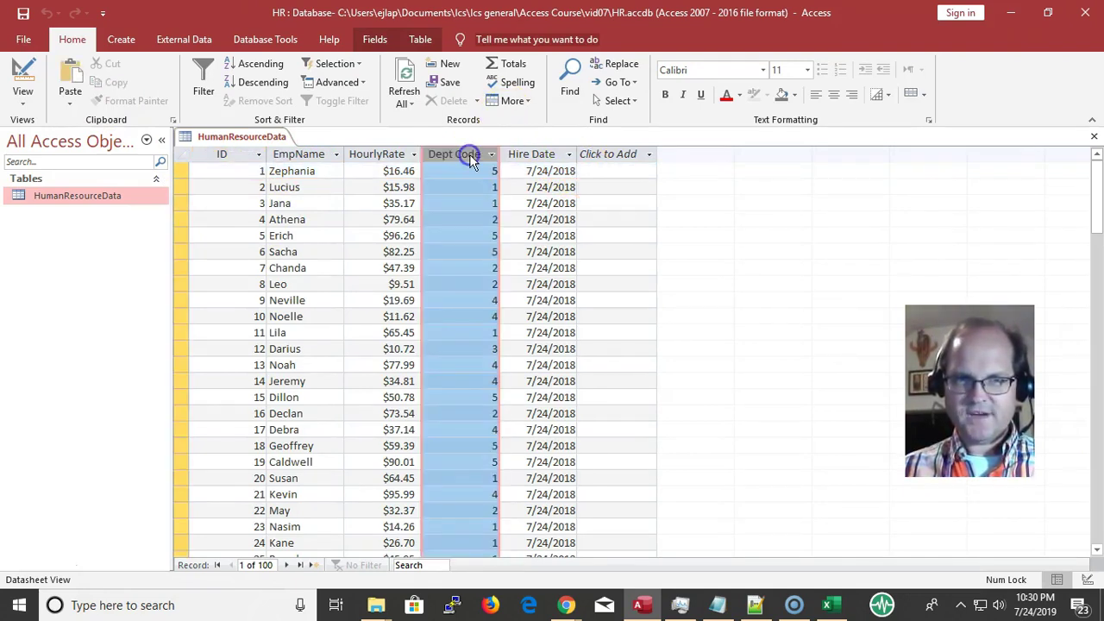
left_click(540, 156)
left_click(397, 153)
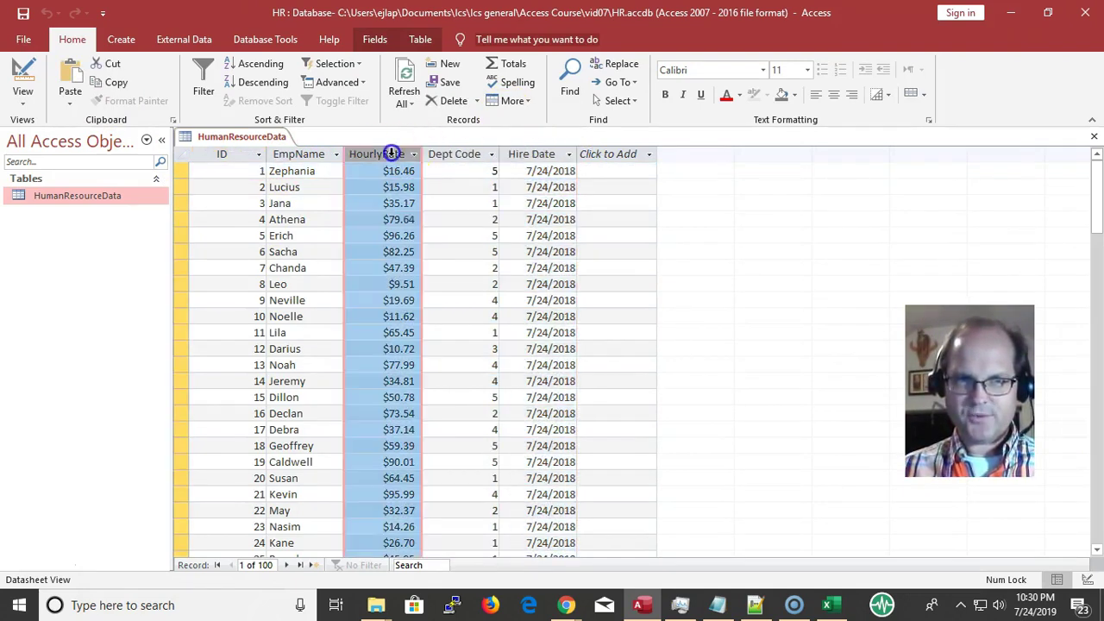
left_click(285, 152)
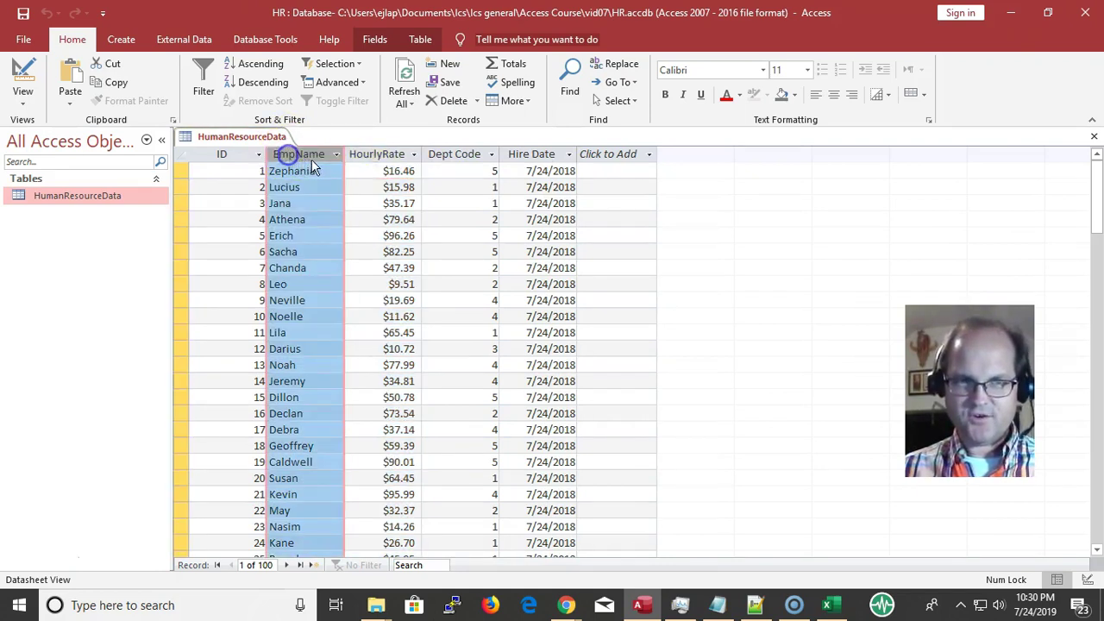
left_click(381, 153)
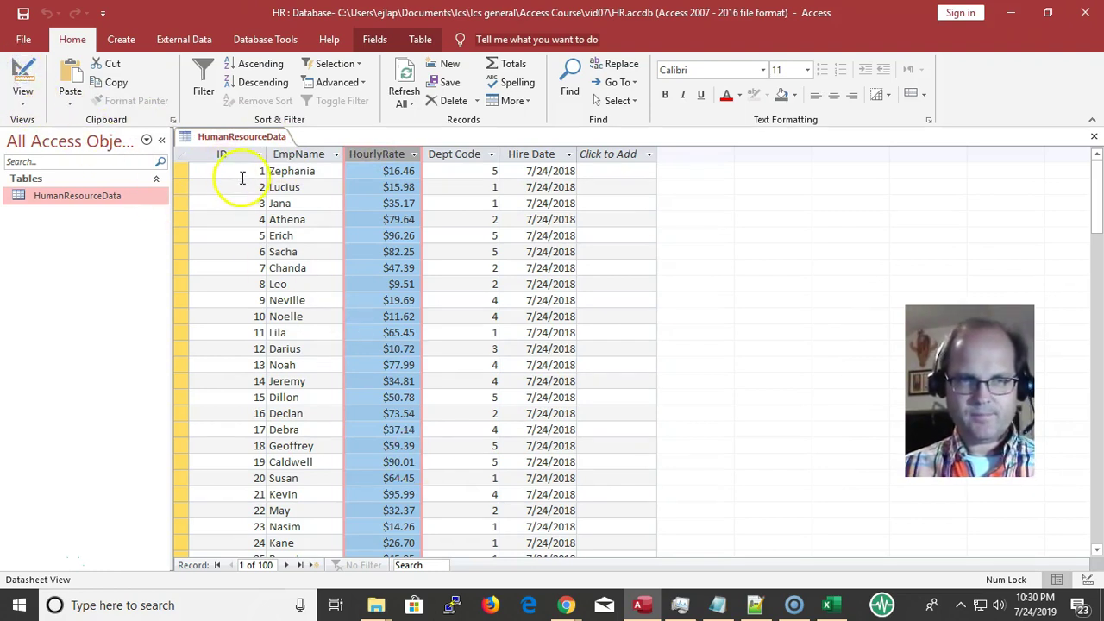
Return to Design View and set the Caption property of the EmpName field to "Emp Name".
left_click(23, 71)
double_click(217, 185)
key("ctrl+c")
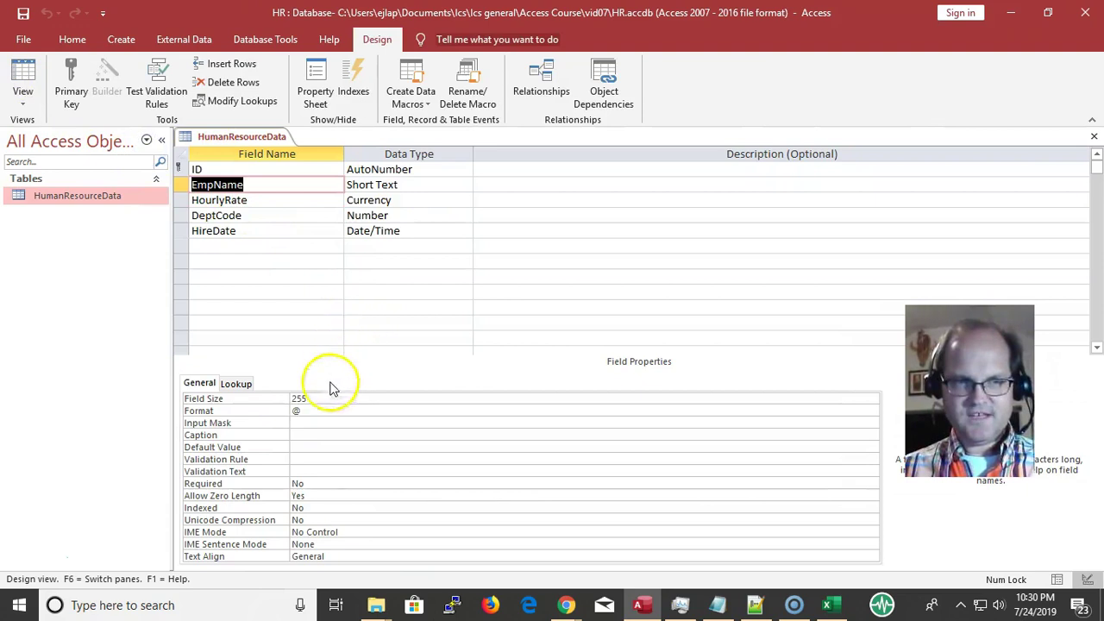
left_click(308, 434)
key("ctrl+v")
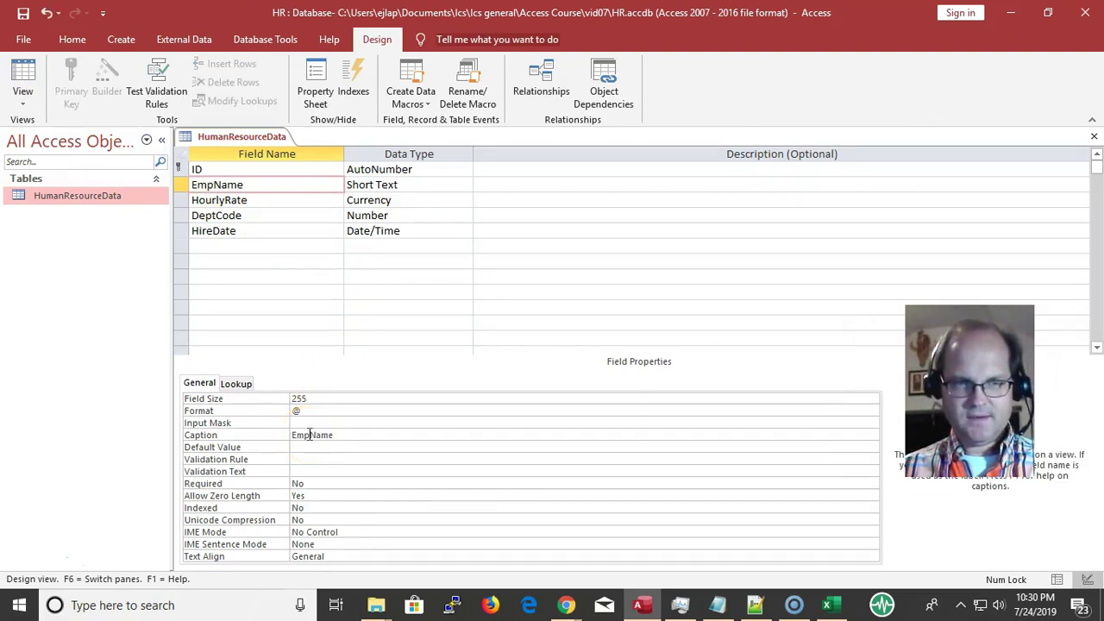
left_click(309, 433)
left_click(327, 470)
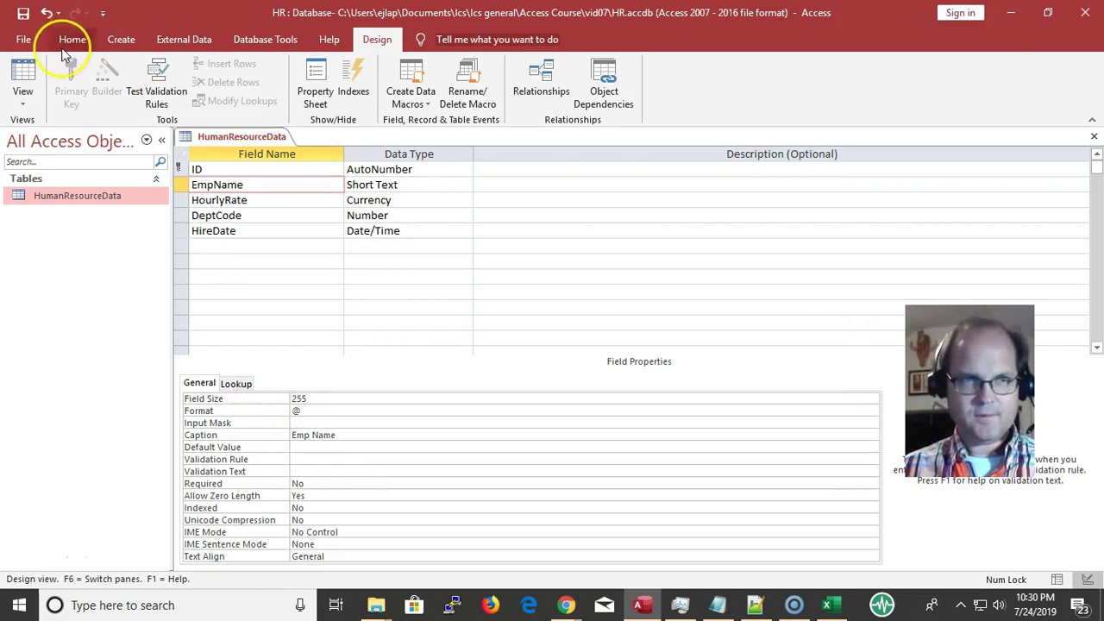
Save the table, check the EmpName column heading in Datasheet View, and return to Design View.
left_click(23, 79)
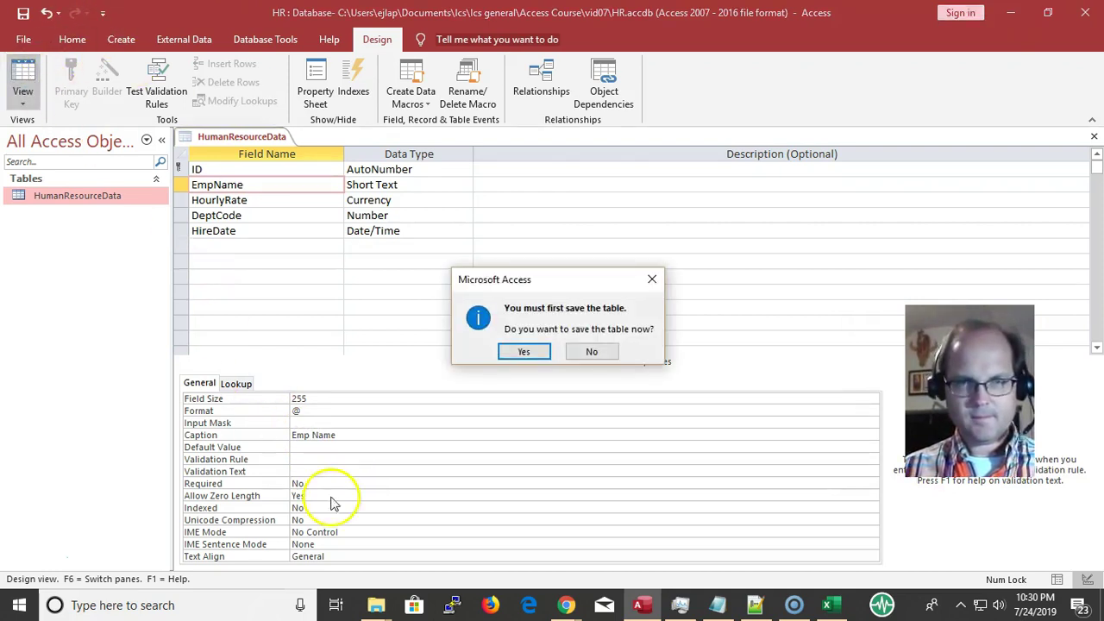
left_click(524, 352)
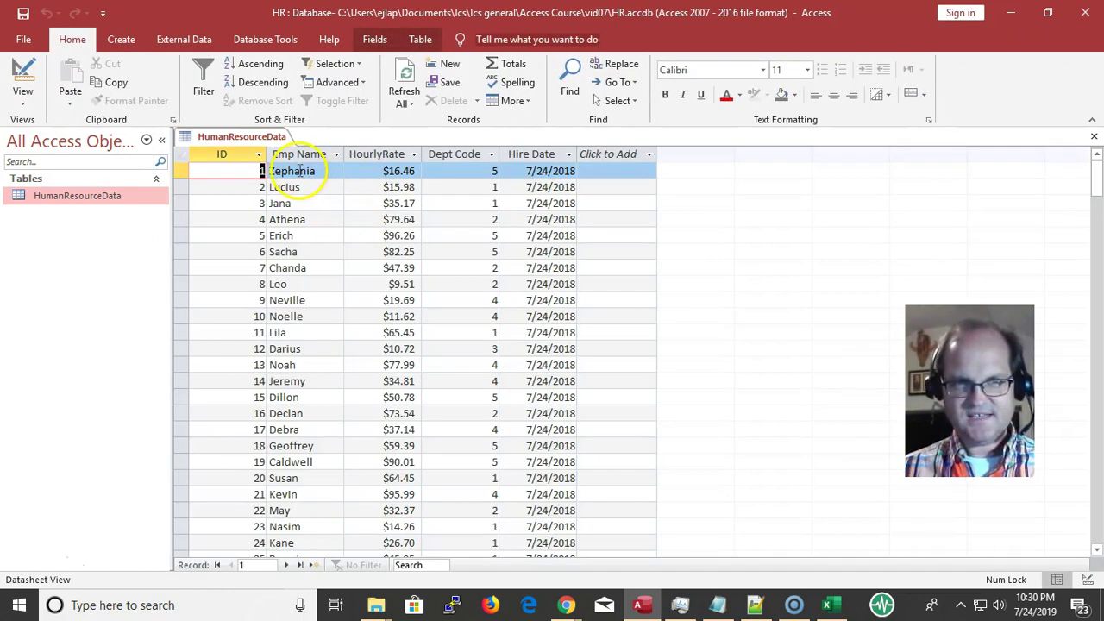
left_click(19, 69)
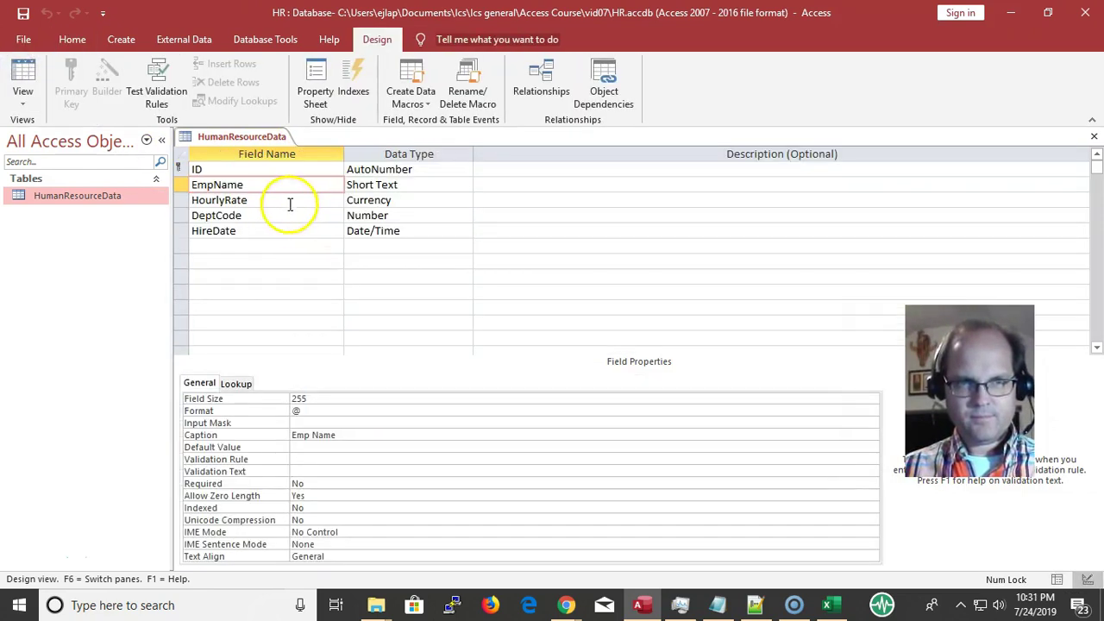
Set the Field Size property of the EmpName field to 25.
left_click(324, 398)
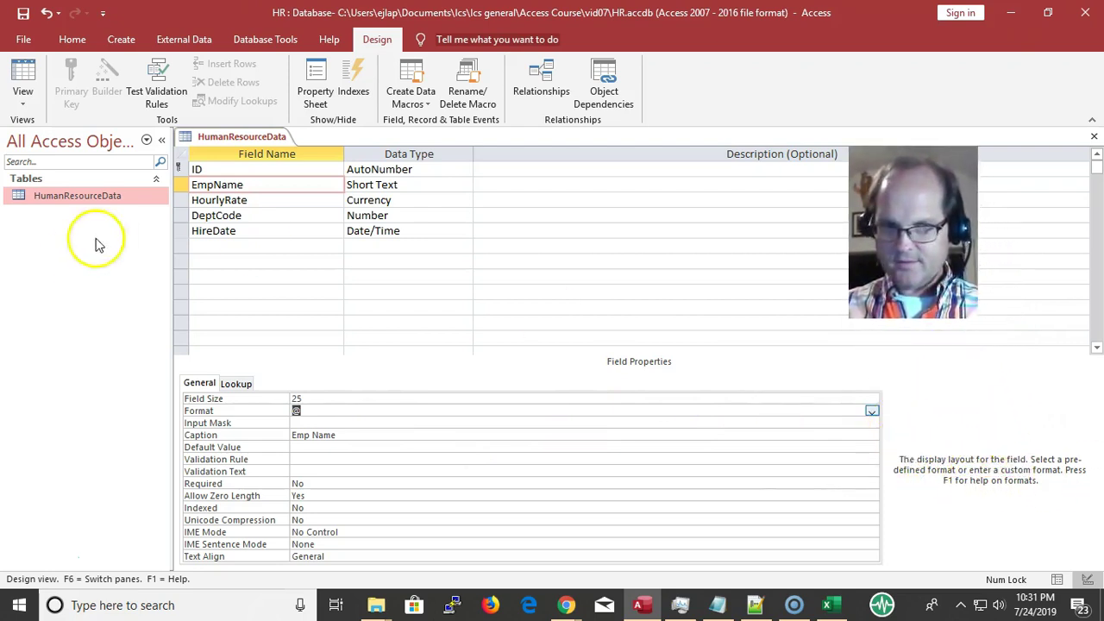
left_click(344, 399)
Look up the online help for the Format property, close its page, and return to Access.
left_click(280, 409)
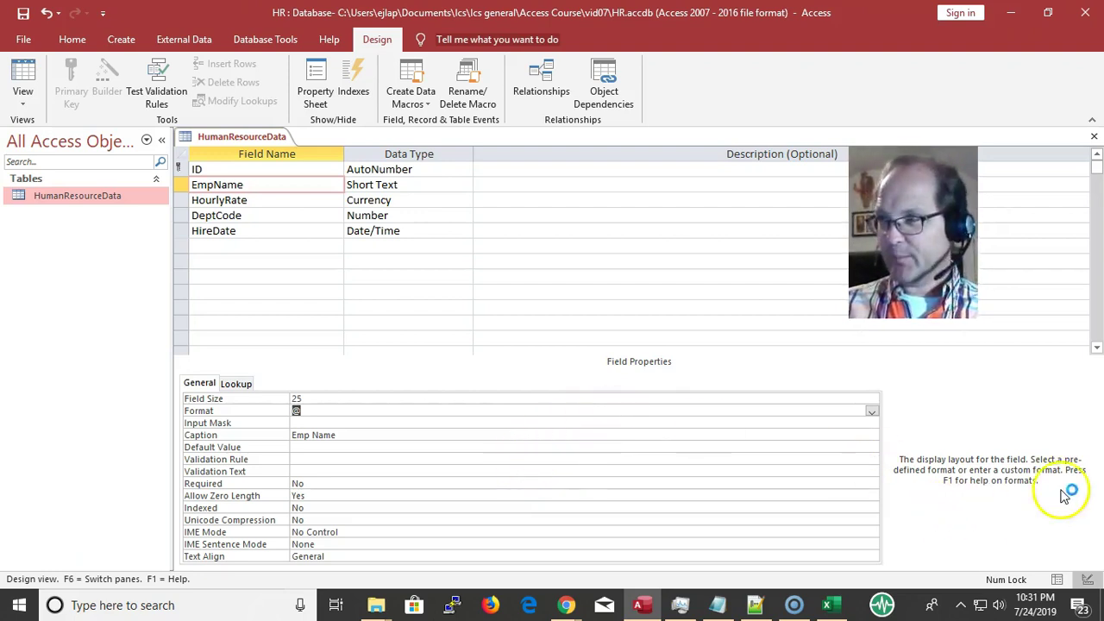
key("F1")
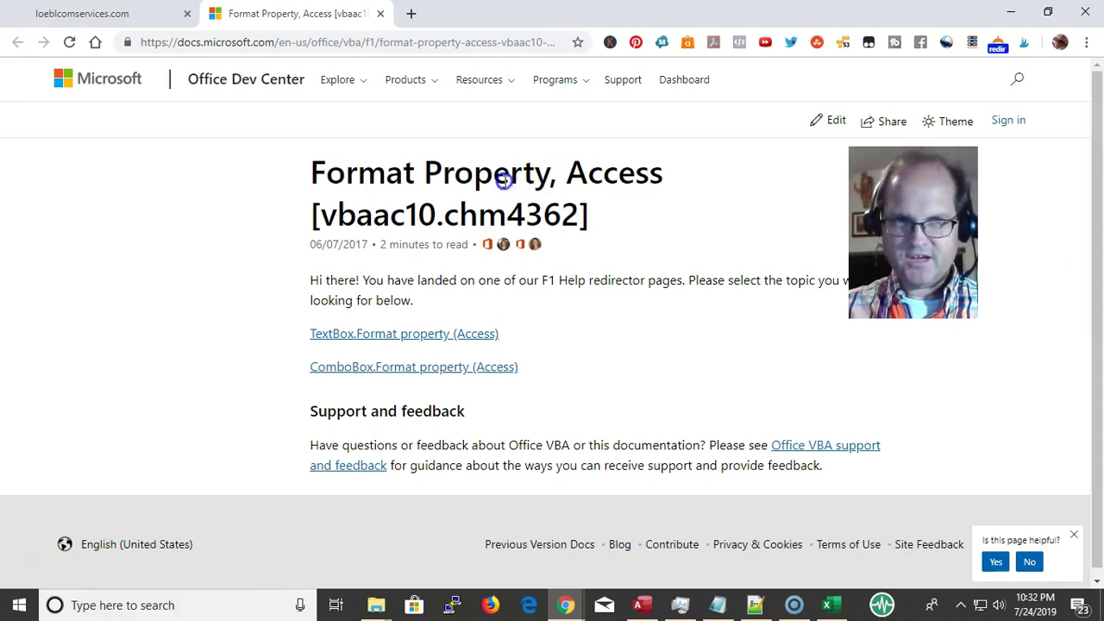
left_click_drag(503, 178, 273, 192)
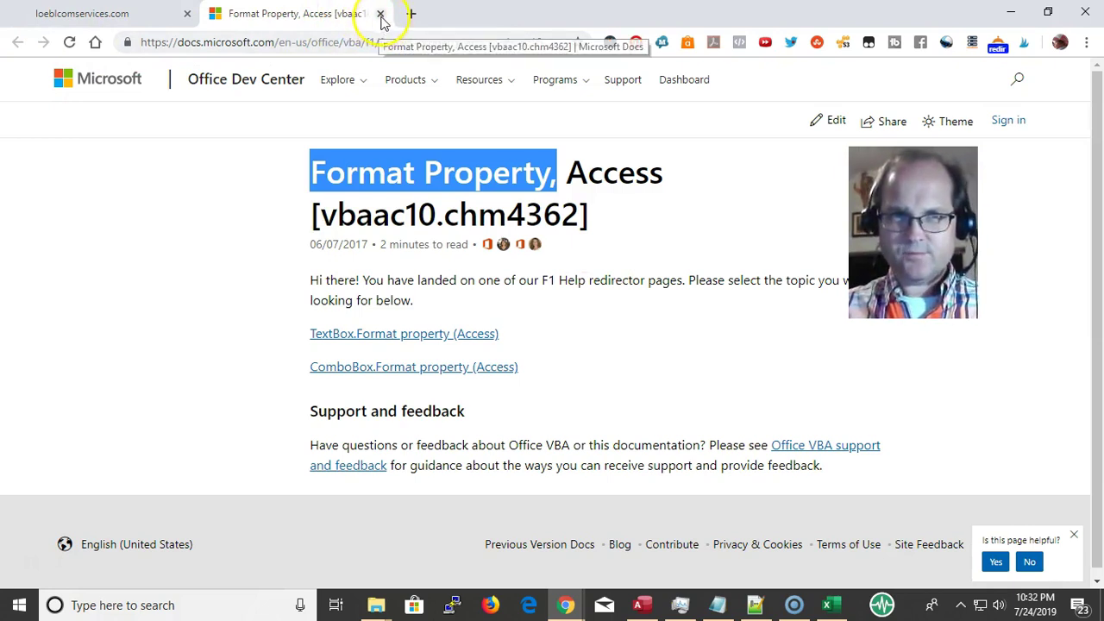
left_click(380, 14)
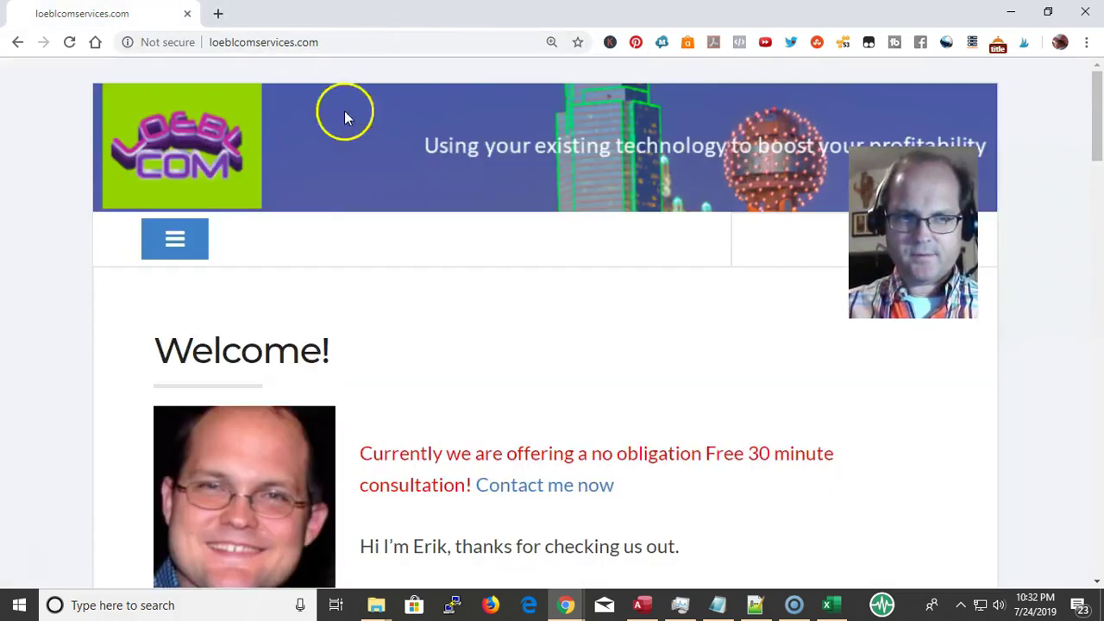
key("alt+Tab")
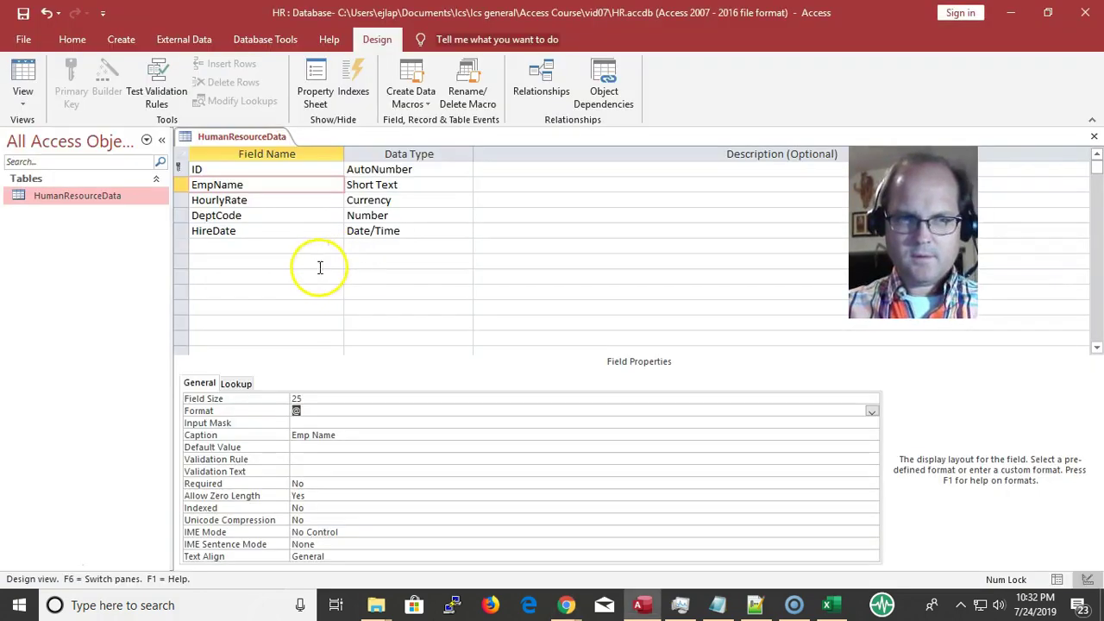
Review the Format, Input Mask and Allow Zero Length properties of the EmpName field.
left_click(392, 437)
left_click(313, 411)
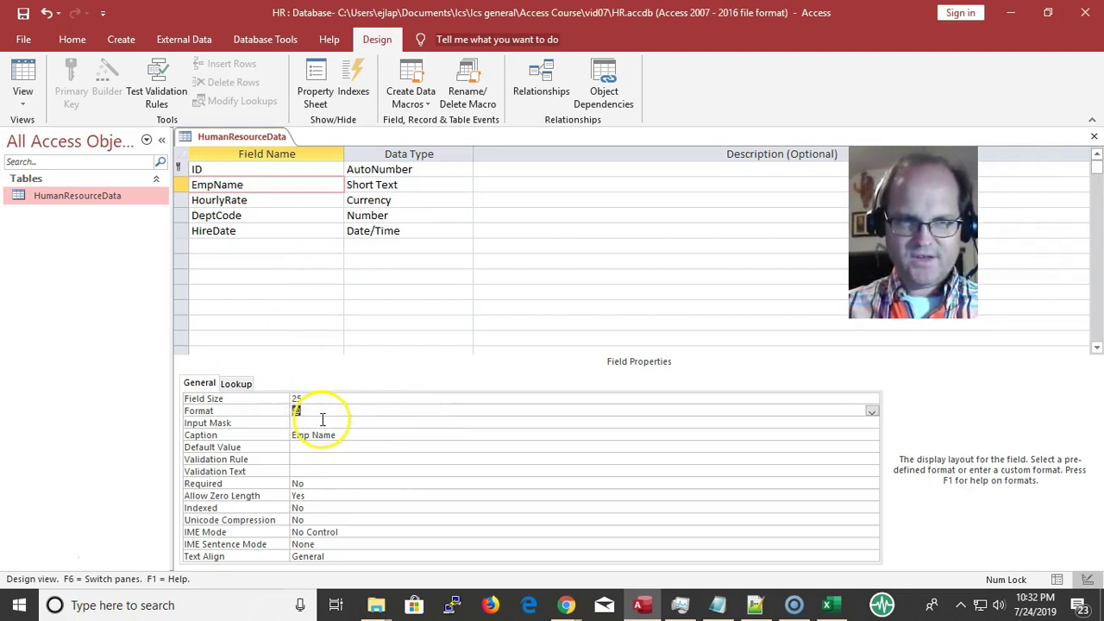
left_click(320, 422)
left_click(330, 421)
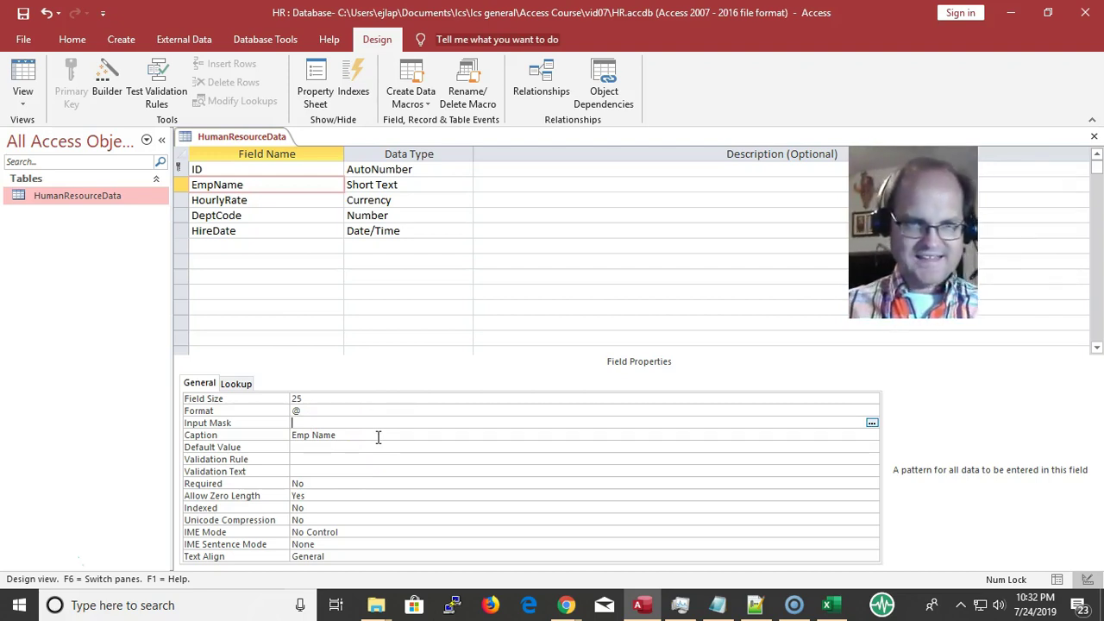
left_click(344, 498)
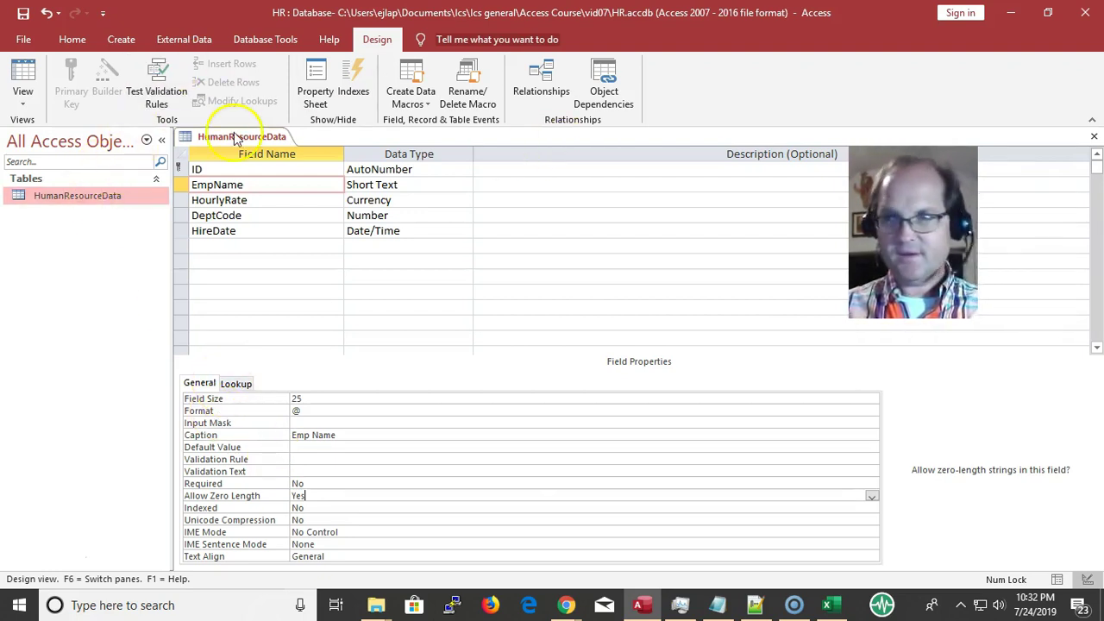
key("alt+Tab")
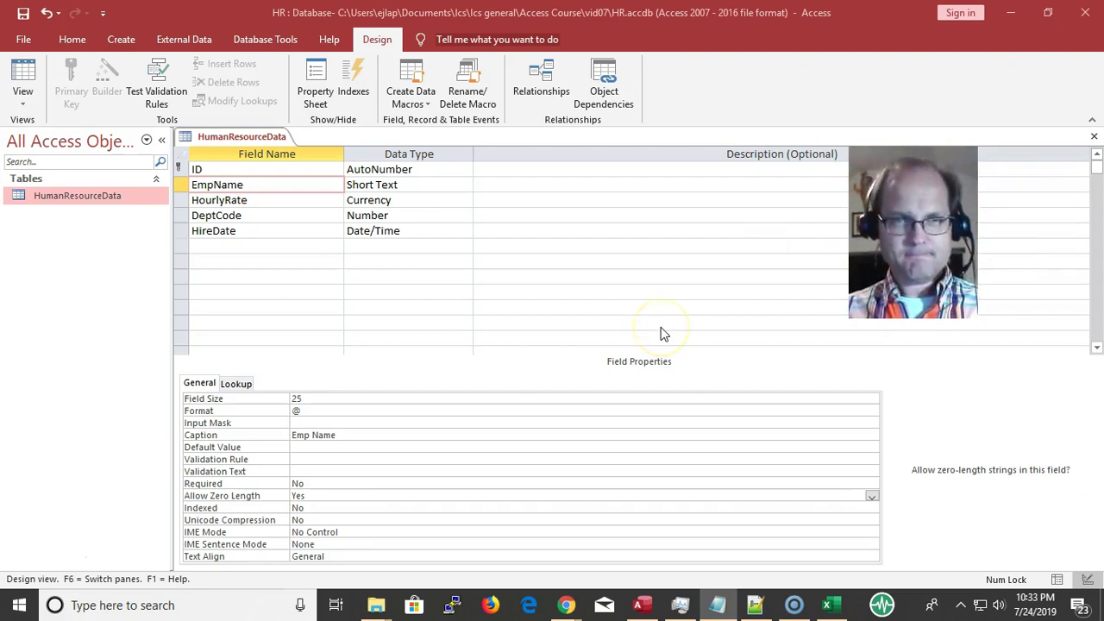
Close the HumanResourceData table, saving its design changes and accepting the shorter field size.
left_click(633, 276)
key("ctrl+w")
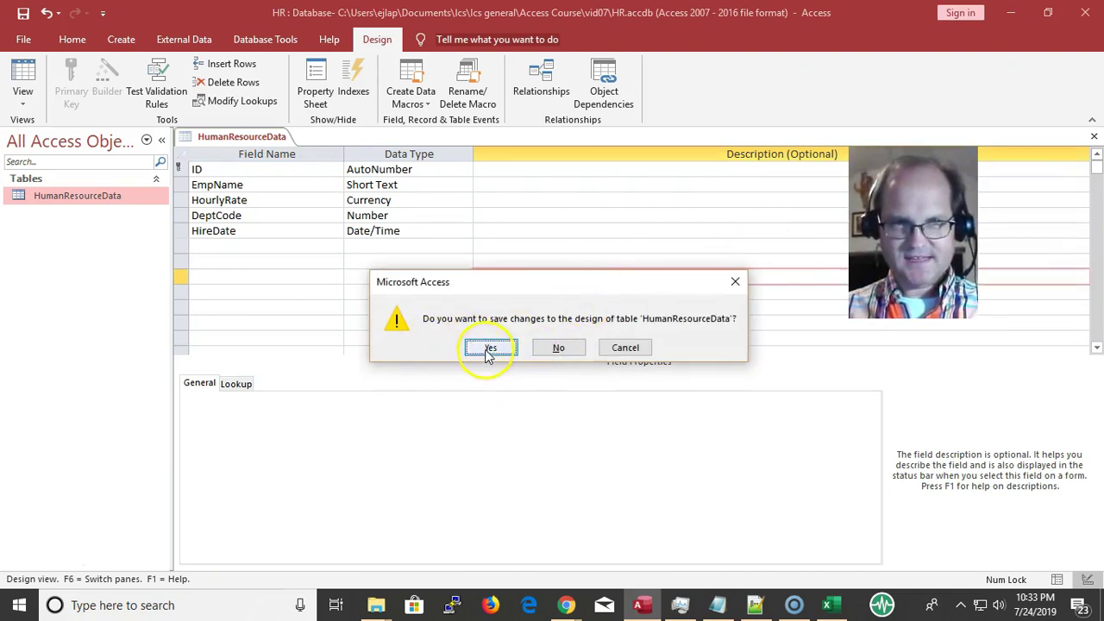
left_click(489, 348)
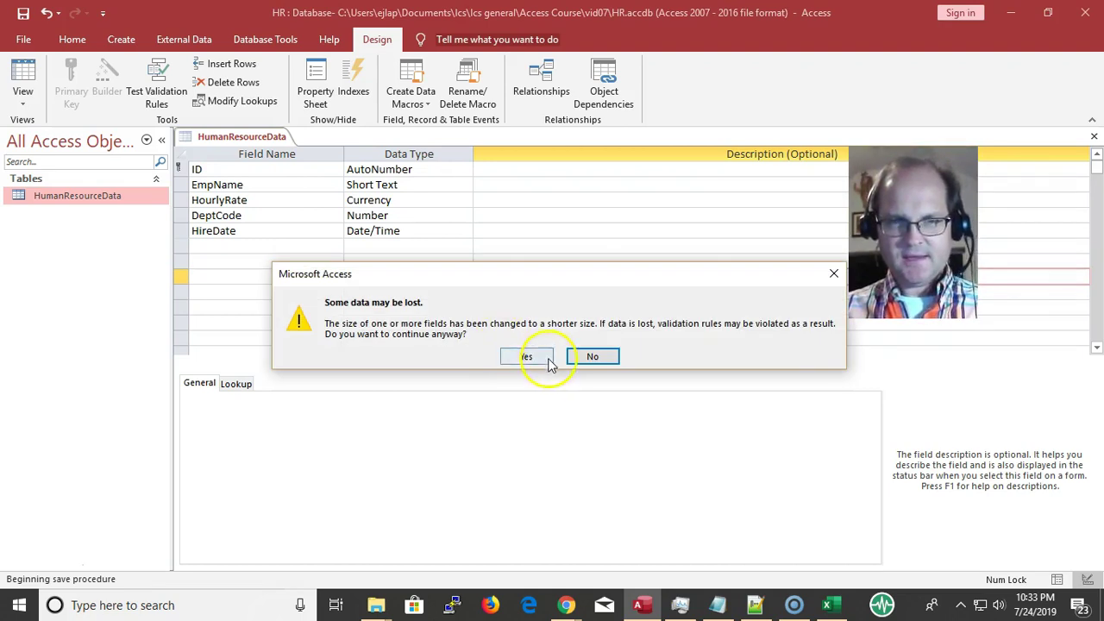
left_click(549, 362)
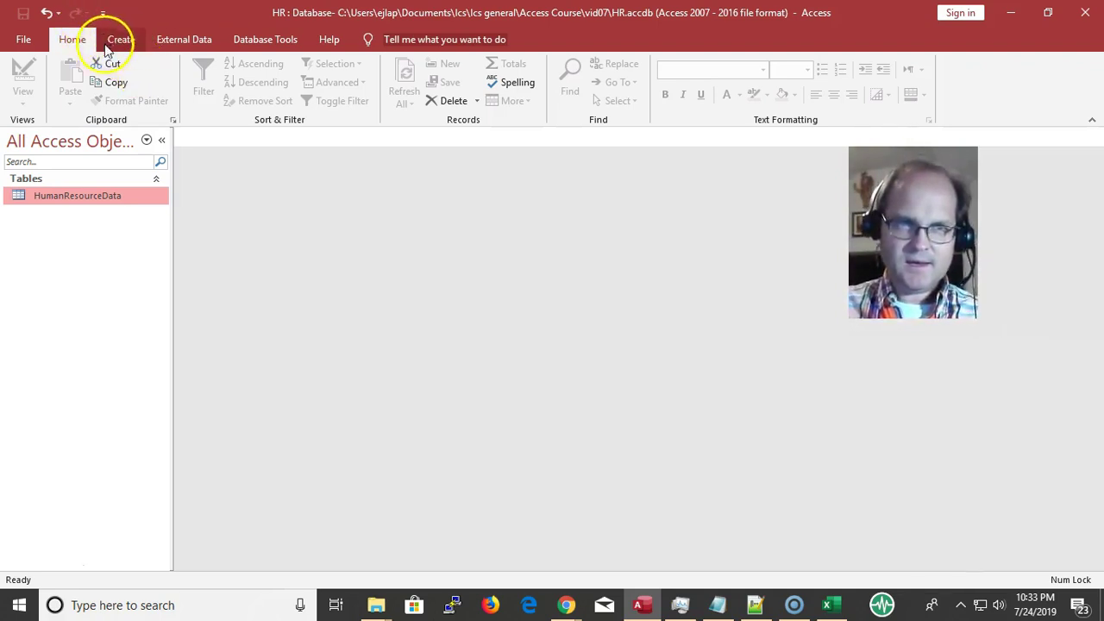
Reopen HumanResourceData in Datasheet View, examine the ID column through the records, and select the record with ID 81.
double_click(135, 197)
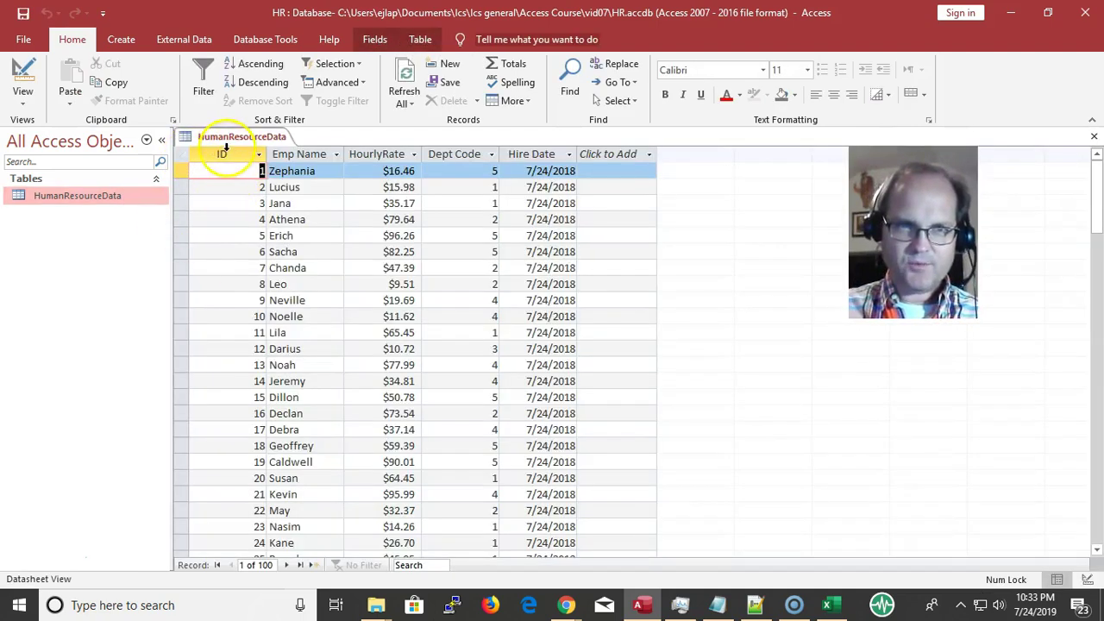
left_click(227, 155)
scroll(220, 226, "down", 15)
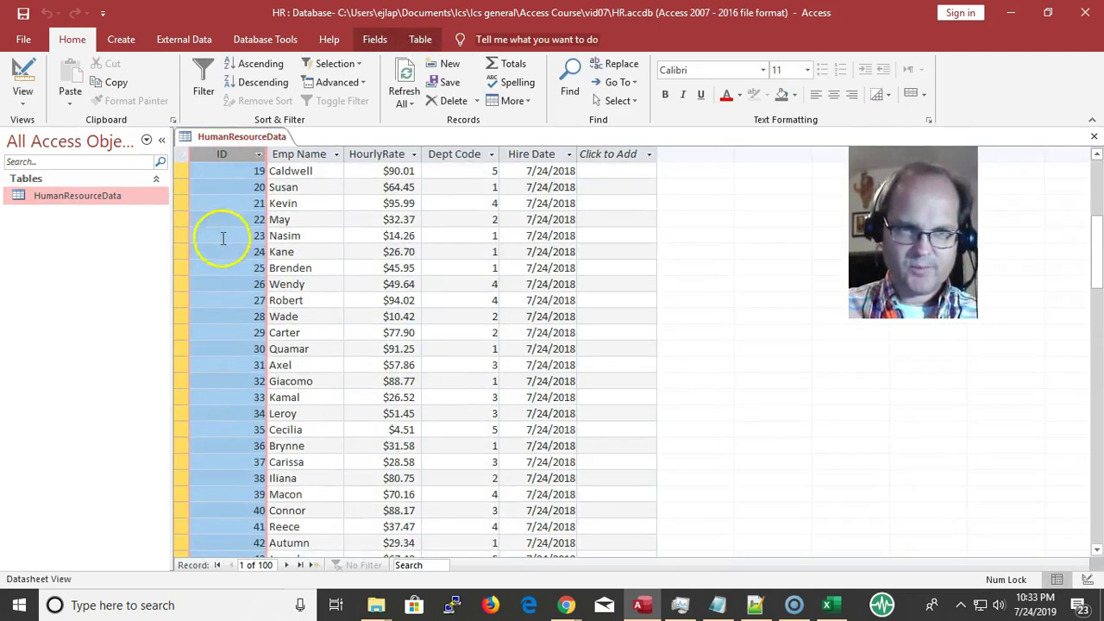
scroll(216, 244, "down", 9)
left_click(226, 300)
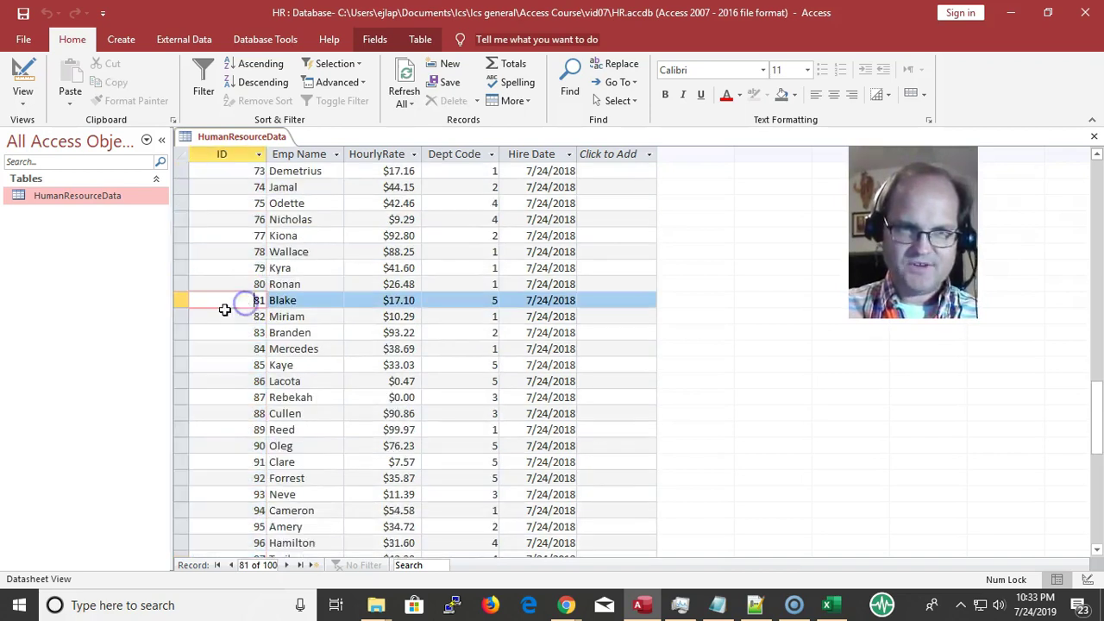
left_click(176, 299)
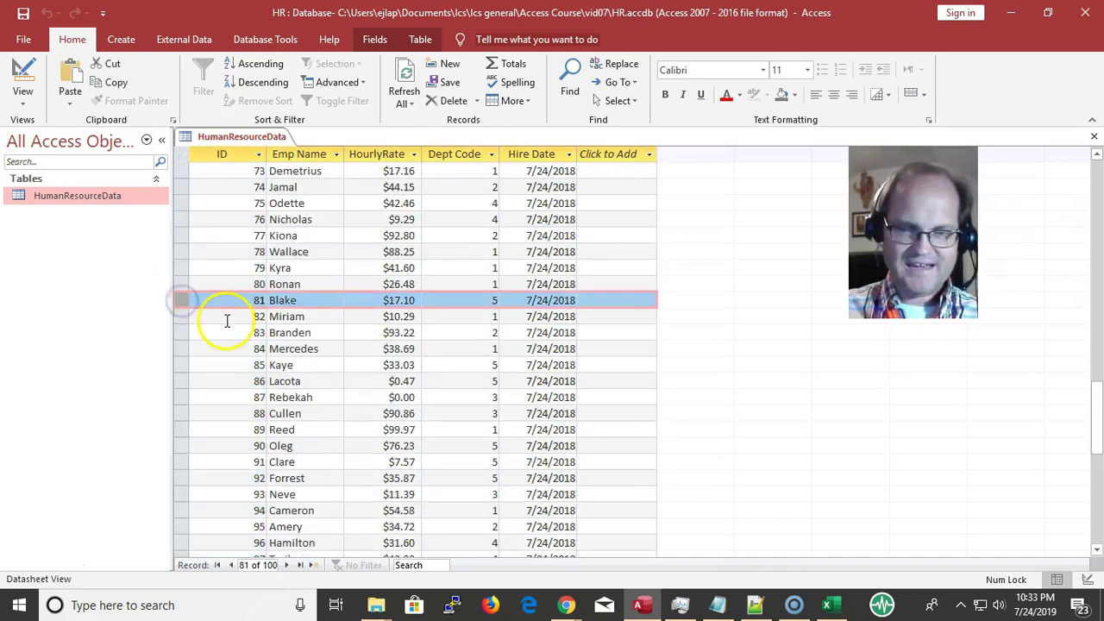
Delete the selected record with ID 81, confirm the deletion, and highlight the neighbouring records with IDs 80 and 82.
key("Delete")
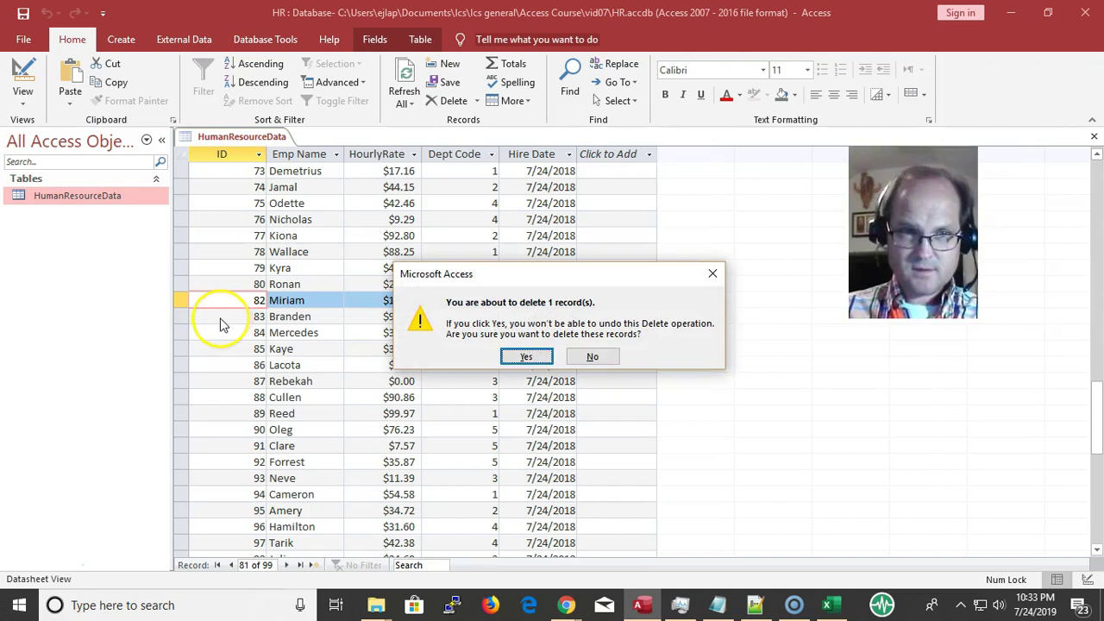
key("Return")
left_click(307, 316)
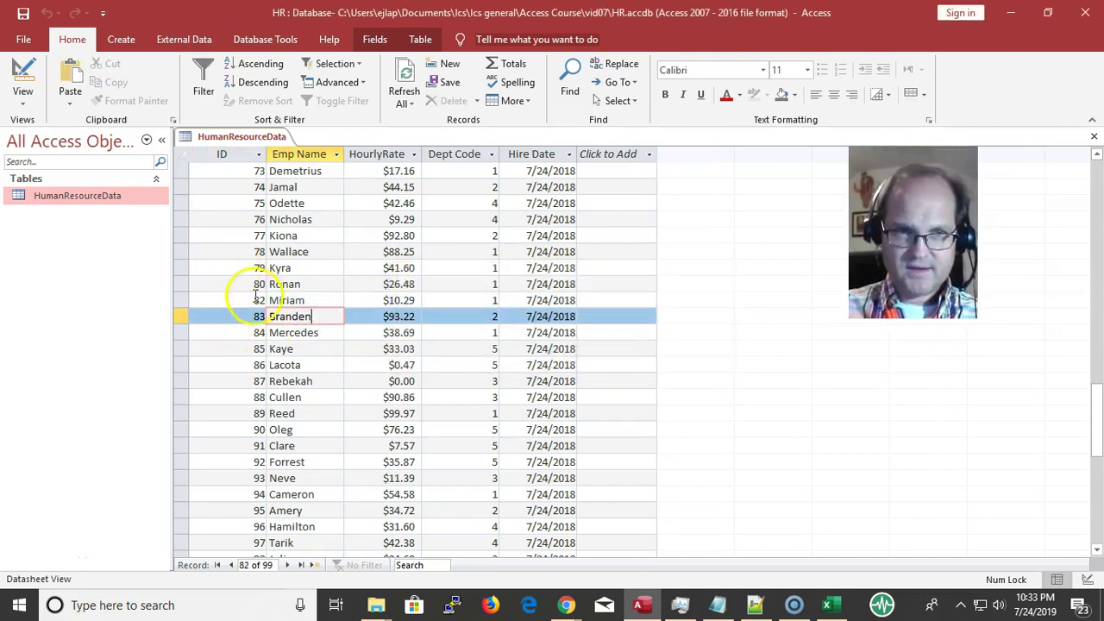
left_click_drag(182, 283, 184, 301)
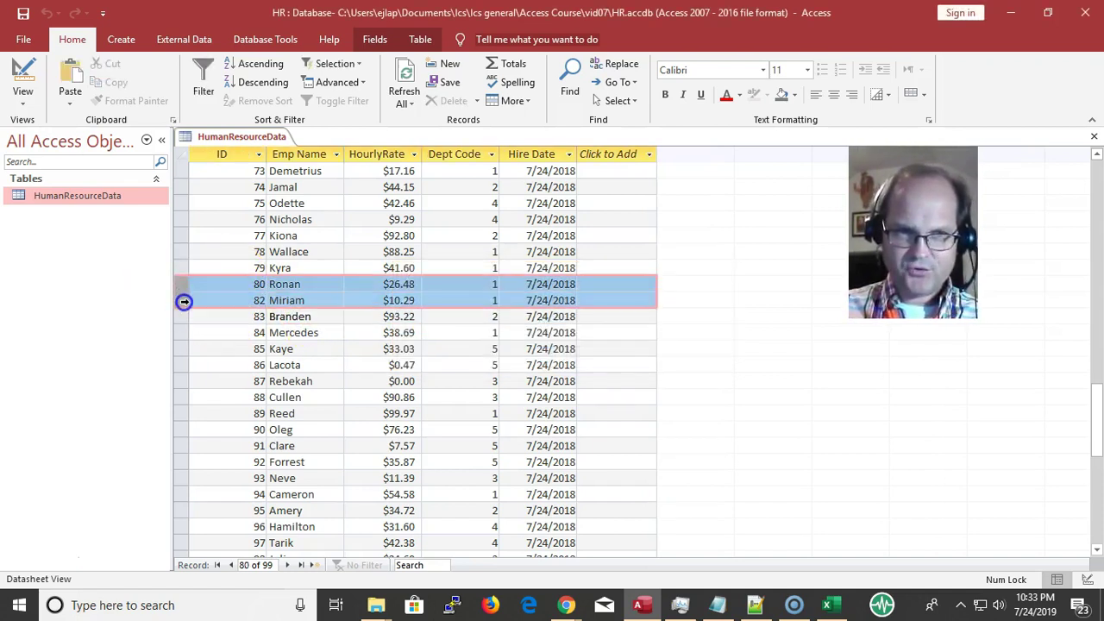
Add a new record at the end of HumanResourceData by entering an employee's first name in Emp Name.
scroll(239, 313, "down", 7)
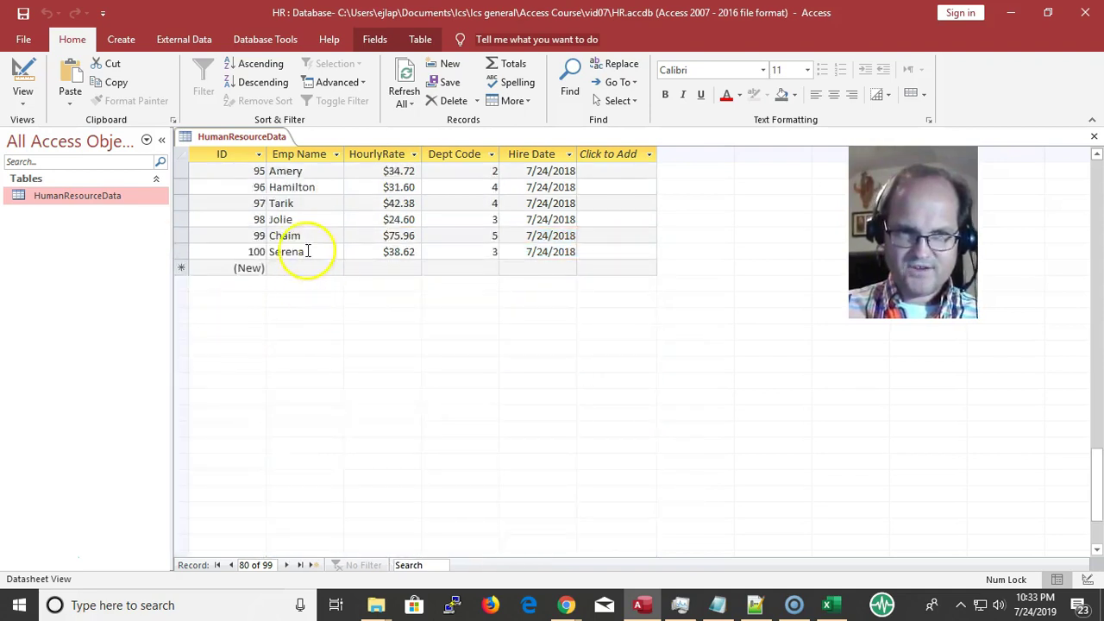
left_click(307, 269)
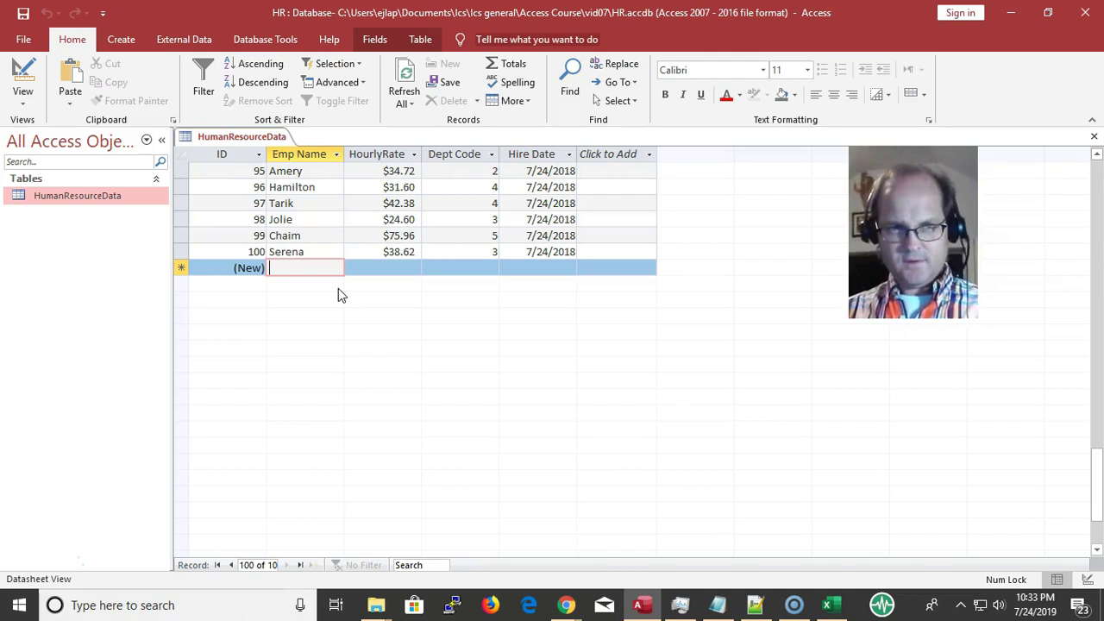
type("Erik")
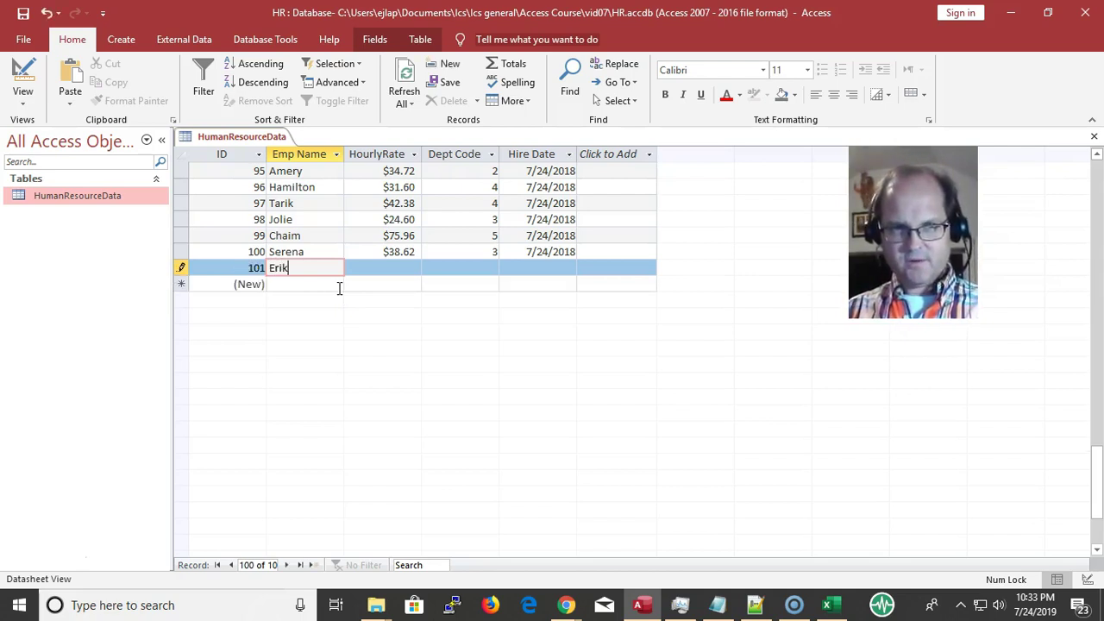
key("Down")
key("Up")
Step through the added record's ID and name fields, and try to enter 1 as the ID of another new record.
key("Left")
key("Left")
key("Right")
key("Right")
key("Right")
key("Left")
key("Left")
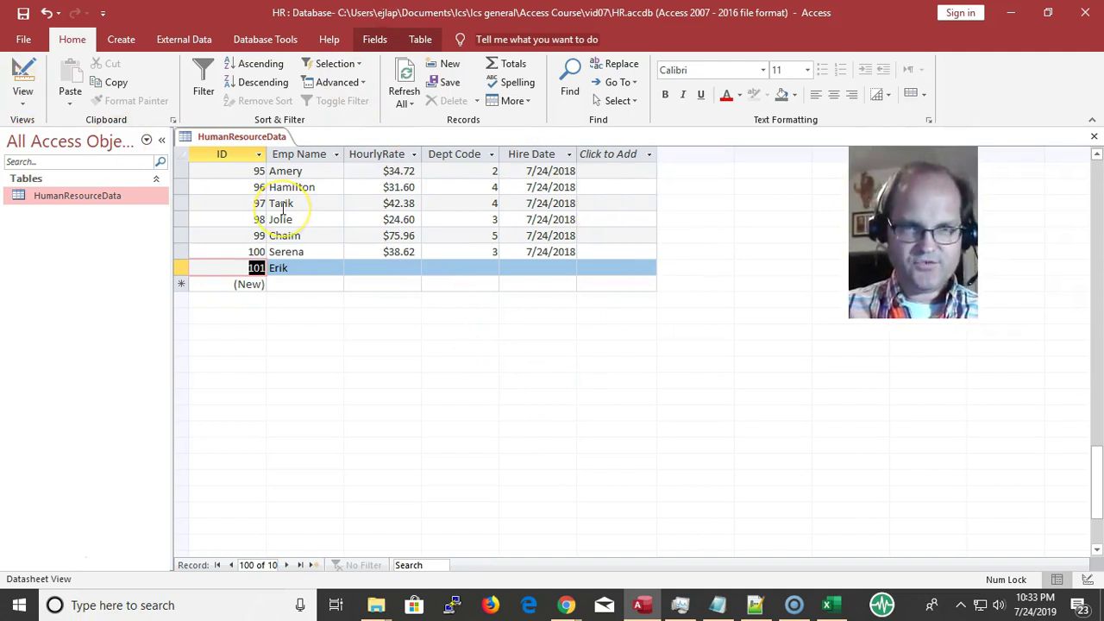
key("Down")
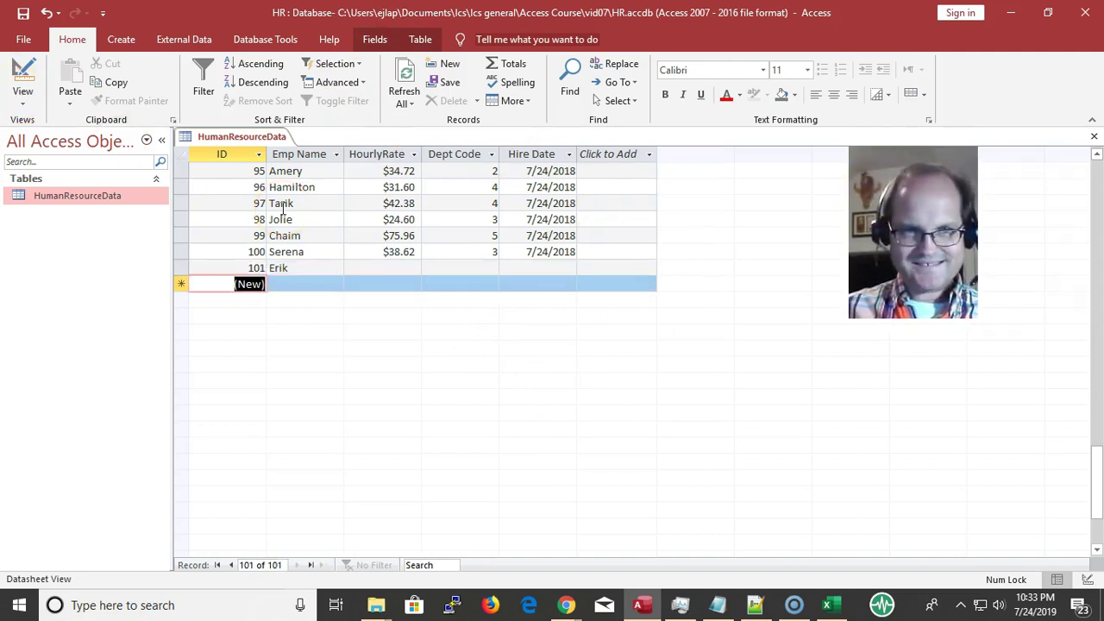
key("1")
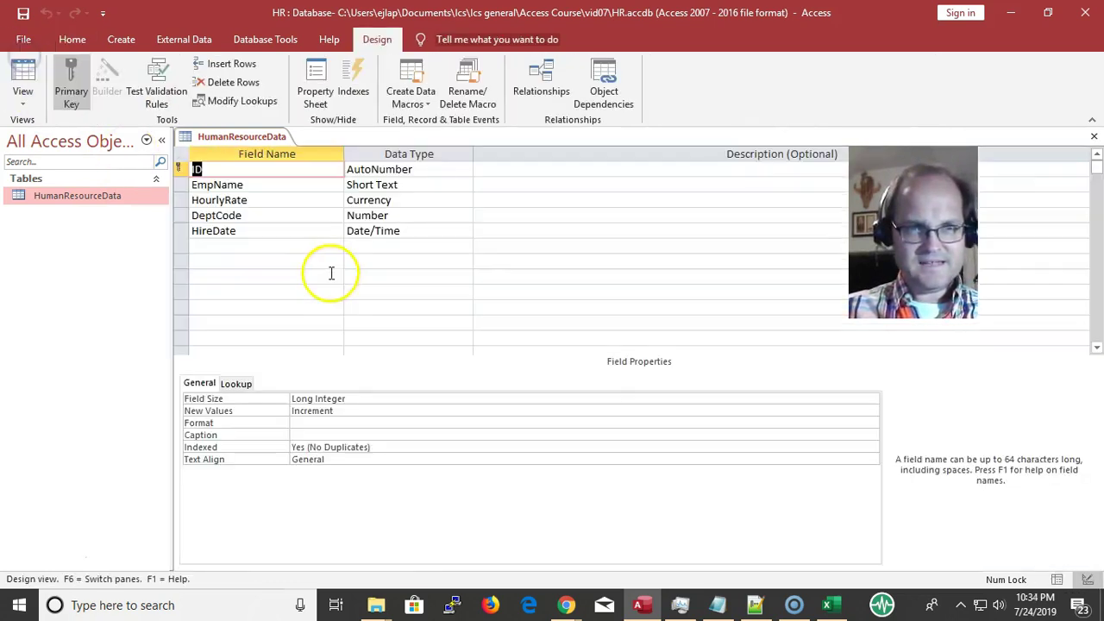
In Design View, add a field named Insurance with the Yes/No data type and save the table.
left_click(254, 236)
left_click(252, 249)
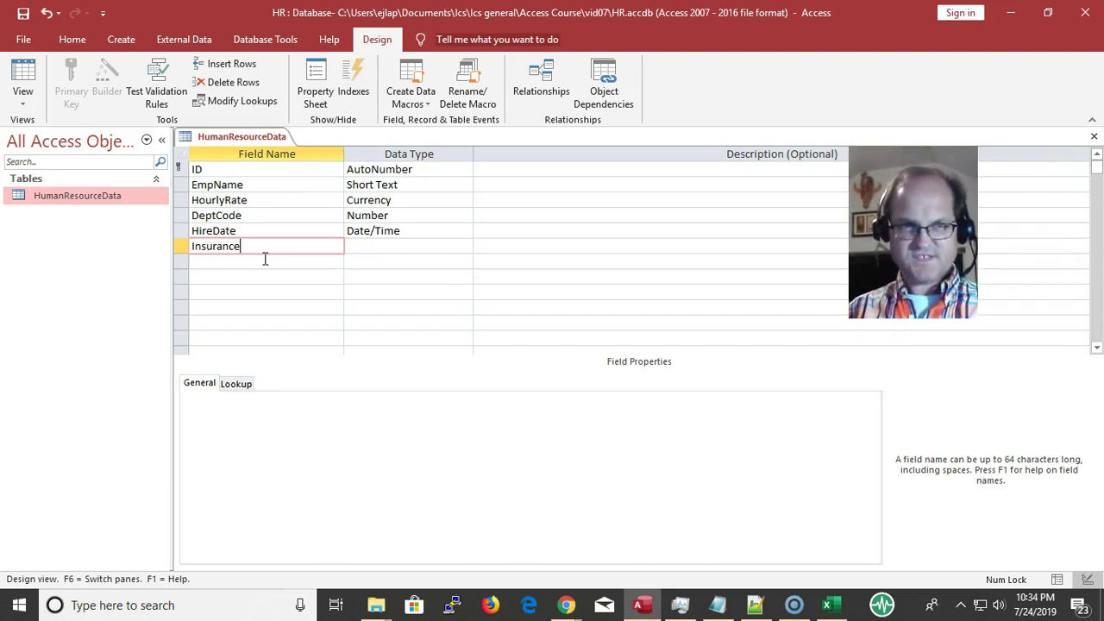
key("Tab")
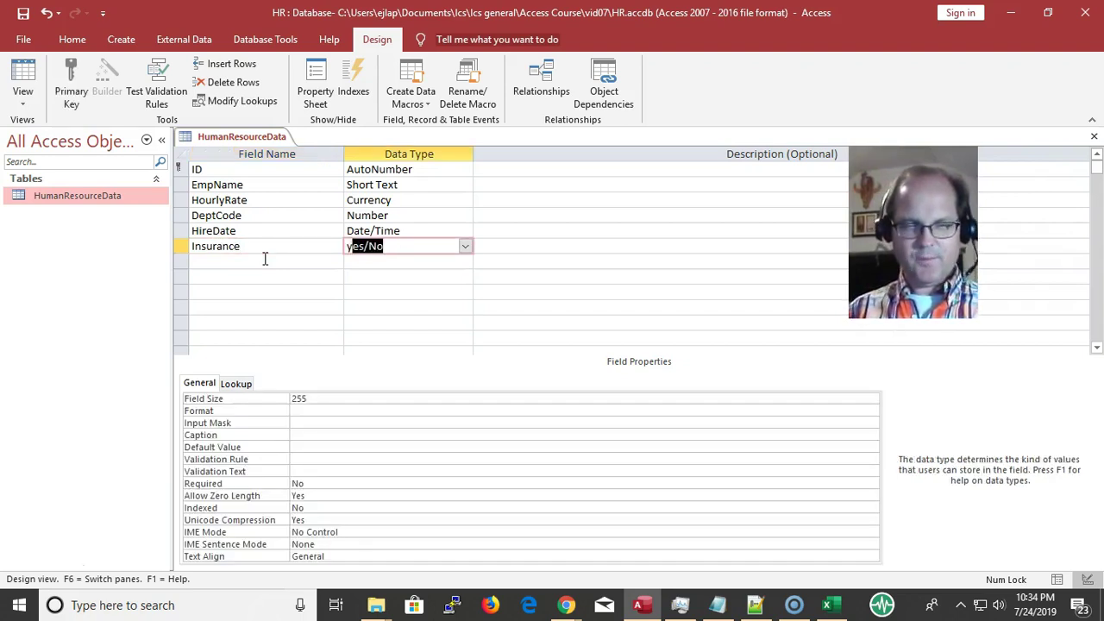
key("Tab")
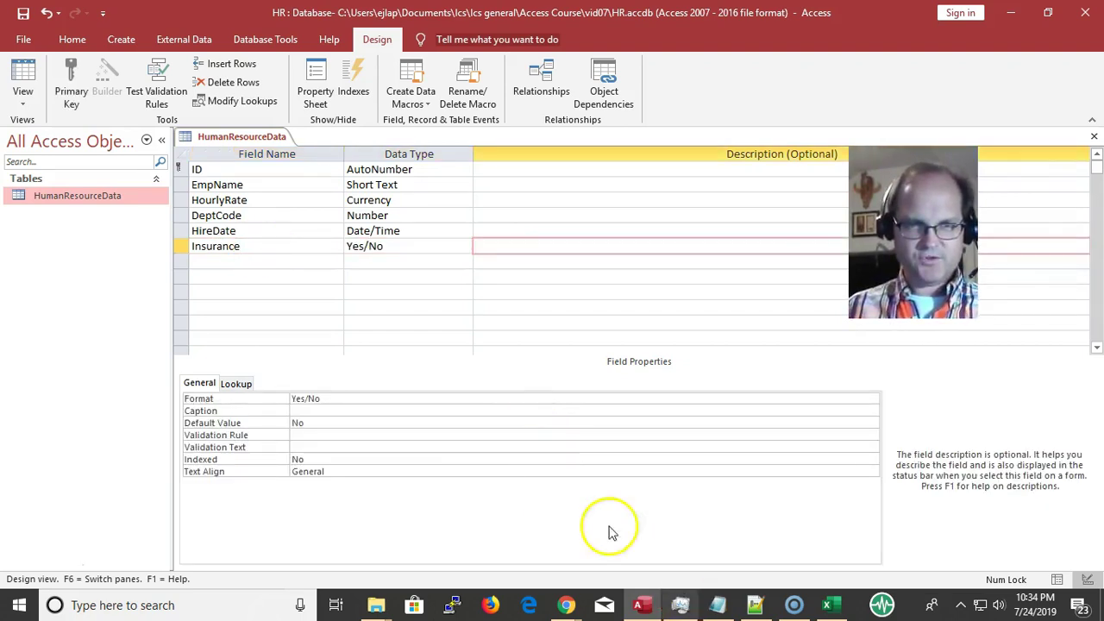
left_click(23, 15)
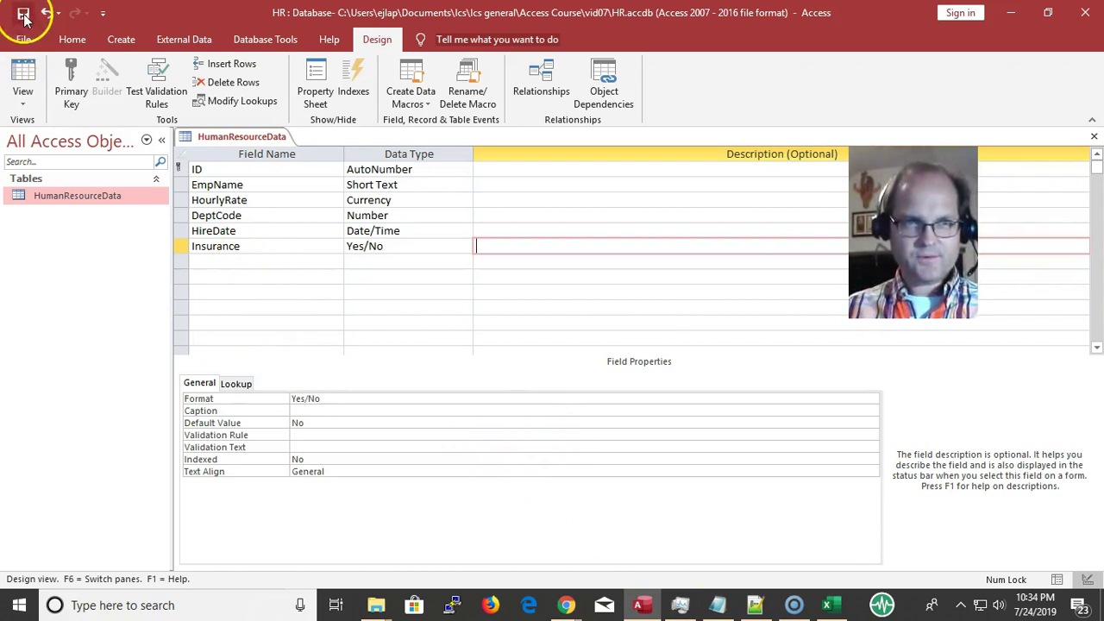
Return to Datasheet View and tick Insurance for the records with IDs 8, 14, 19, 38 and 29.
left_click(22, 76)
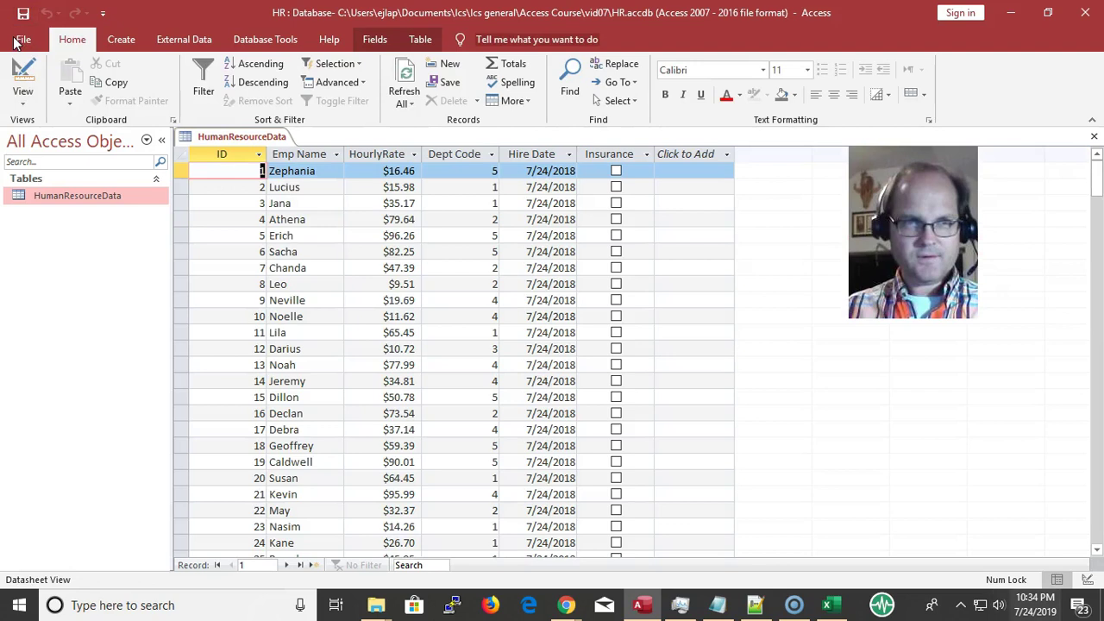
left_click(616, 284)
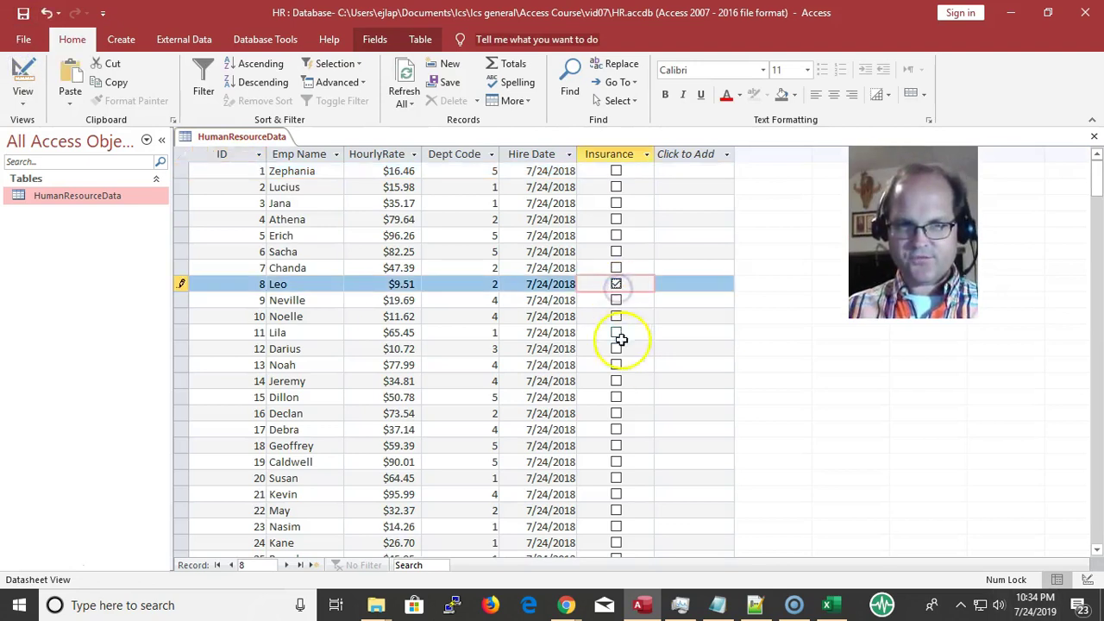
left_click(616, 380)
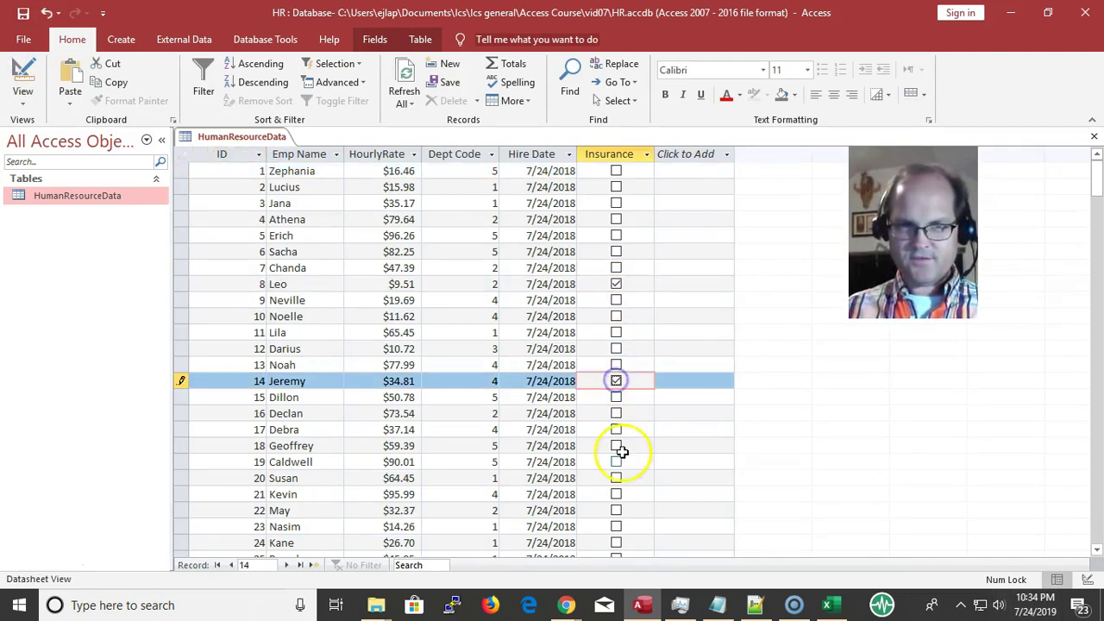
left_click(616, 461)
scroll(616, 490, "down", 6)
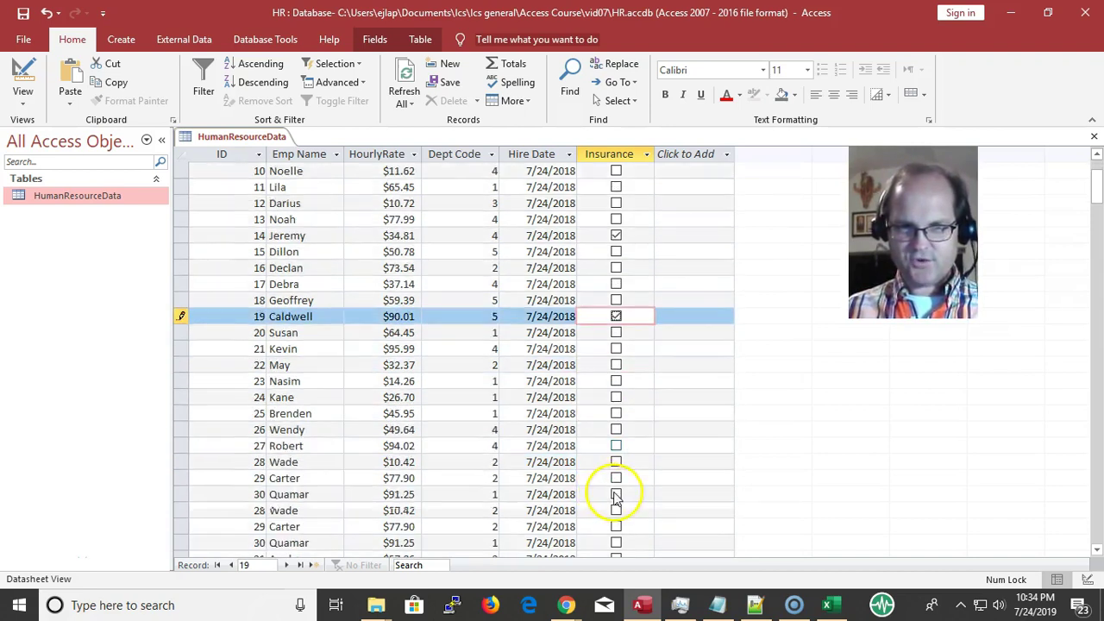
left_click(615, 478)
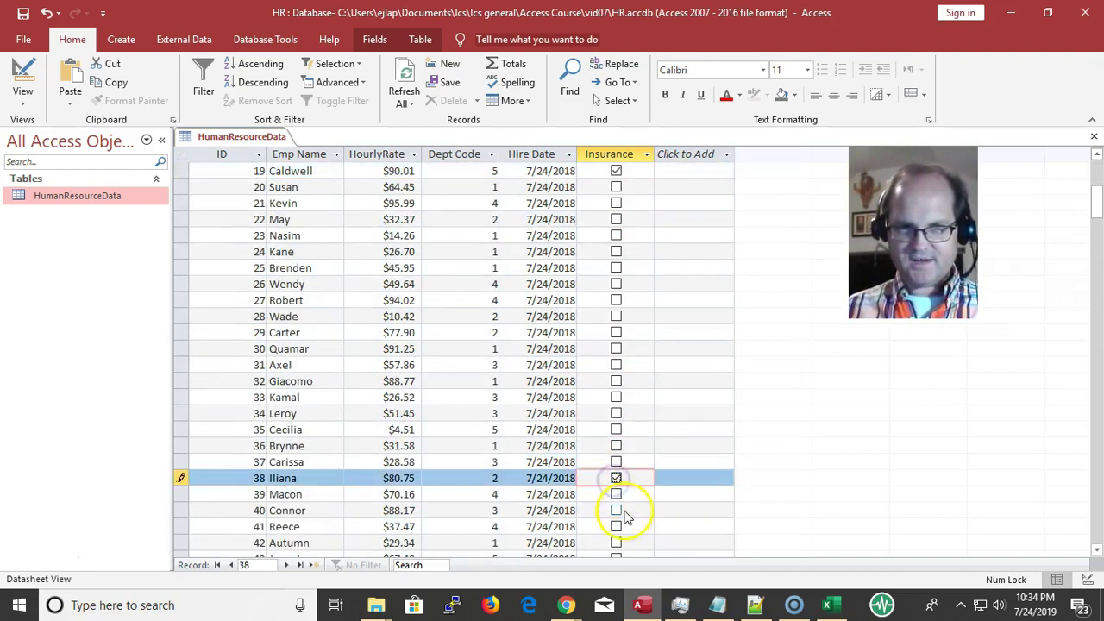
left_click(616, 333)
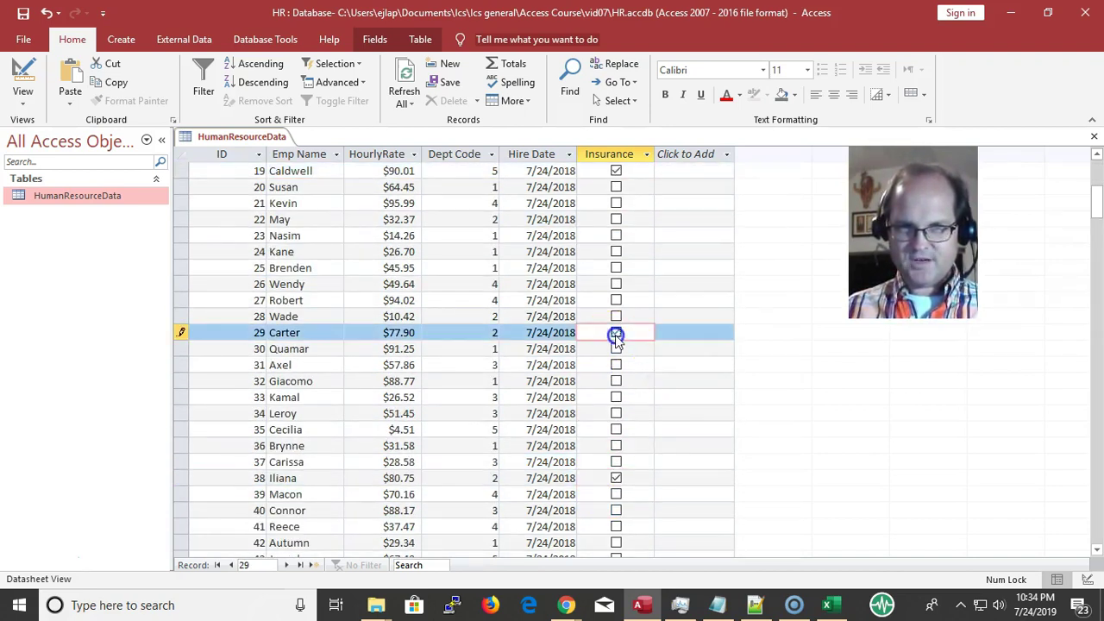
left_click(523, 359)
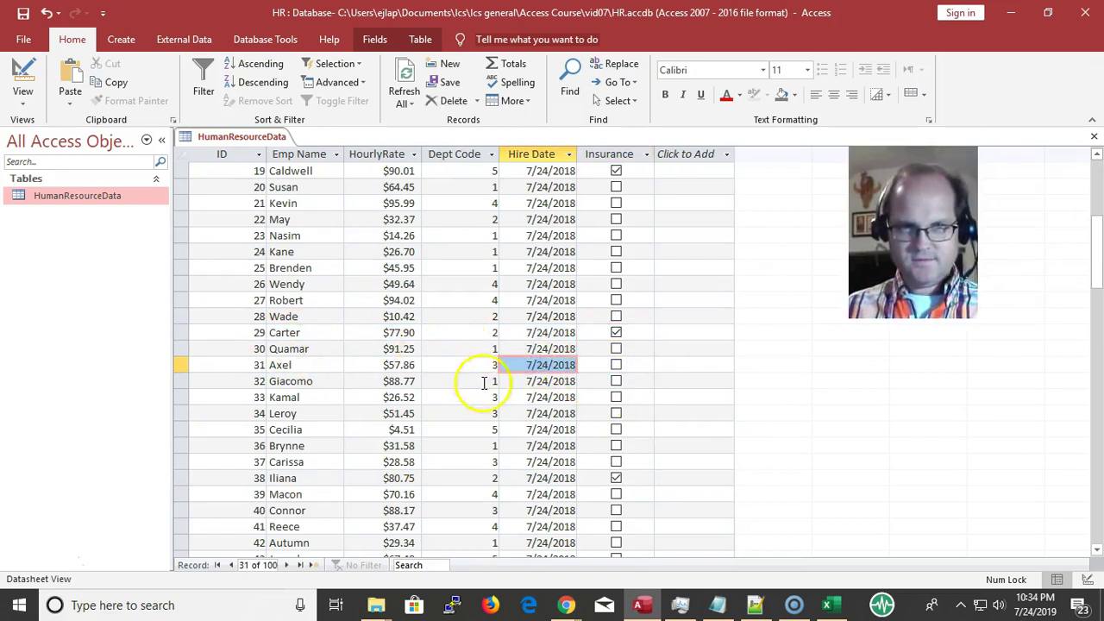
Highlight the records with IDs 28 and 29 in turn, and close the HumanResourceData table.
left_click(182, 317)
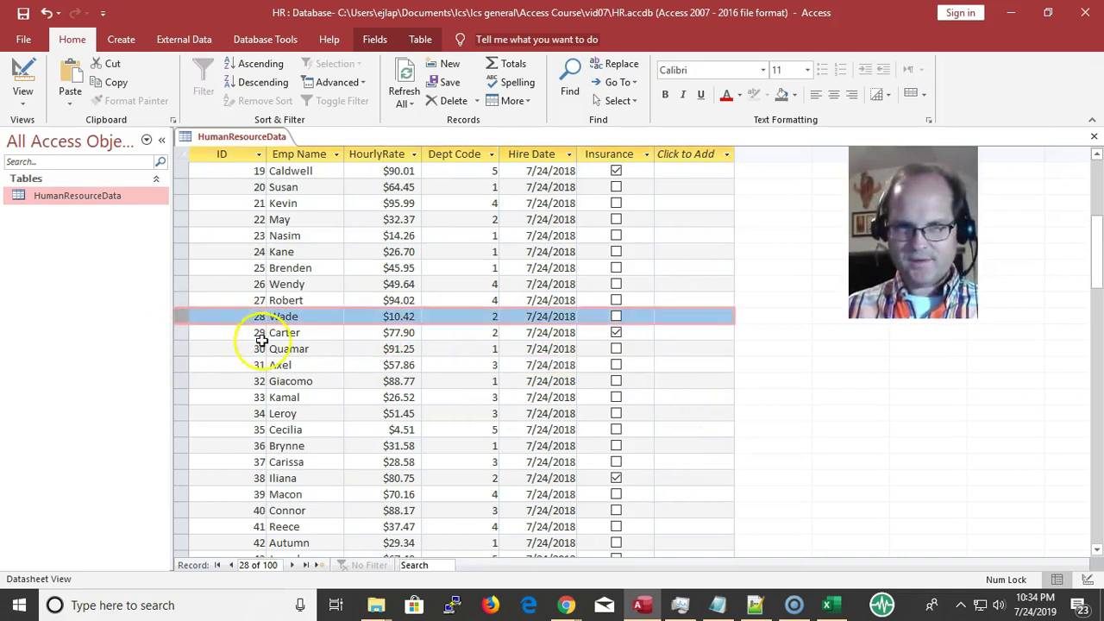
left_click(182, 333)
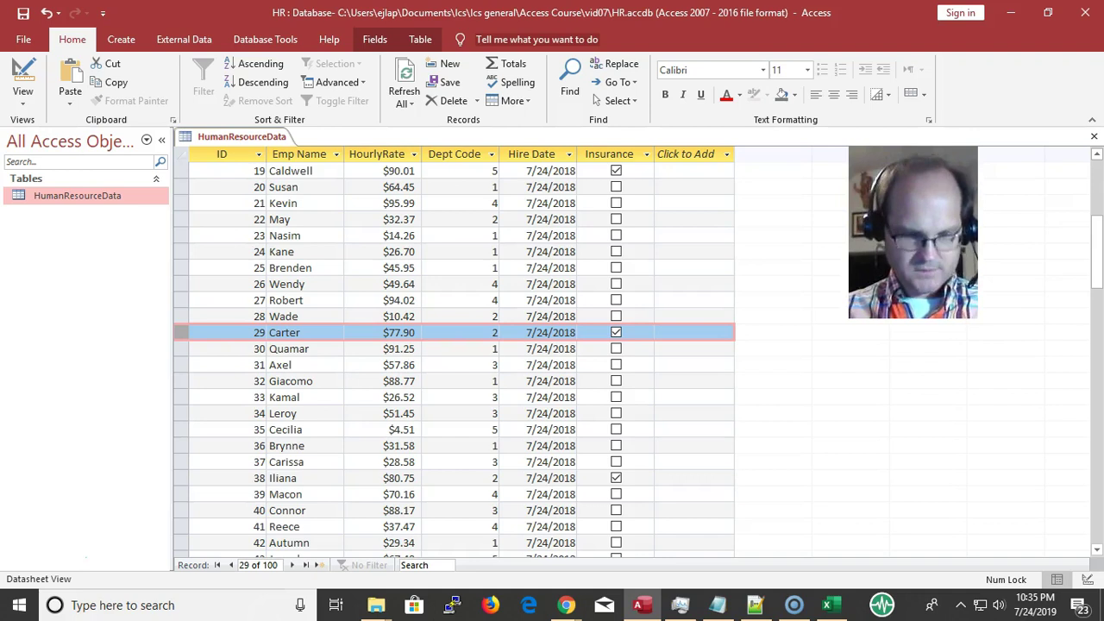
key("ctrl+w")
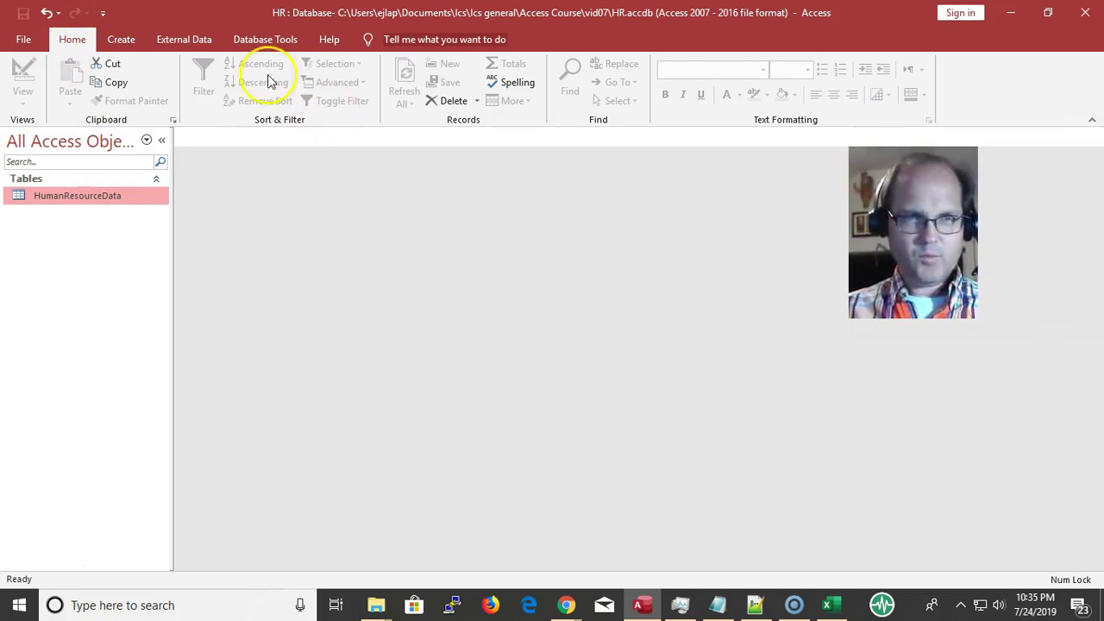
Start an Excel import into a new table of the current database, with data.xlsx as the source file.
left_click(179, 42)
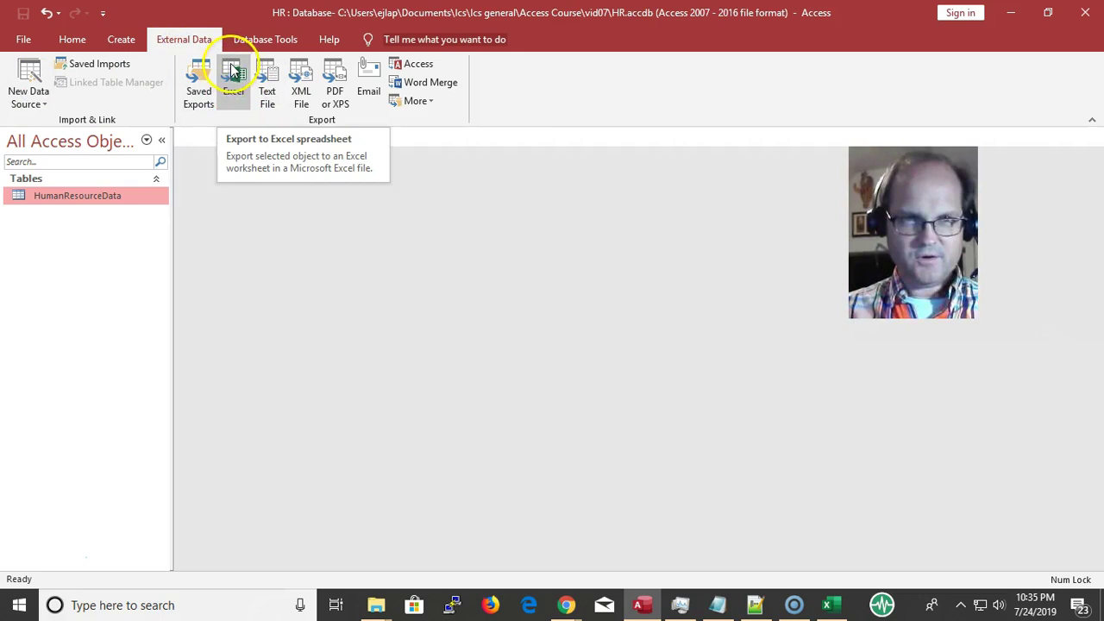
left_click(28, 84)
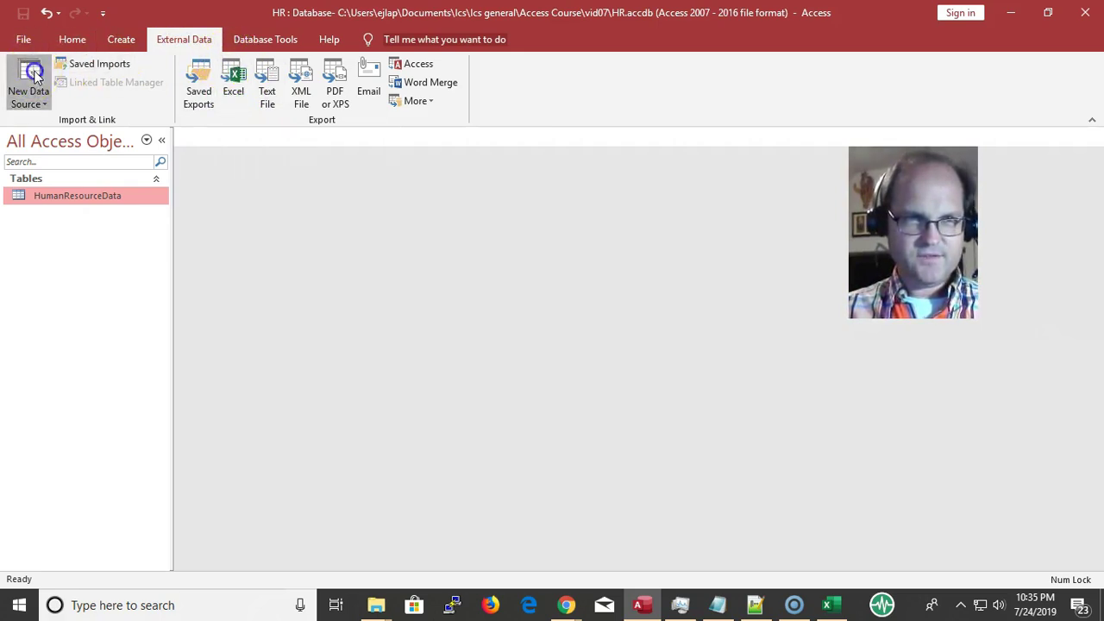
mouse_move(121, 126)
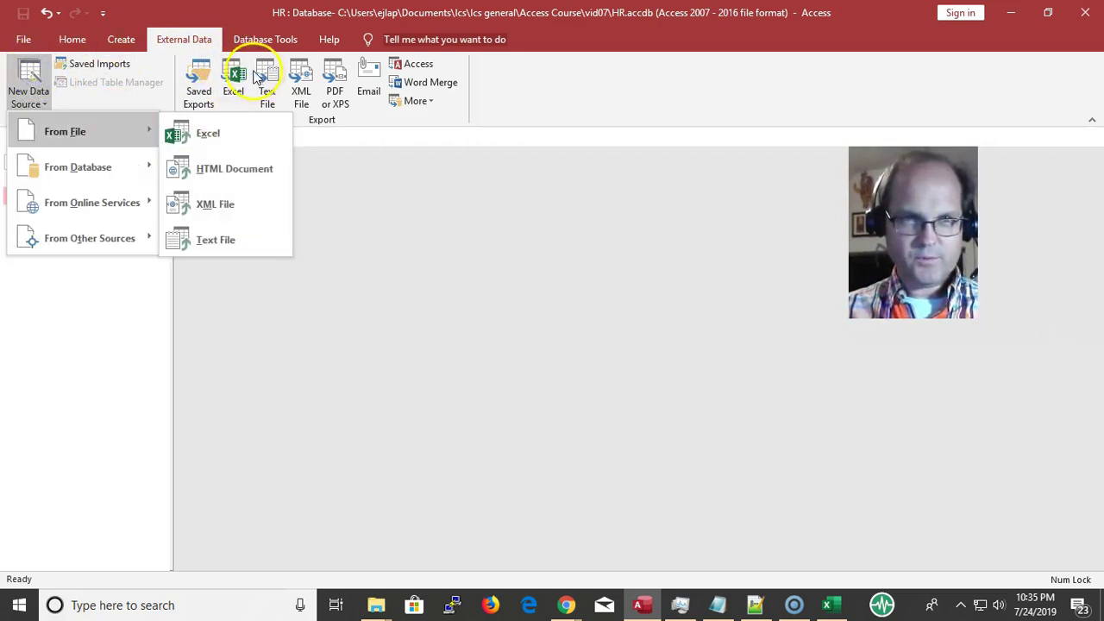
left_click(541, 437)
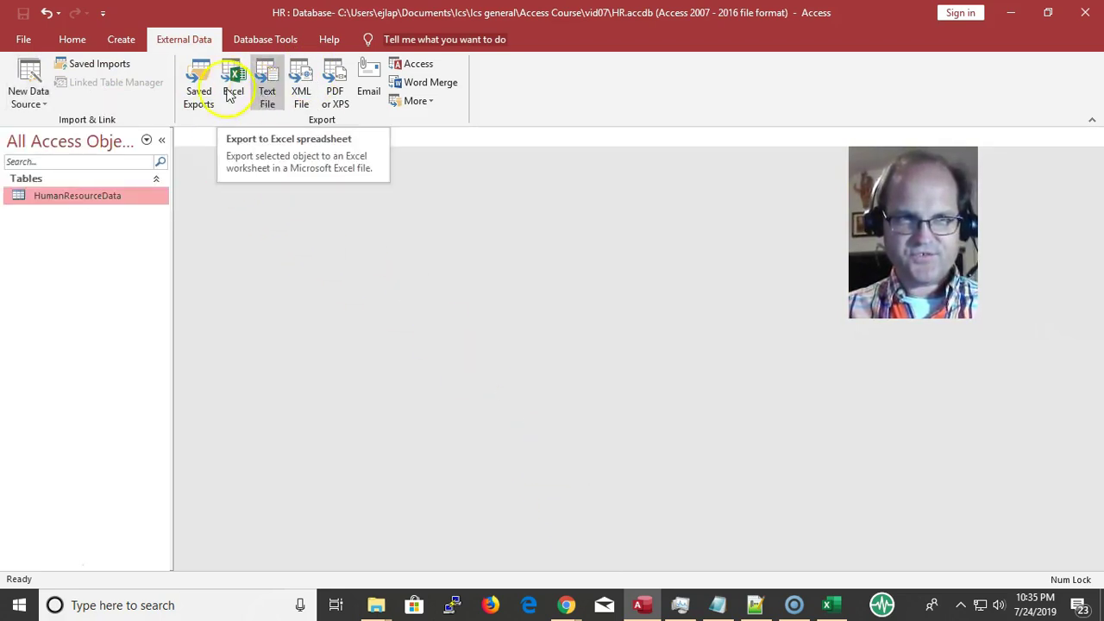
left_click(43, 74)
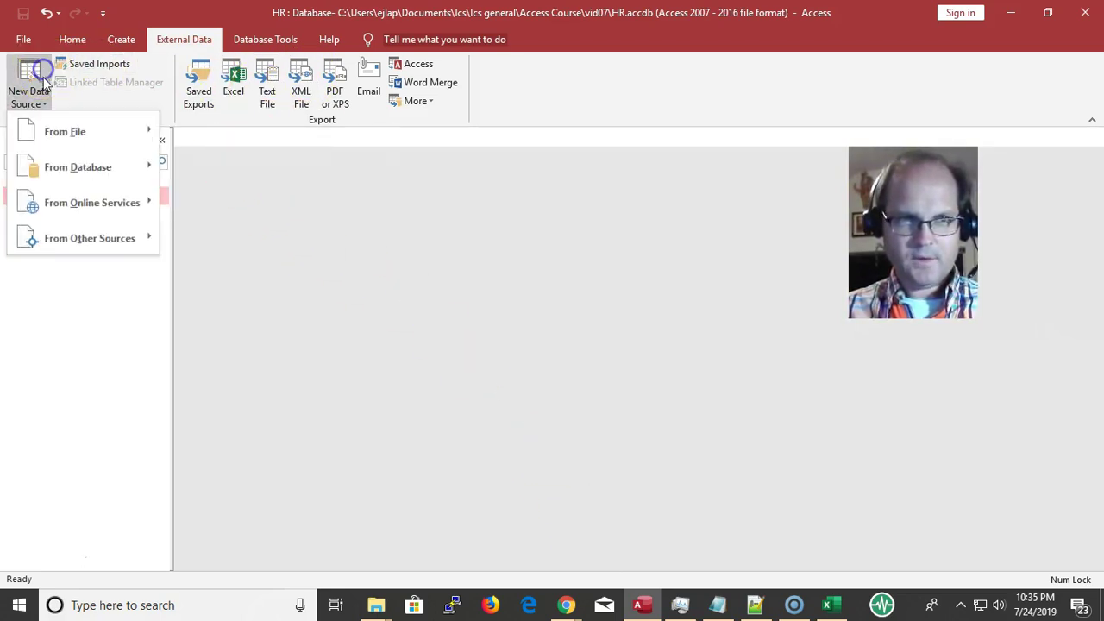
mouse_move(93, 139)
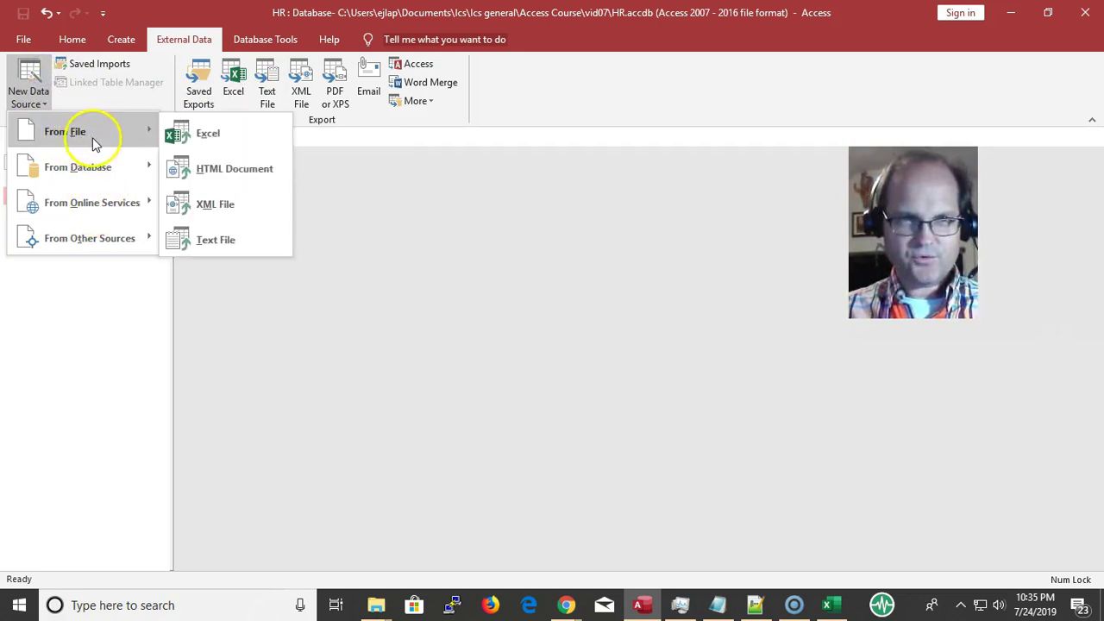
left_click(247, 143)
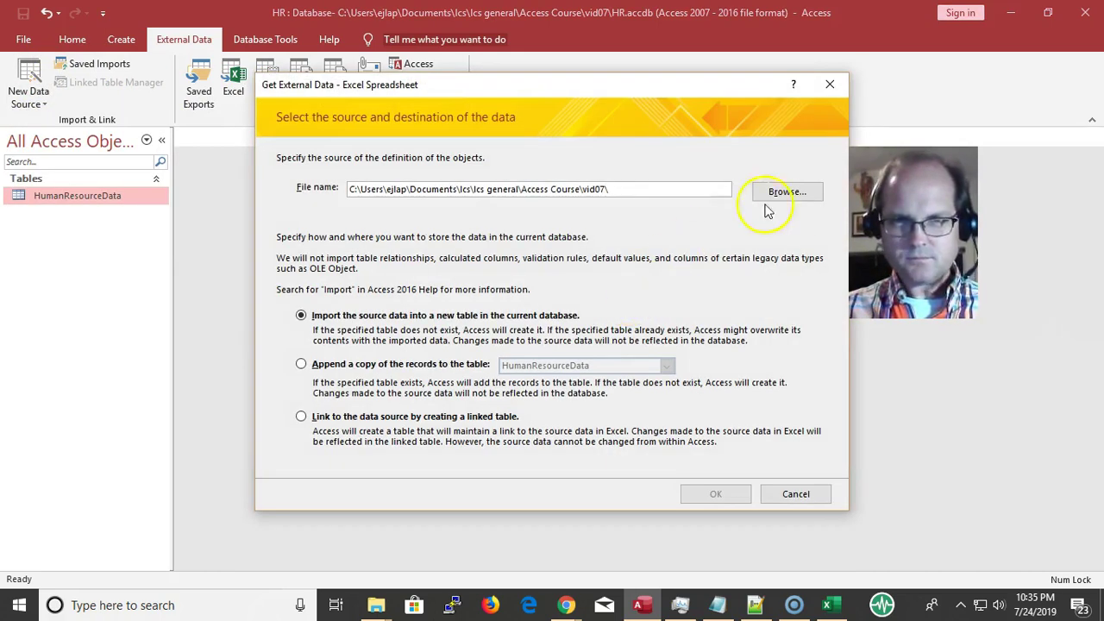
left_click(799, 191)
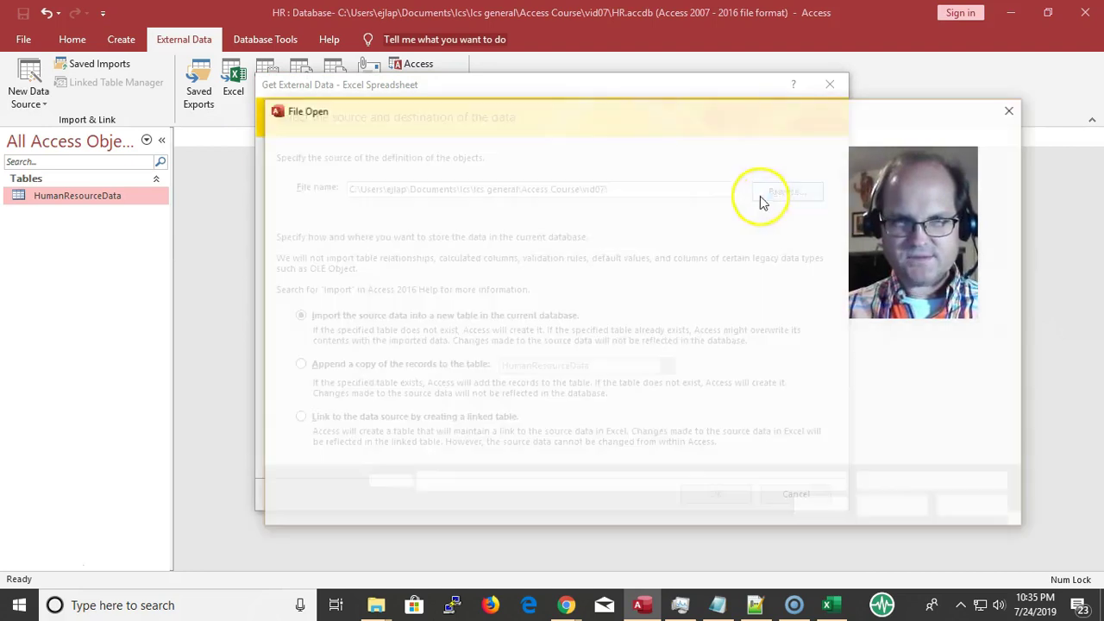
double_click(522, 209)
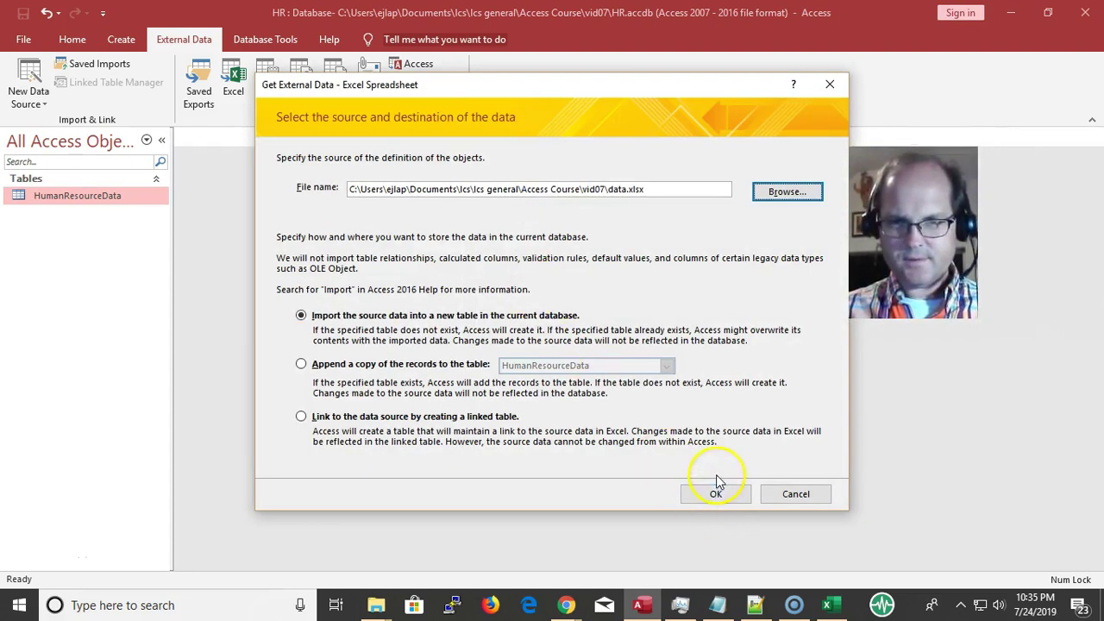
Choose the MultiFieldPK worksheet for the import and use its first row as column headings.
left_click(717, 488)
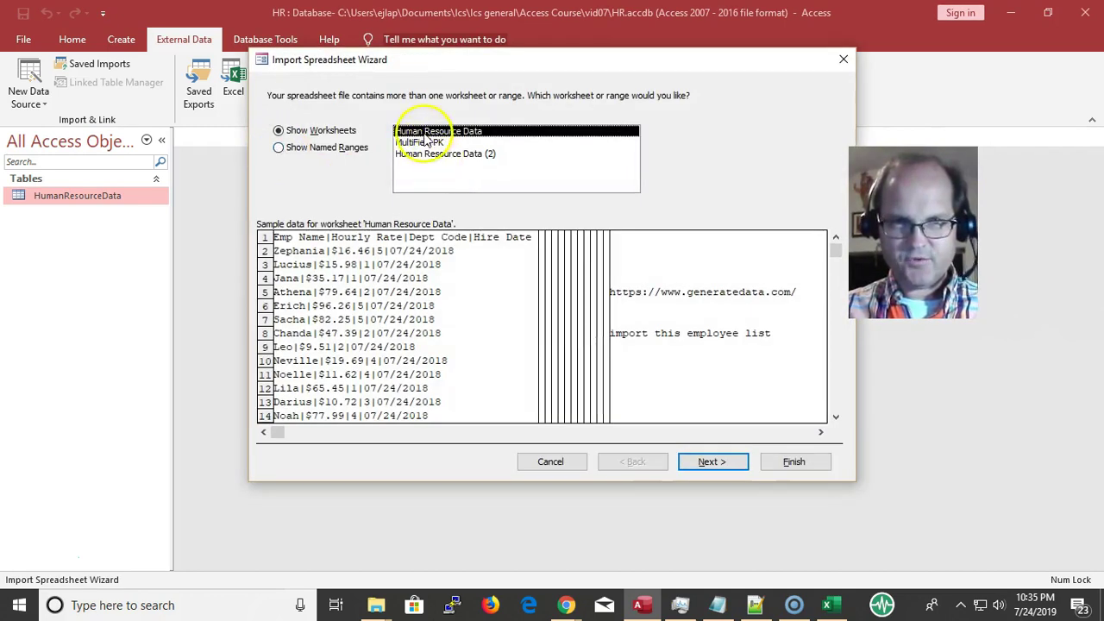
left_click(429, 142)
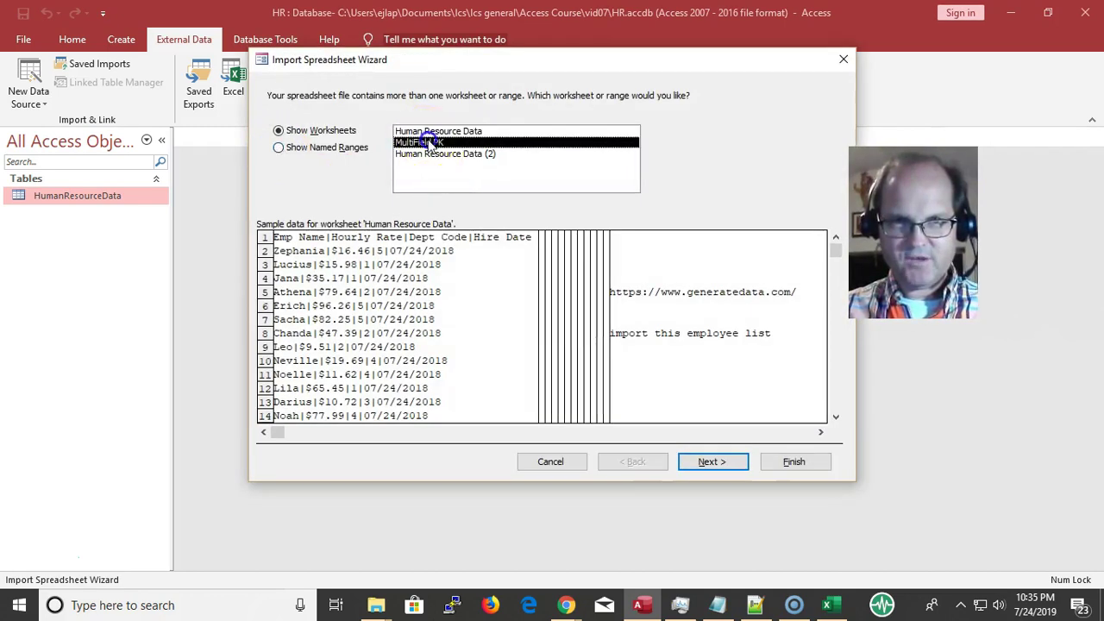
left_click(723, 459)
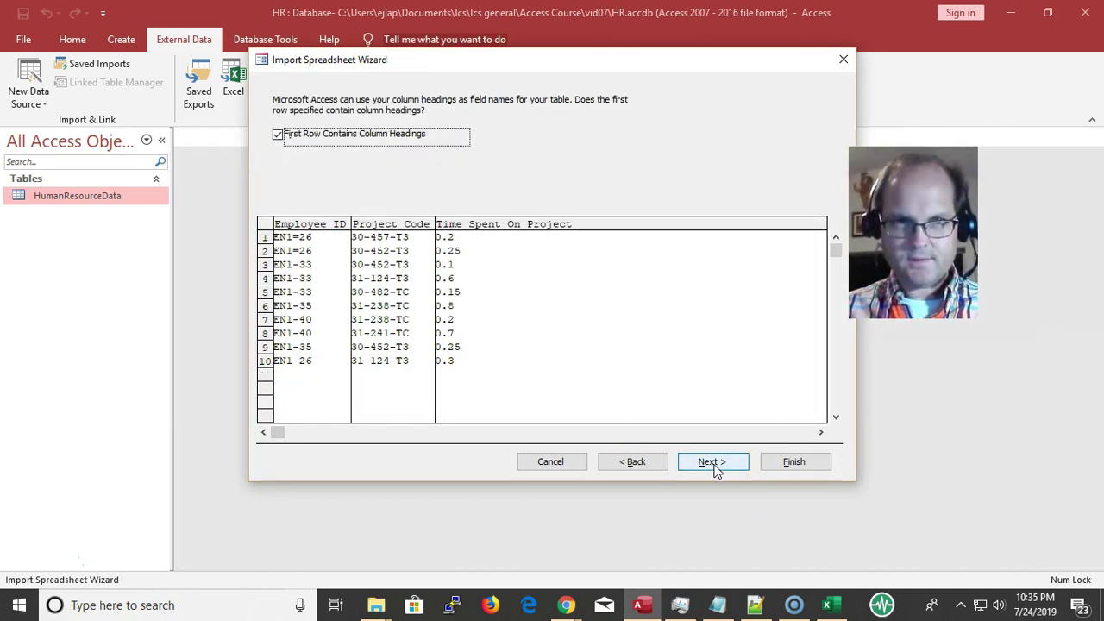
Finish the import as the MultiField PK table without saving the import steps, and open the imported table.
left_click(722, 463)
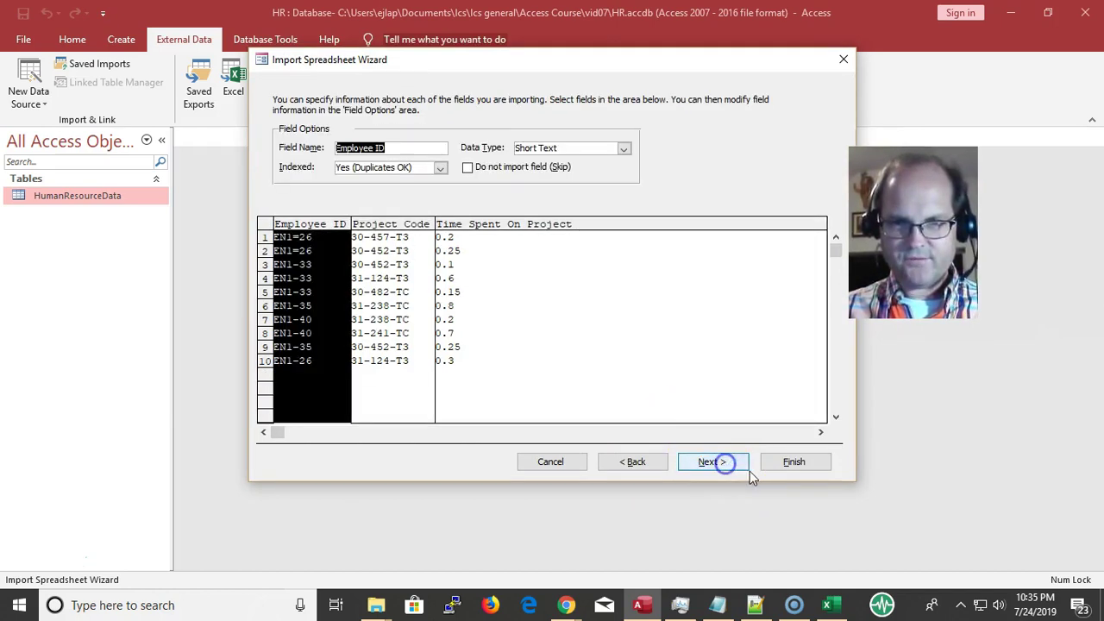
left_click(797, 470)
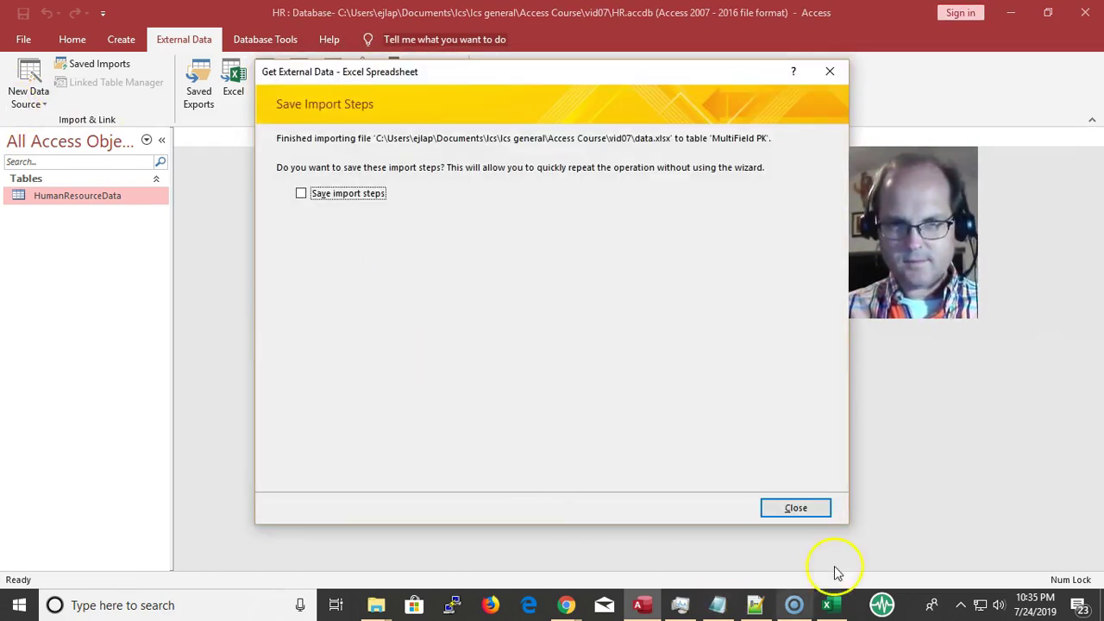
left_click(812, 509)
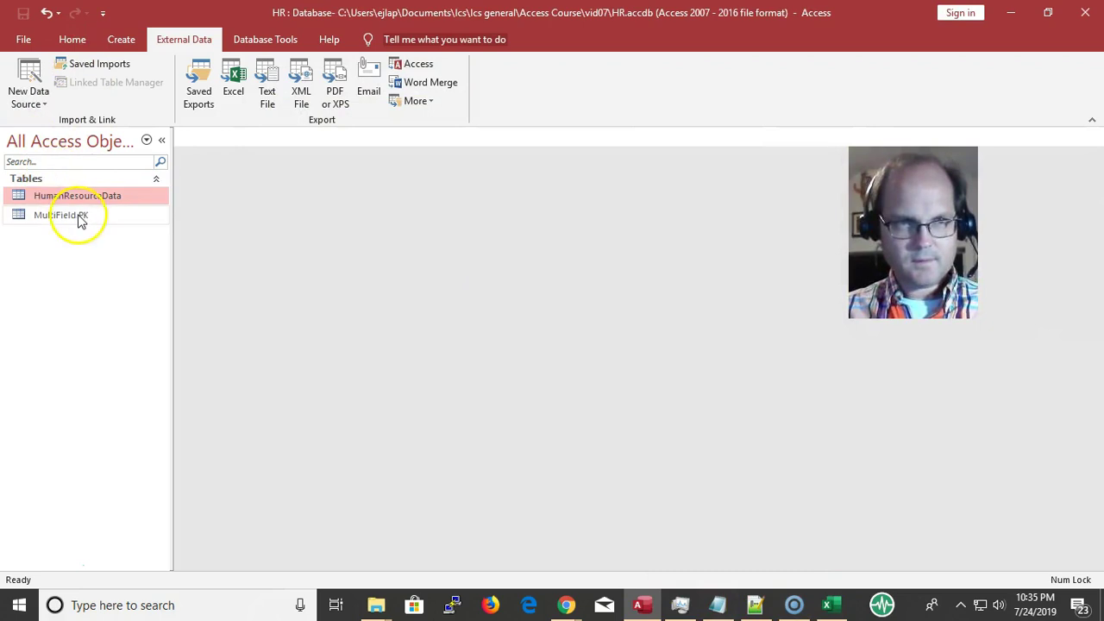
left_click(76, 216)
double_click(75, 215)
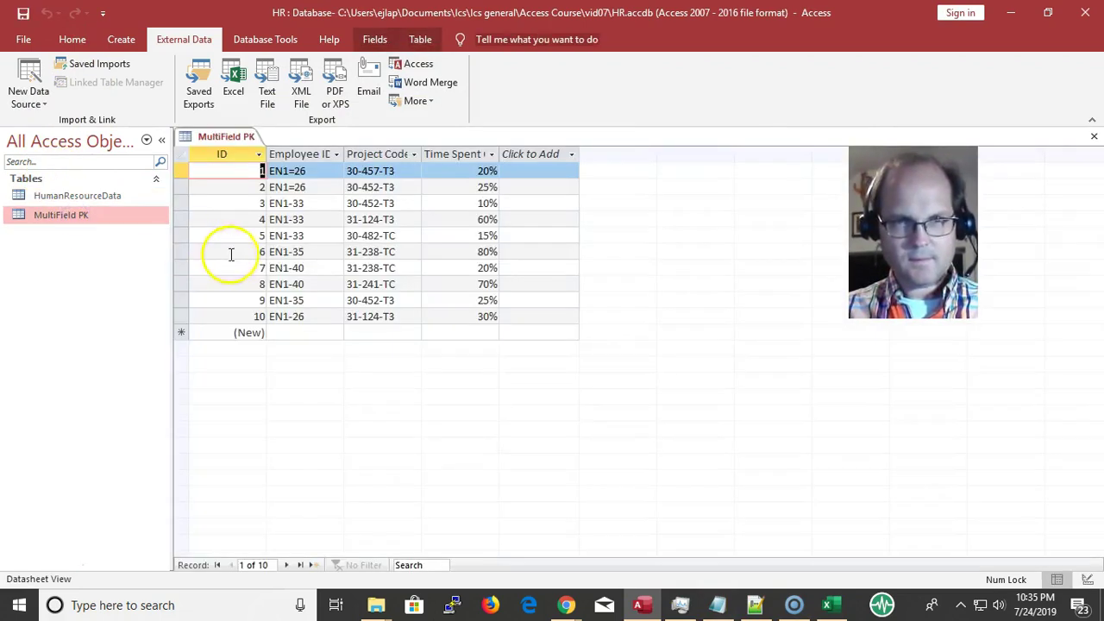
Try to delete the ID field in Datasheet View.
left_click(238, 153)
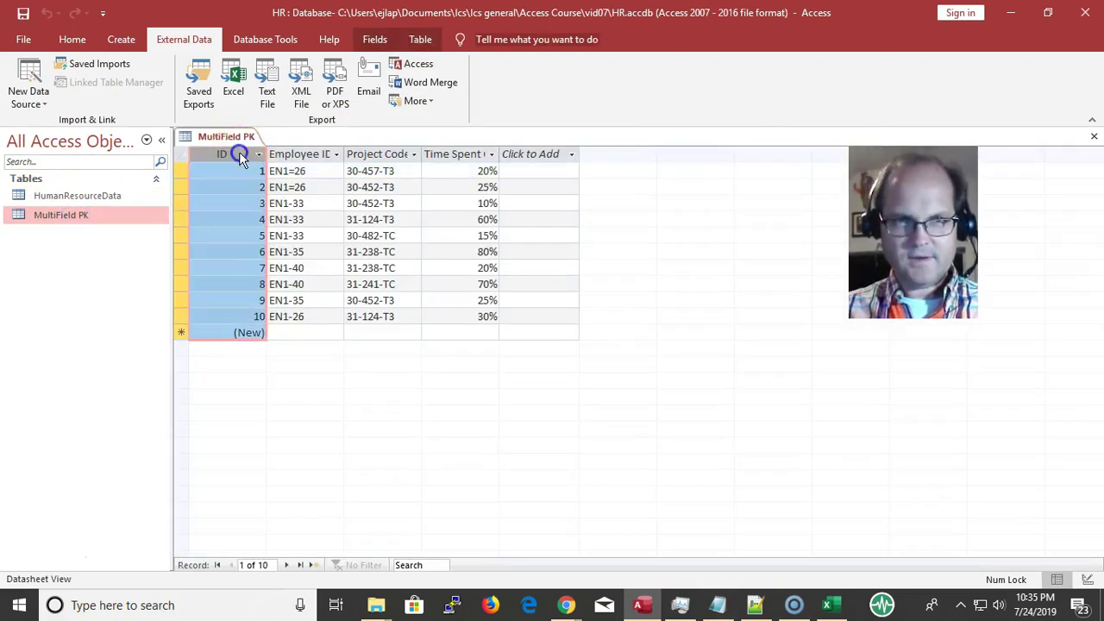
right_click(239, 152)
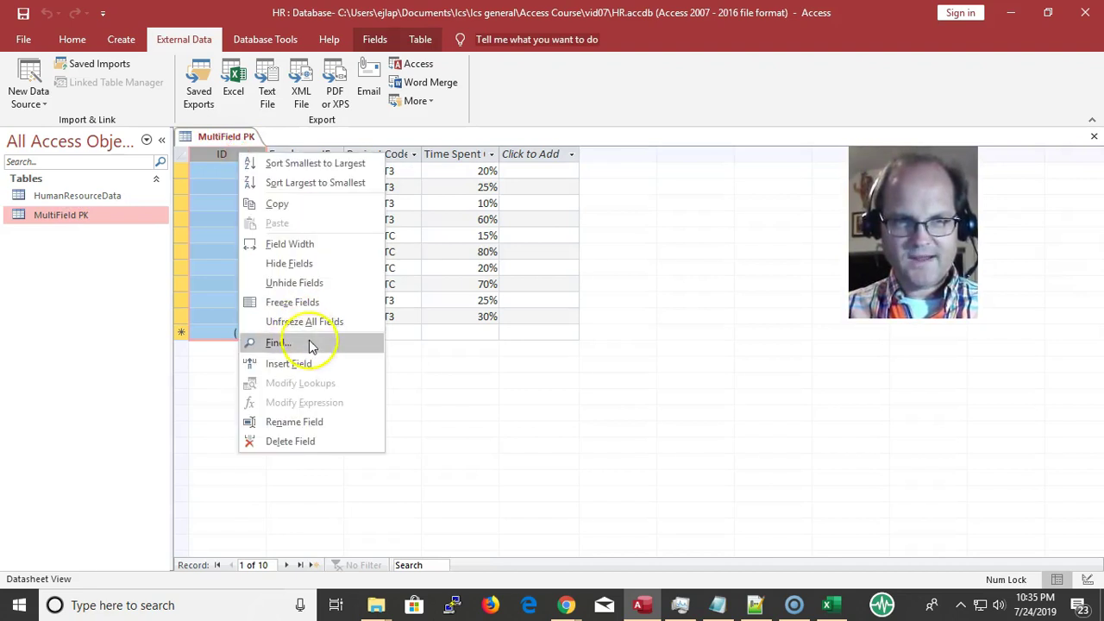
left_click(306, 444)
left_click(558, 368)
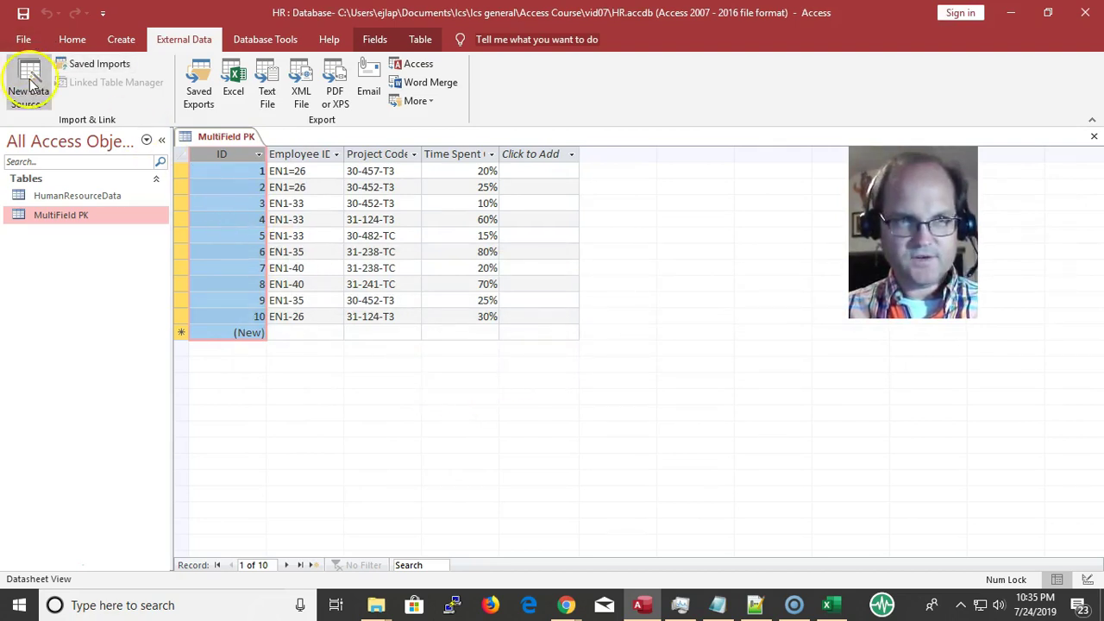
Permanently delete the ID primary key field from the MultiField PK table in Design View.
left_click(62, 39)
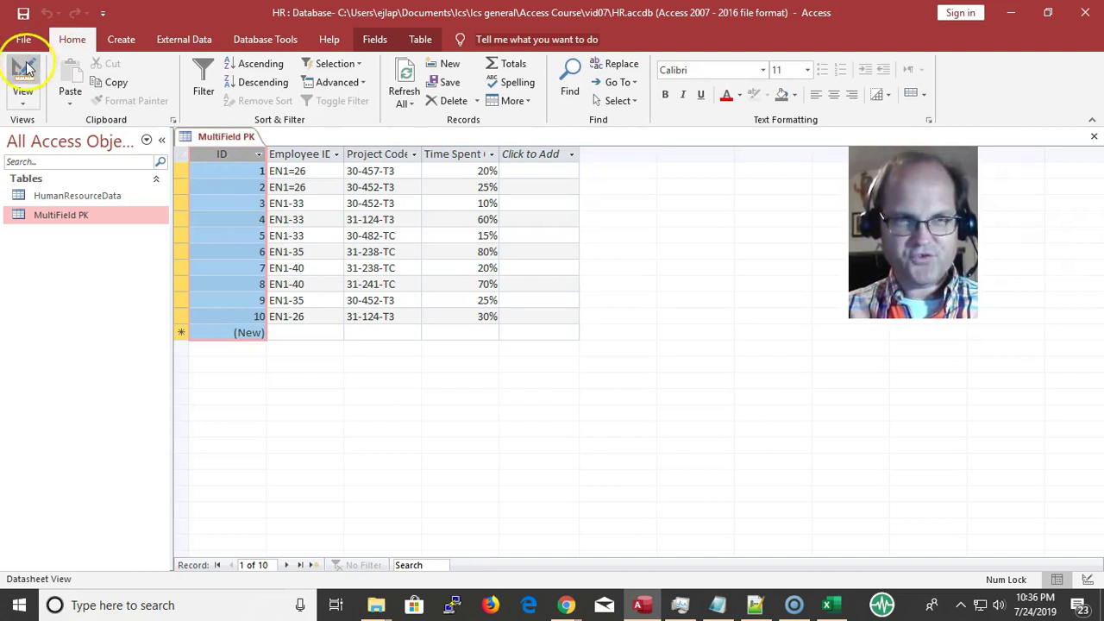
left_click(31, 67)
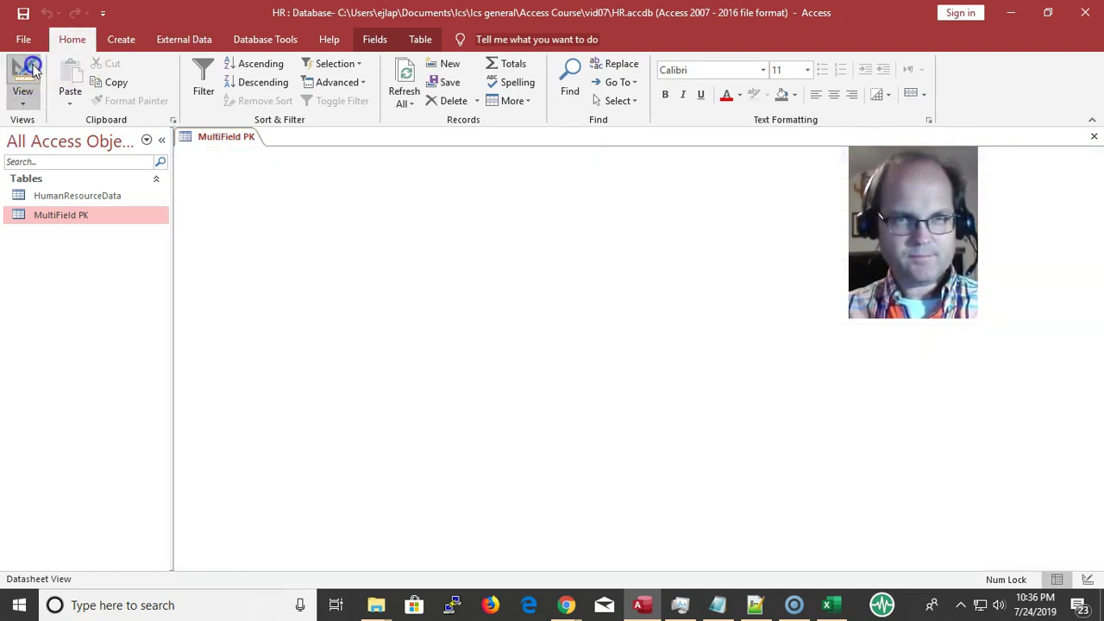
left_click(179, 169)
key("Delete")
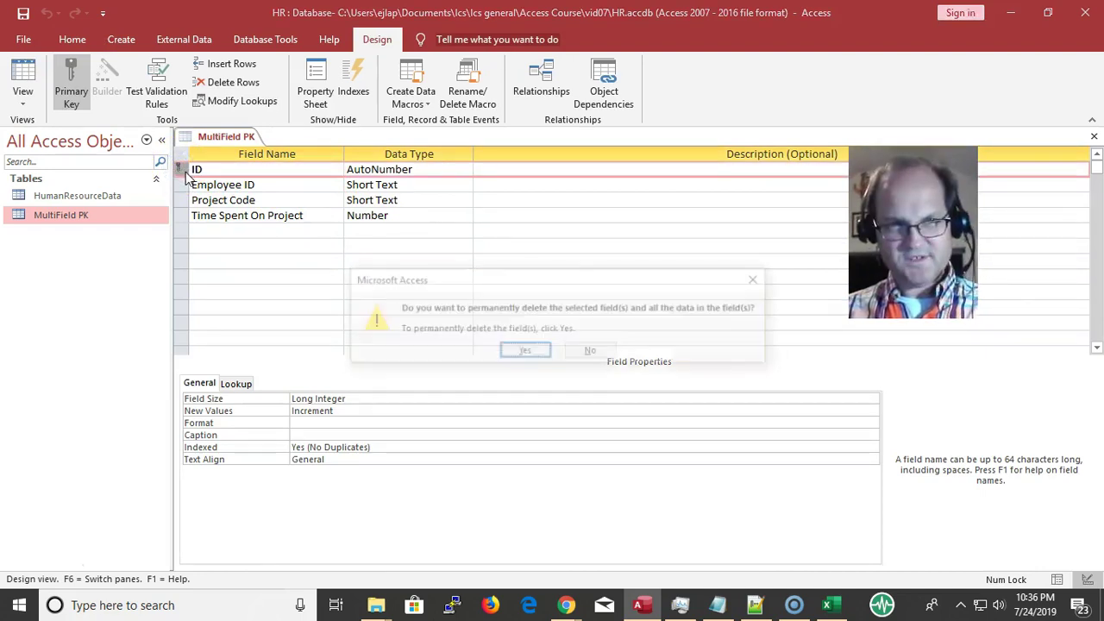
key("Return")
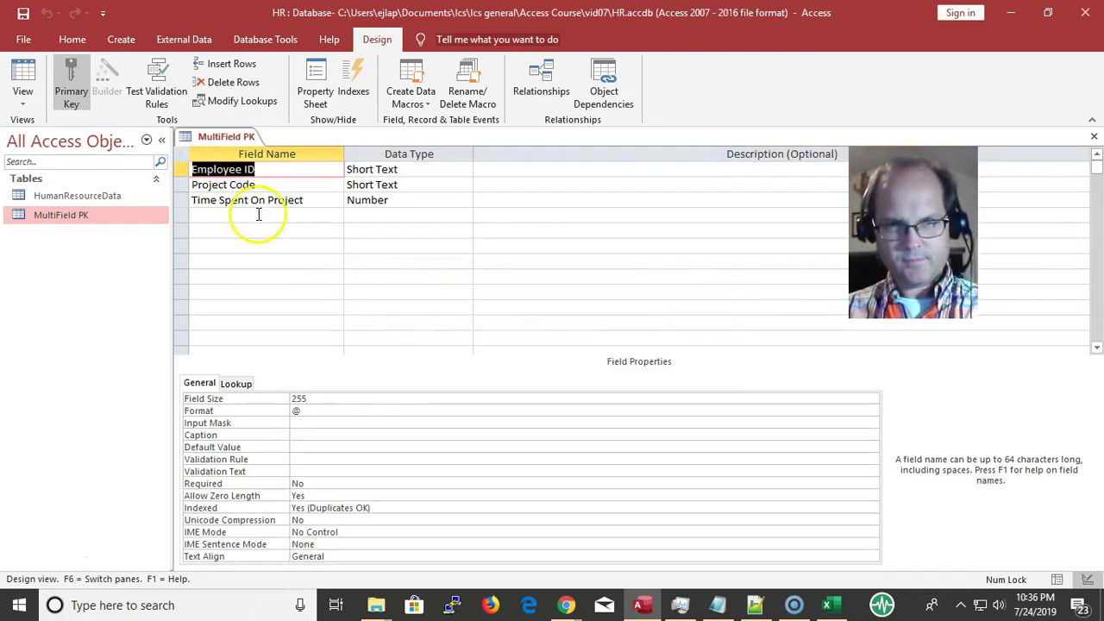
left_click(232, 232)
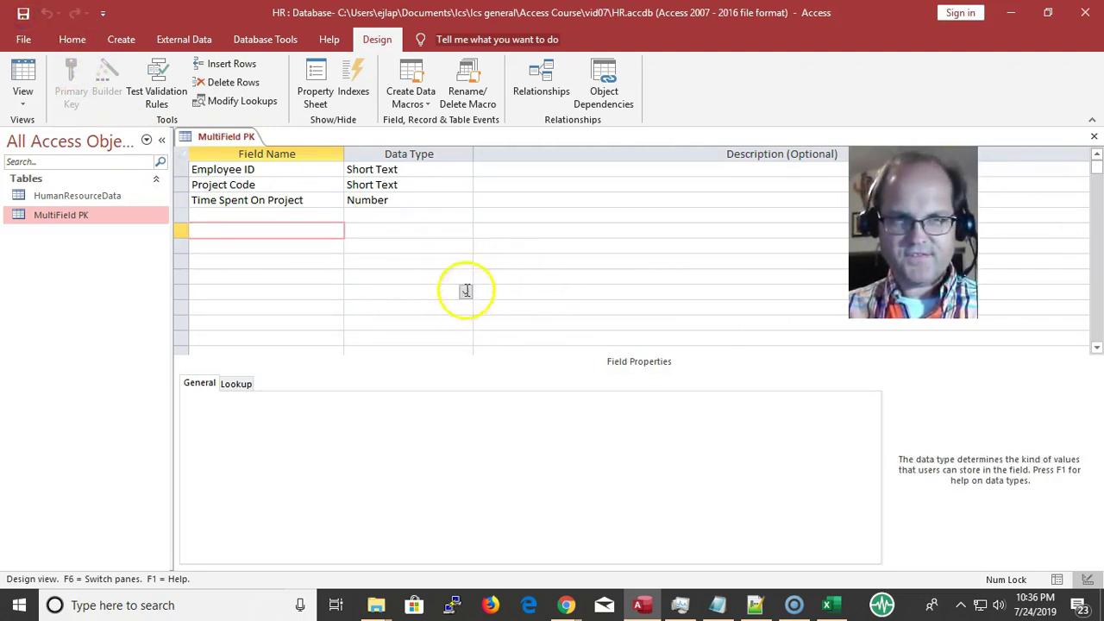
left_click(466, 289)
left_click(380, 170)
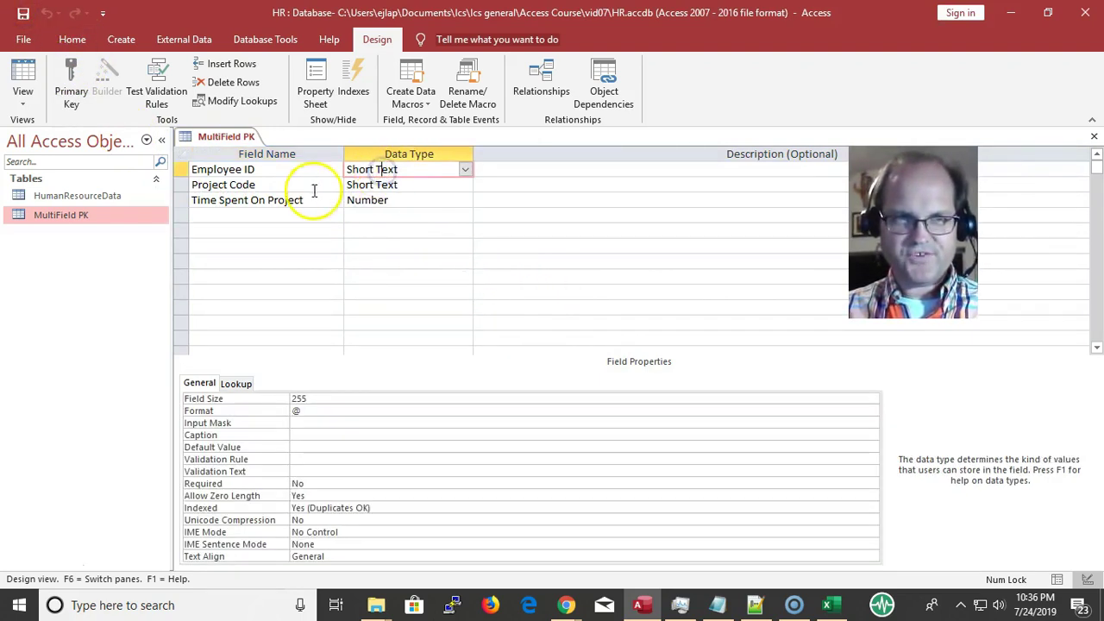
Rename the fields EmployeeID, ProjectCode and TimeSpentOnProject, and save the table before returning to Datasheet View.
left_click(259, 170)
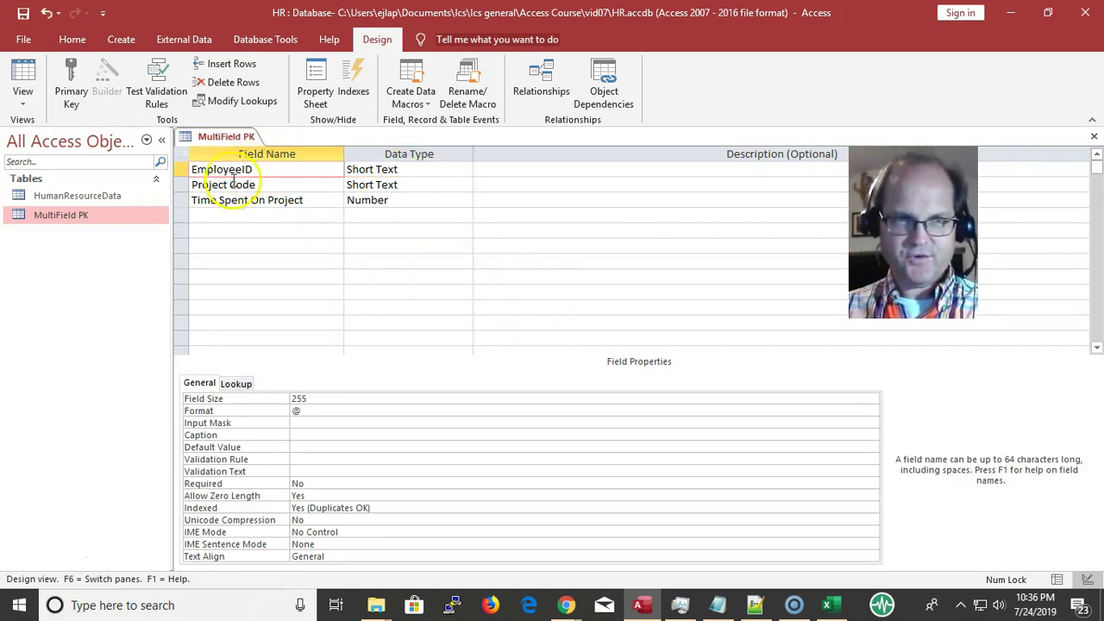
left_click(234, 185)
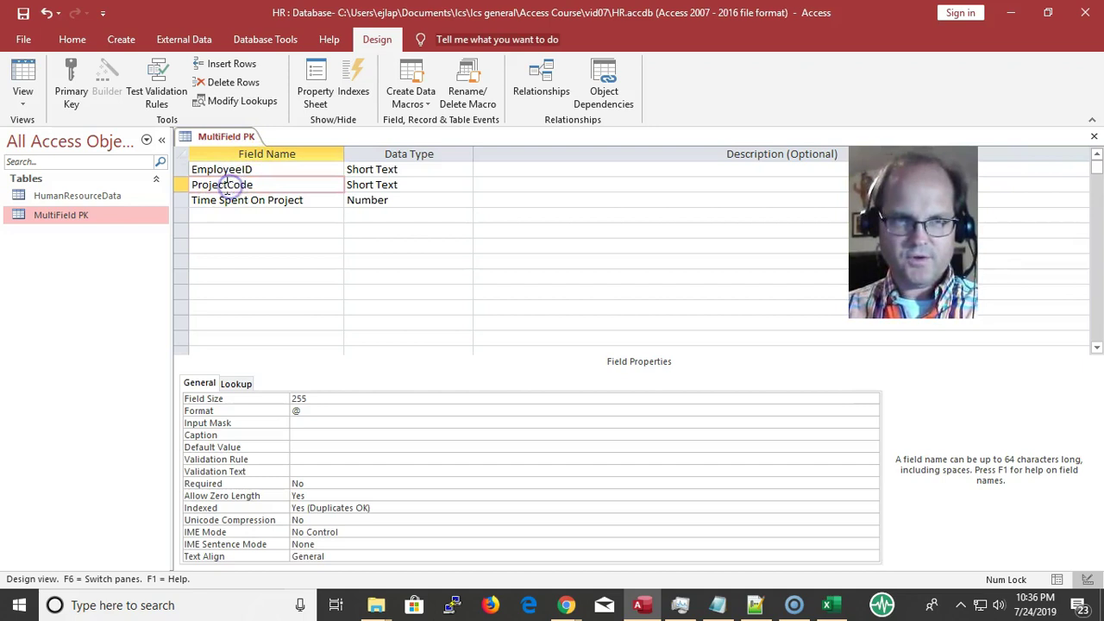
left_click(220, 199)
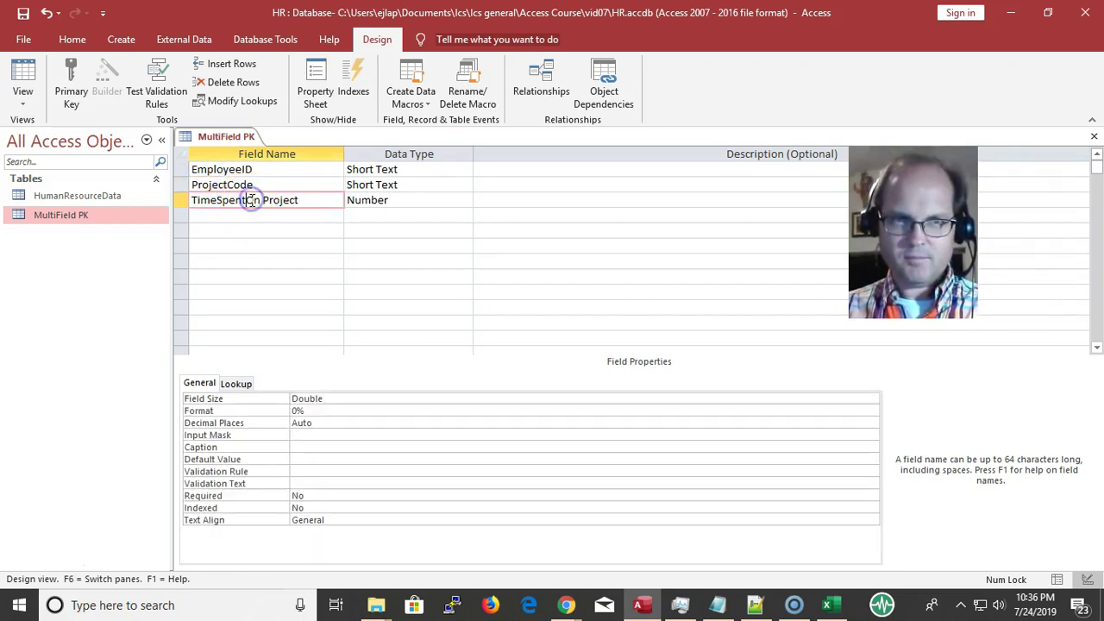
left_click(267, 196)
key("BackSpace")
left_click(296, 229)
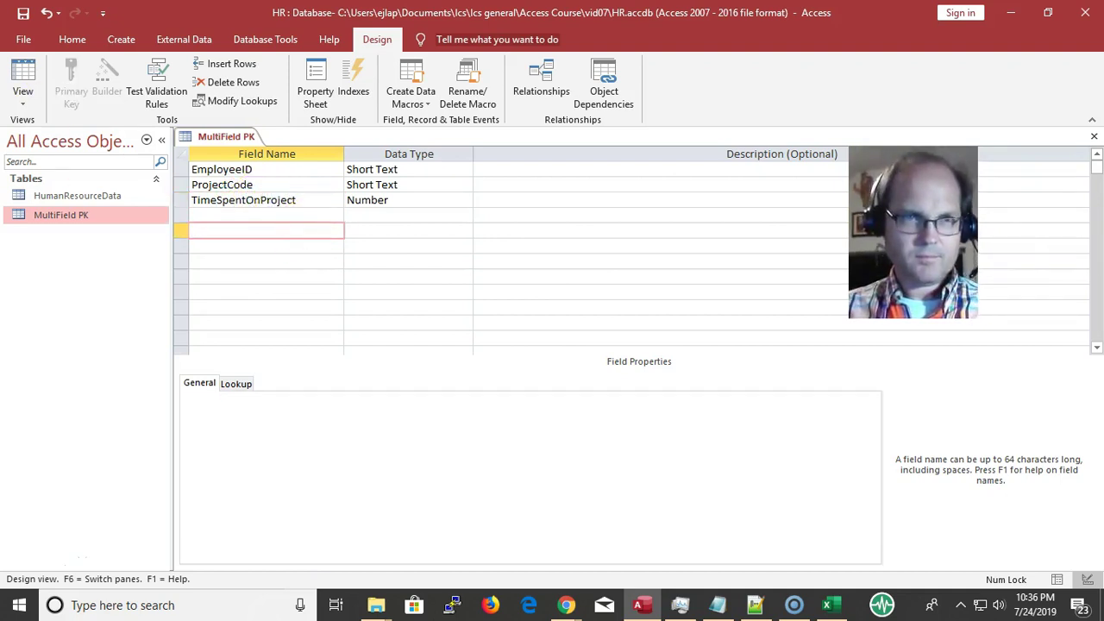
left_click(22, 13)
left_click(22, 82)
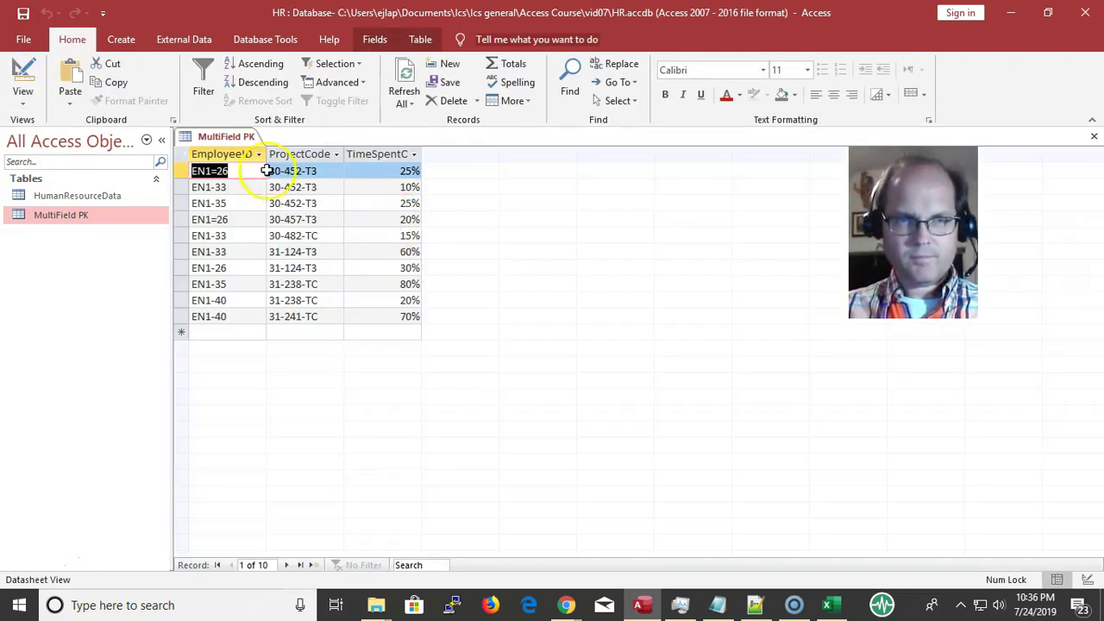
Duplicate the first record (EN1=26, 30-452-T3, 25%) as a new record at the end of the table.
left_click(214, 335)
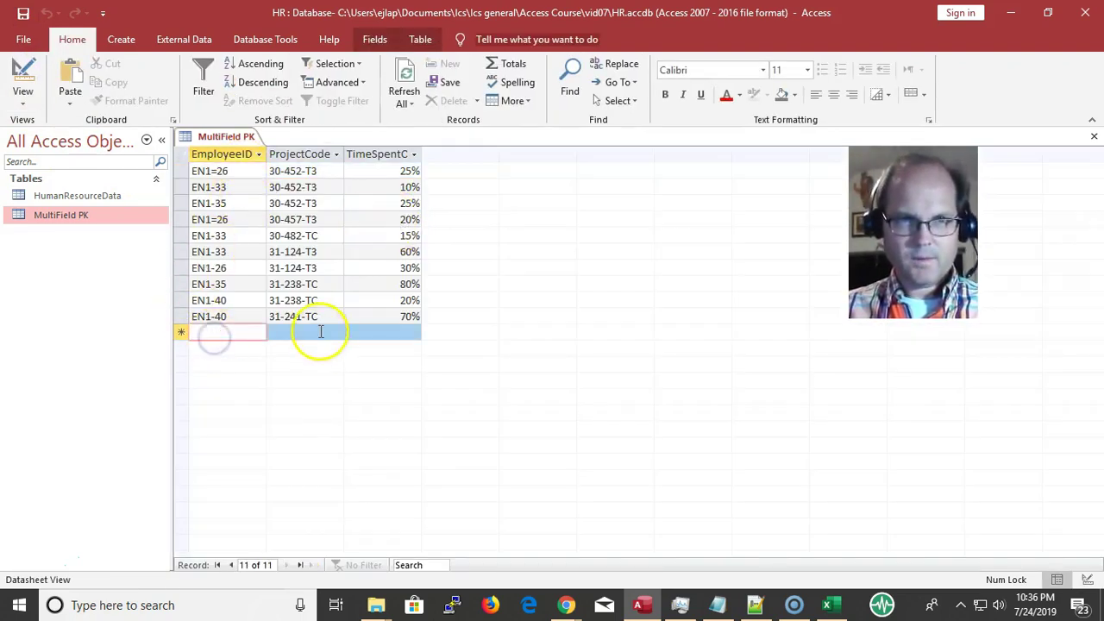
left_click(180, 171)
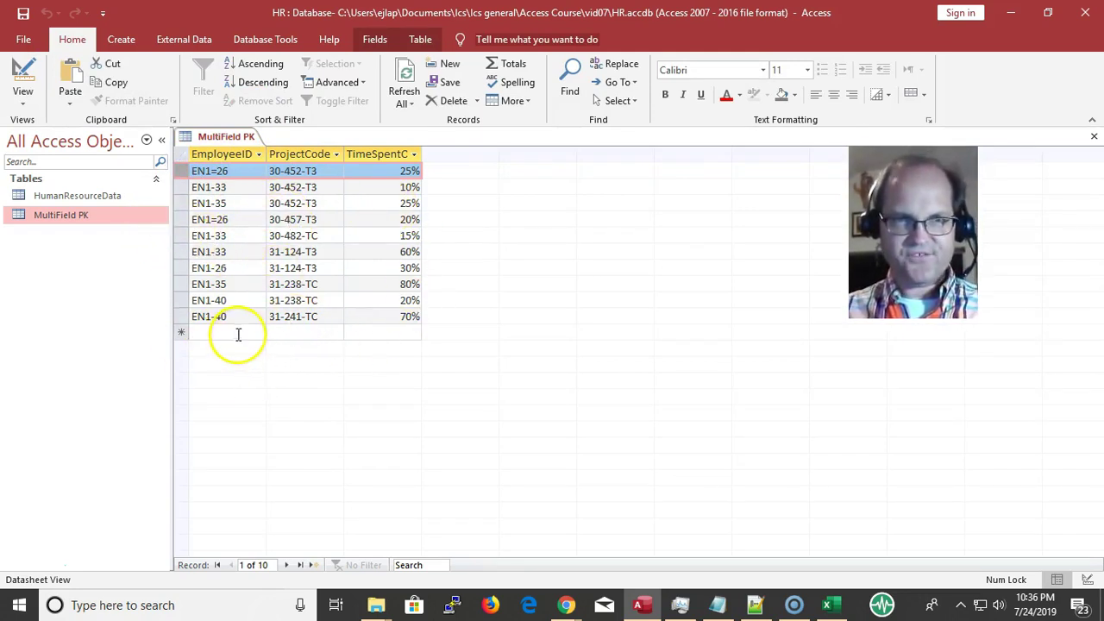
left_click(181, 335)
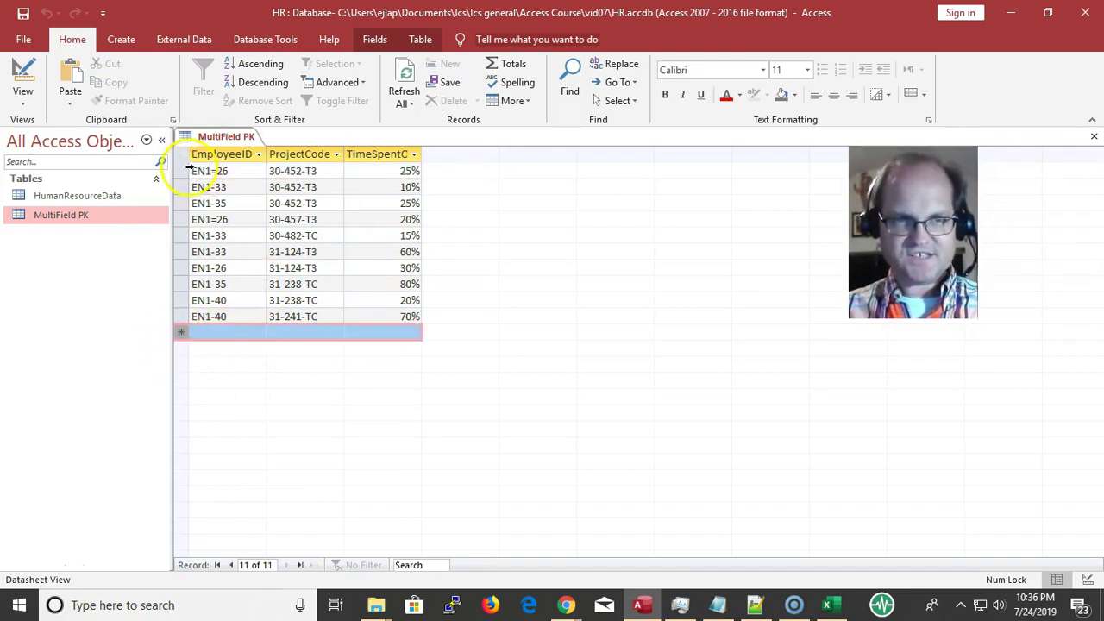
left_click(183, 170)
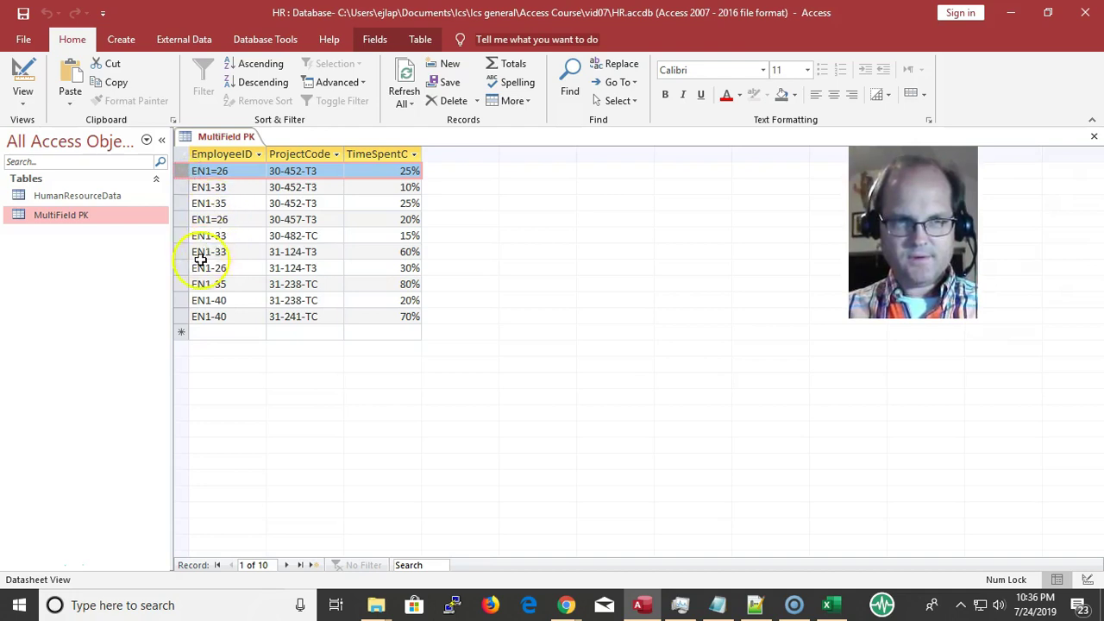
left_click(181, 332)
type("EN1-26\t30-452-T3\t25%")
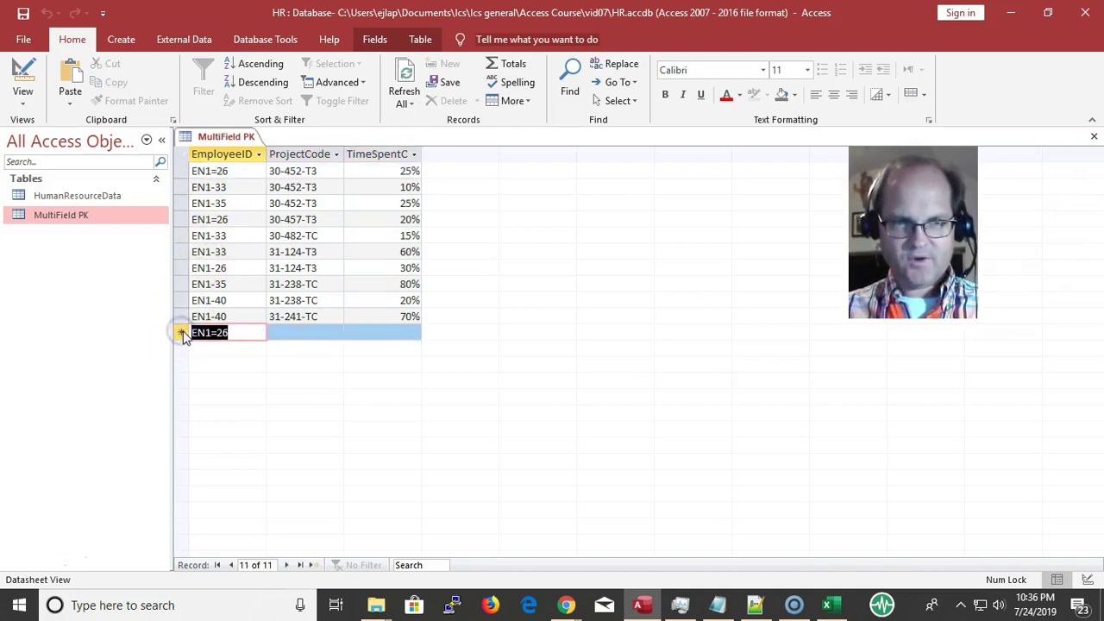
key("Down")
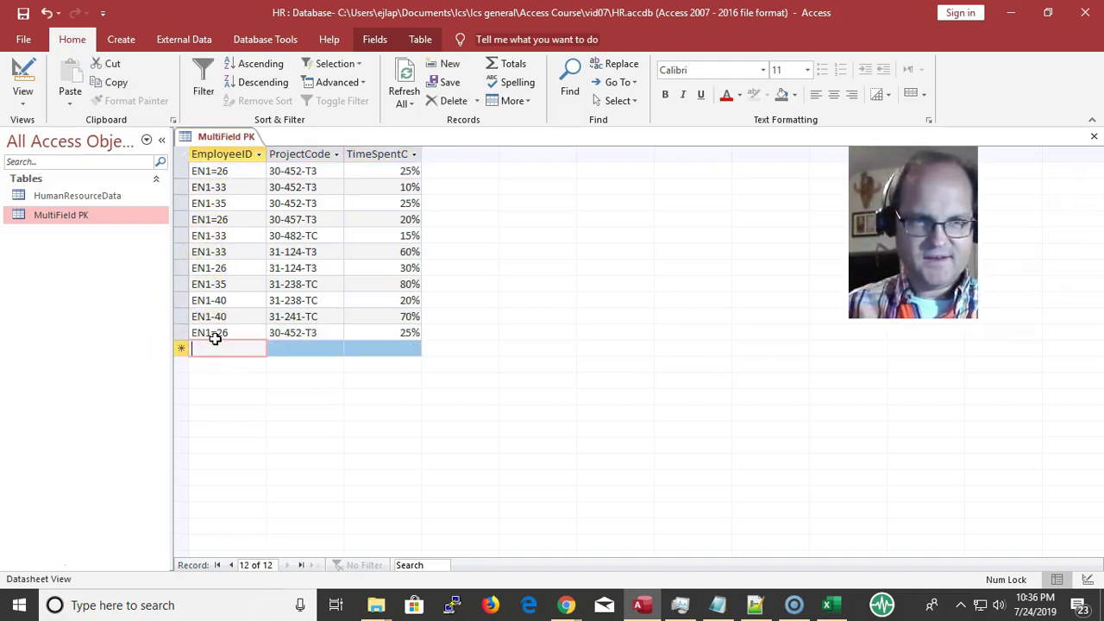
Delete the duplicate record from the end of the MultiField PK table.
left_click(215, 338)
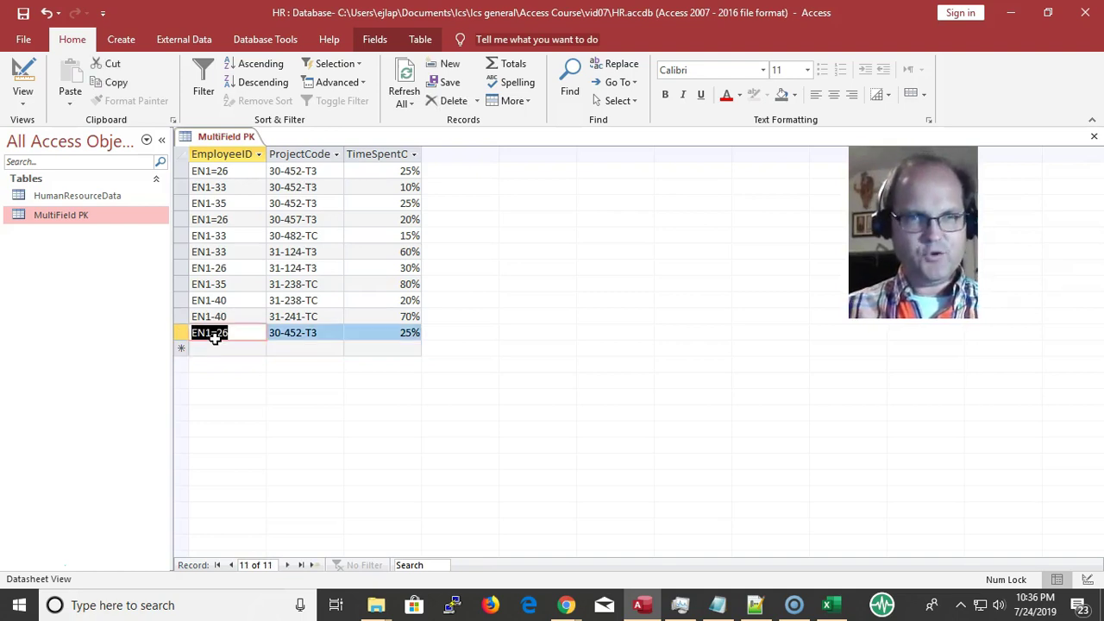
right_click(293, 300)
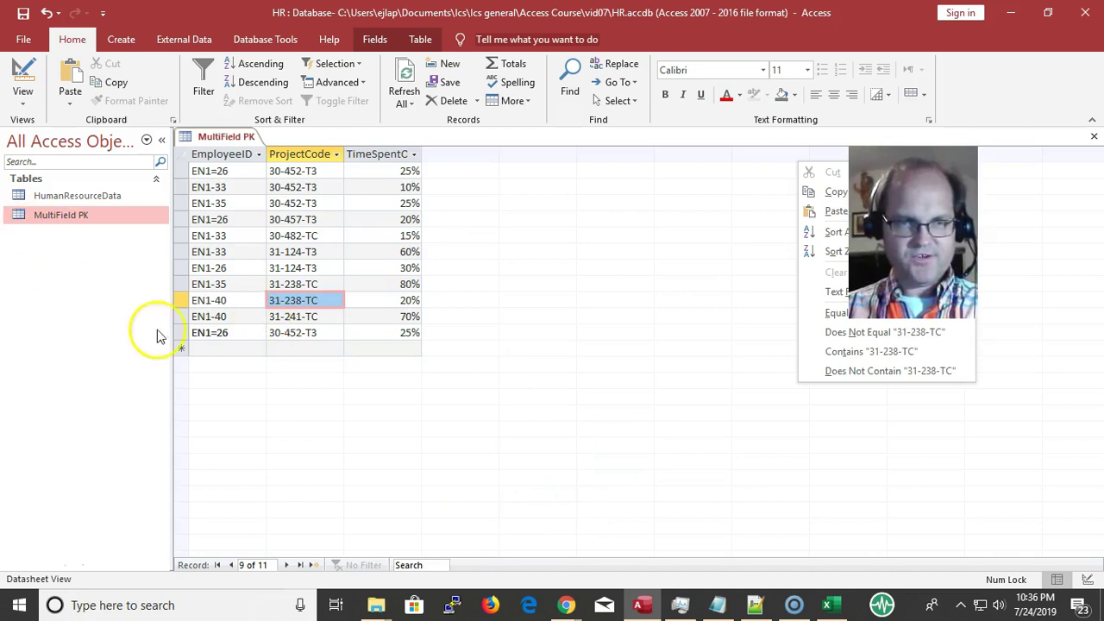
left_click(181, 333)
left_click(181, 333)
key("Delete")
key("Return")
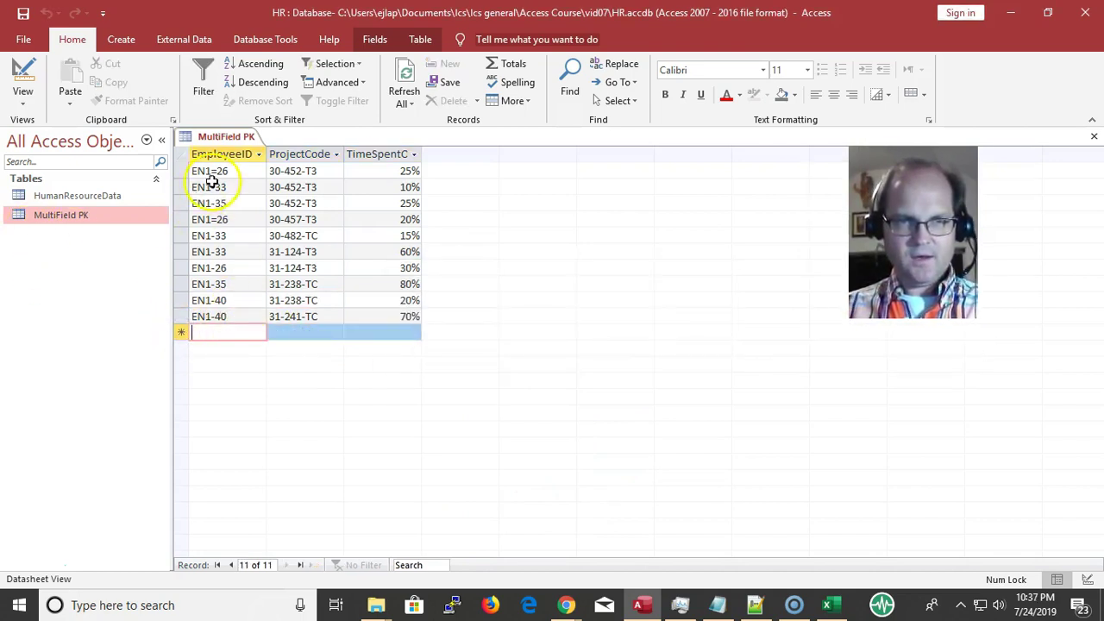
Correct the EmployeeID of the first record to EN1-26.
left_click(216, 170)
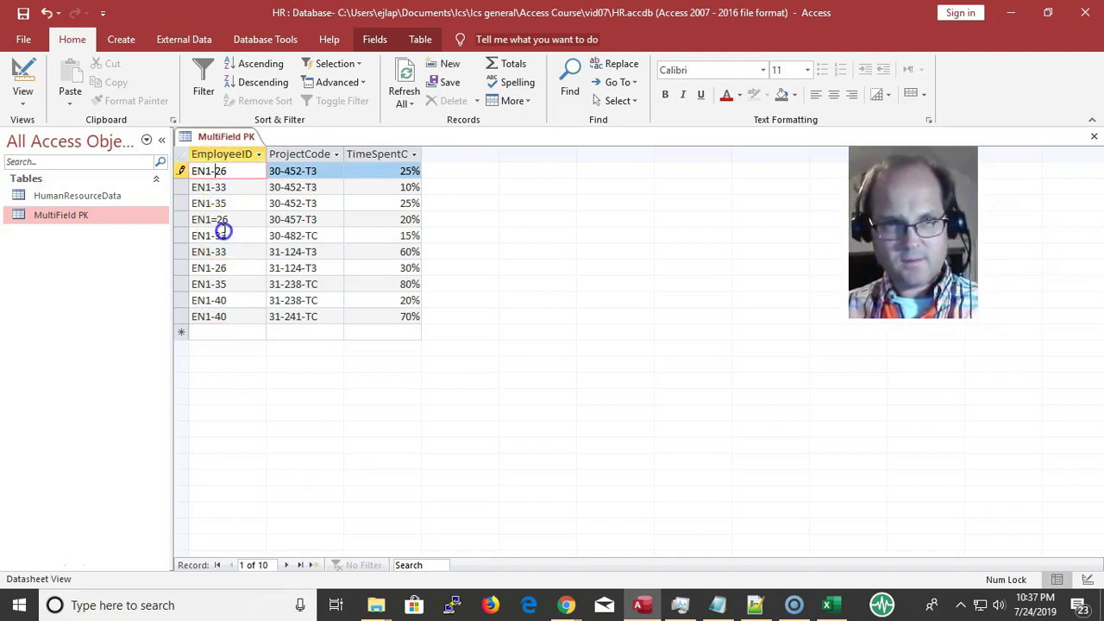
left_click(222, 232)
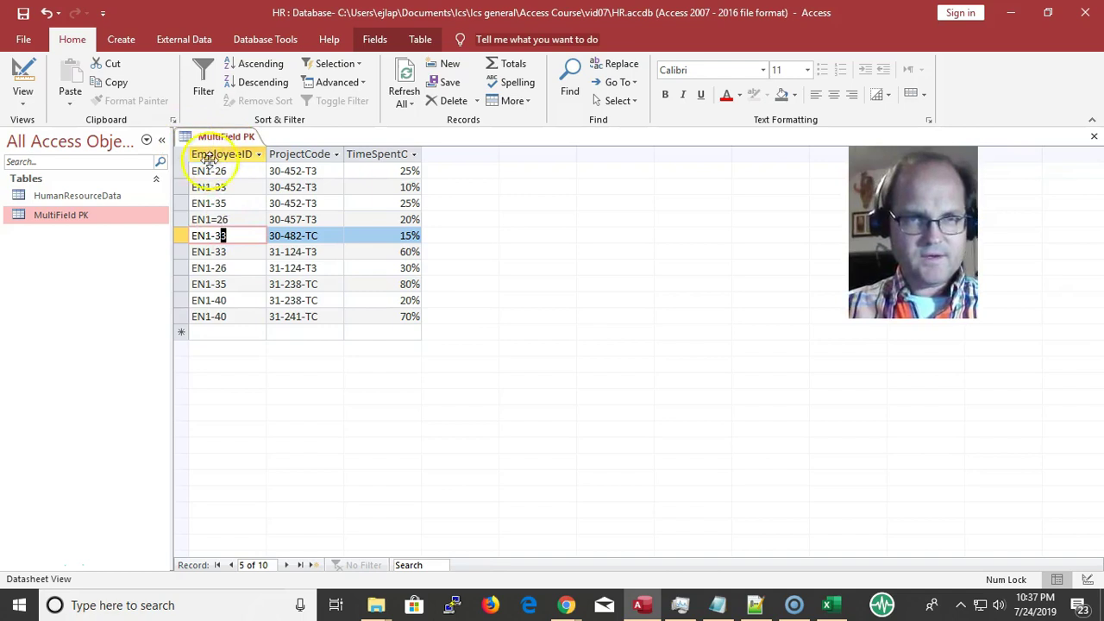
left_click(223, 170)
Highlight the EmployeeID and ProjectCode columns in turn, and widen the TimeSpentOnProject column to fit its heading.
left_click(226, 155)
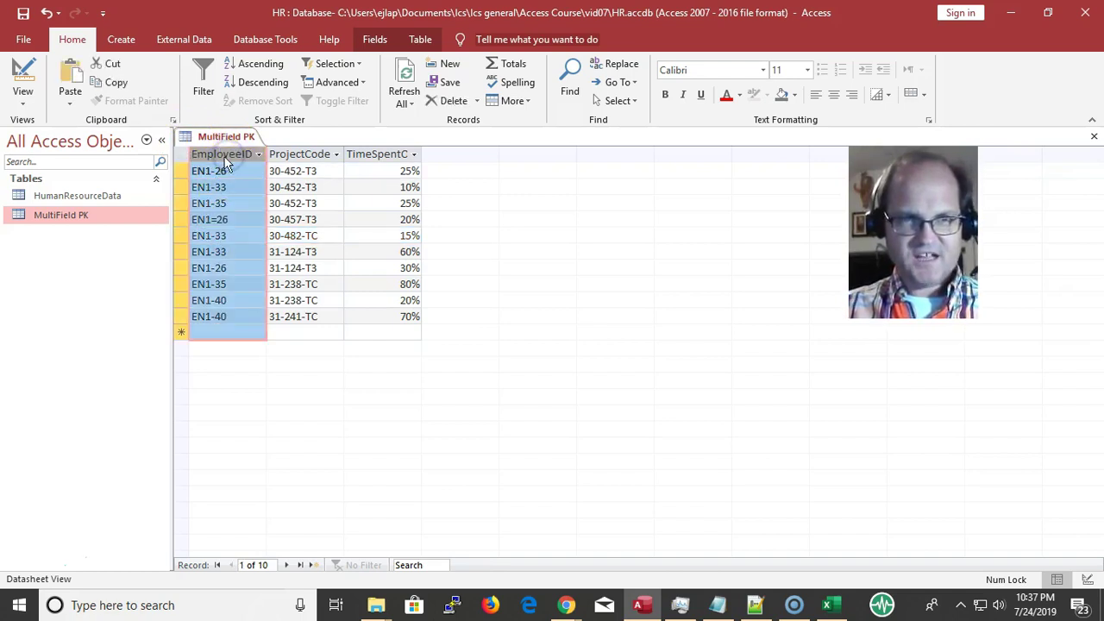
left_click(296, 158)
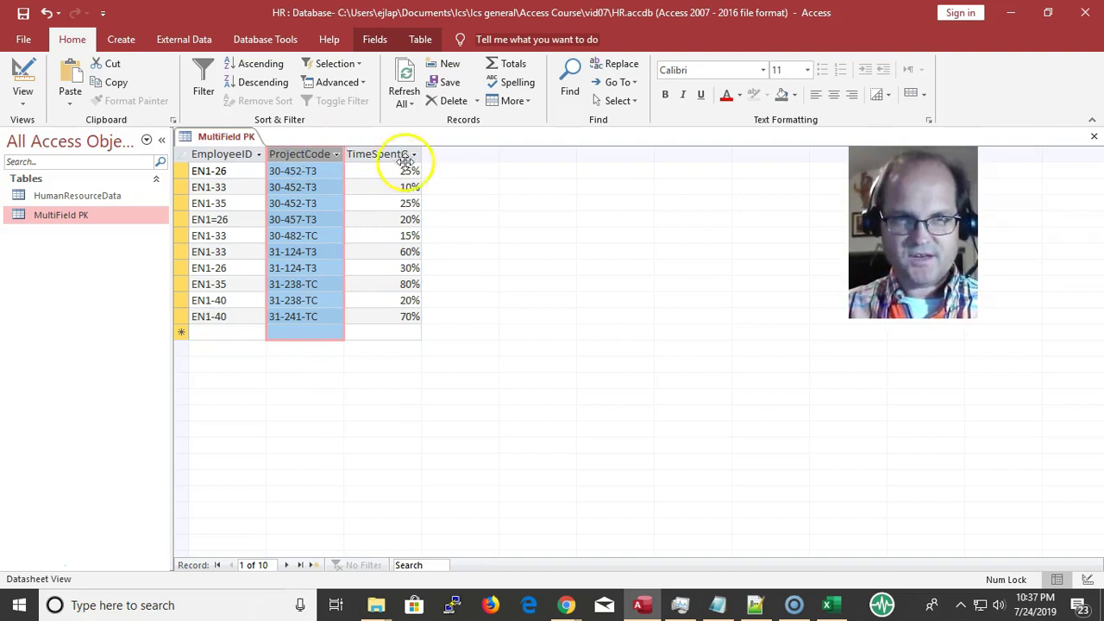
left_click_drag(422, 149, 421, 148)
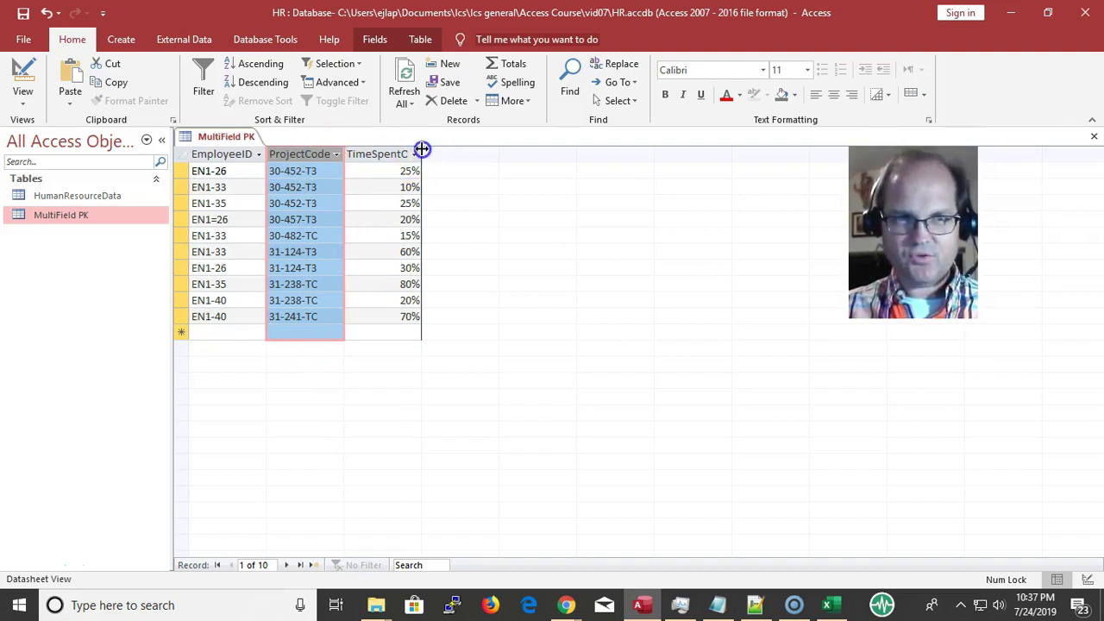
double_click(421, 148)
Switch the MultiField PK table to Design View and select the EmployeeID and ProjectCode fields together.
left_click(235, 173)
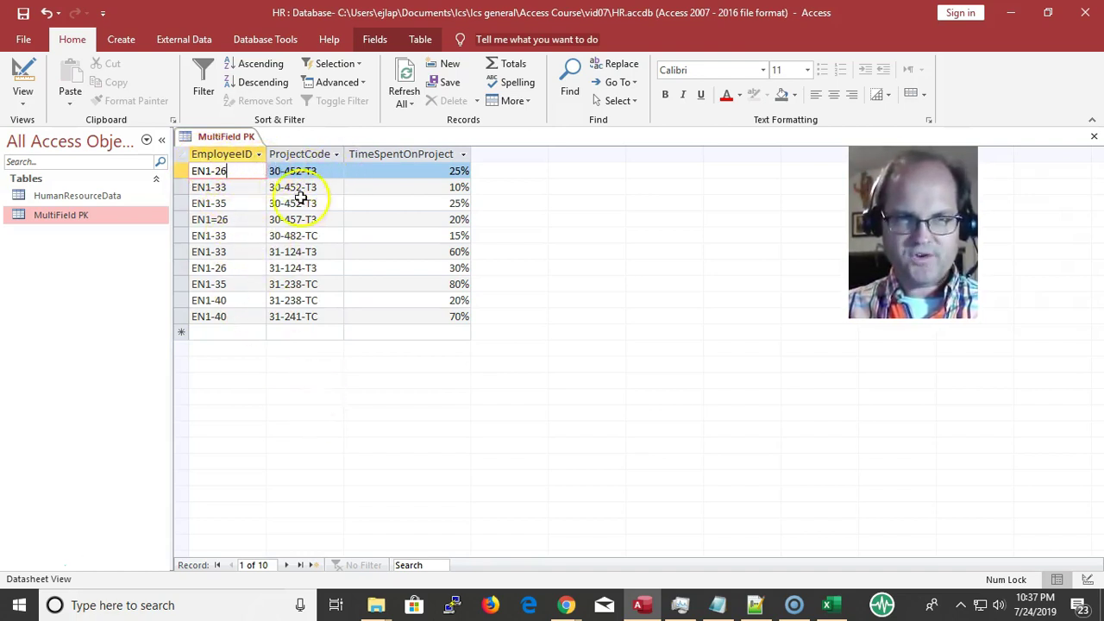
left_click(183, 170)
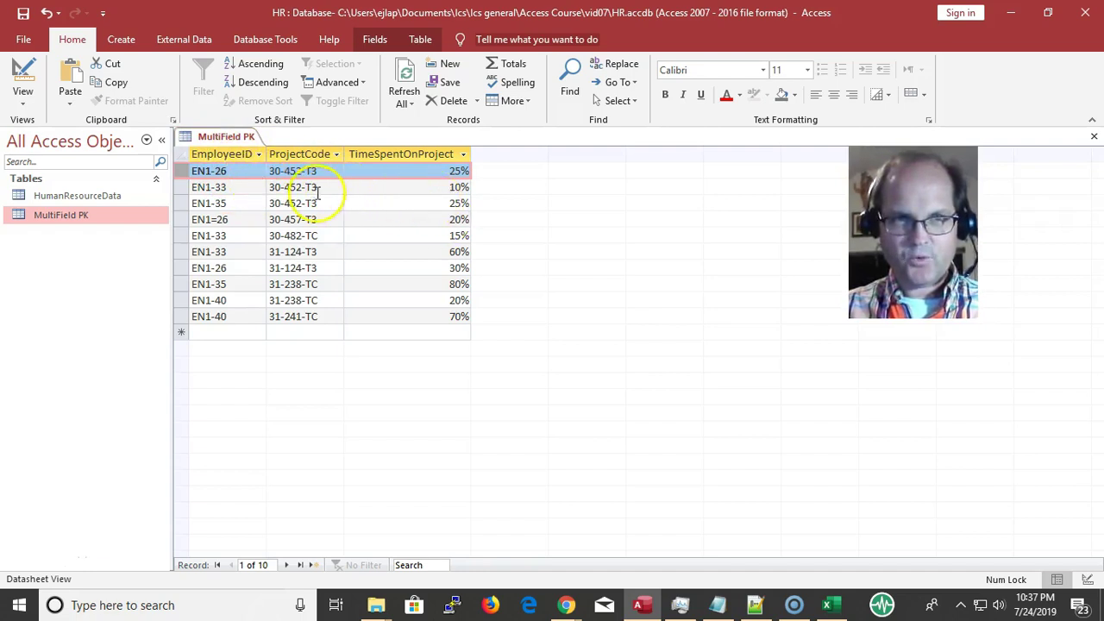
left_click(24, 74)
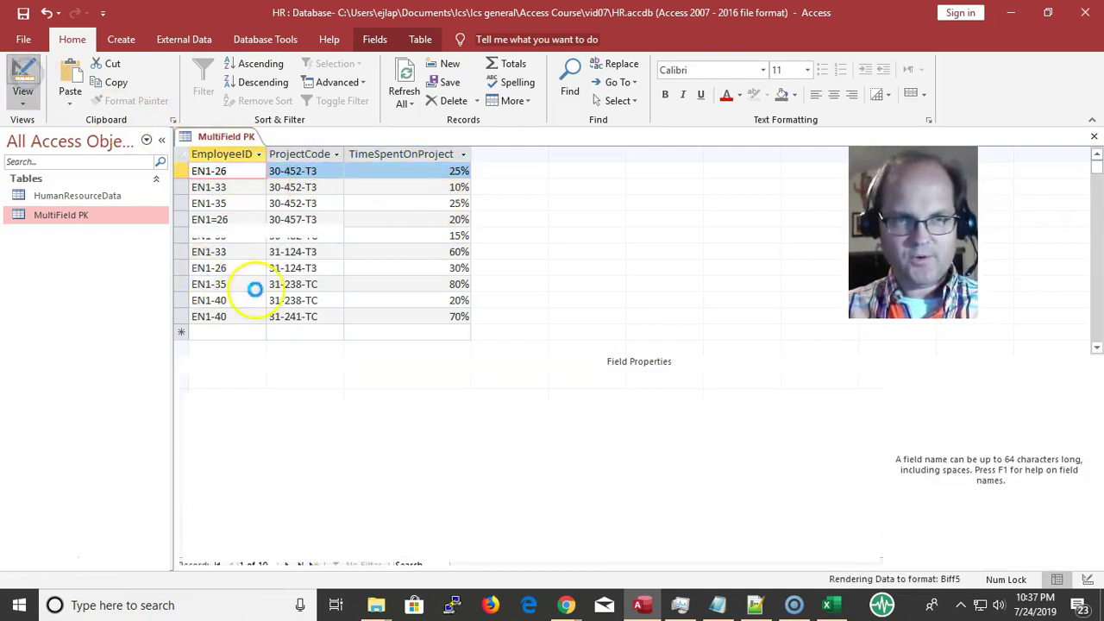
left_click_drag(179, 169, 178, 184)
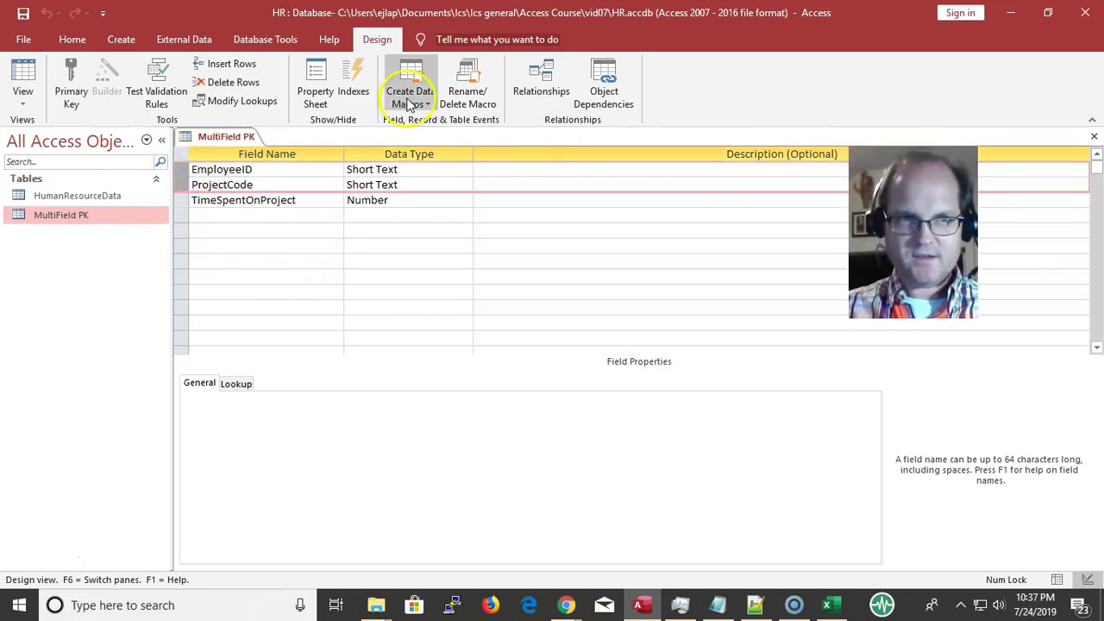
Clear the index names Employee ID and Project Code from the table's index definitions.
left_click(355, 79)
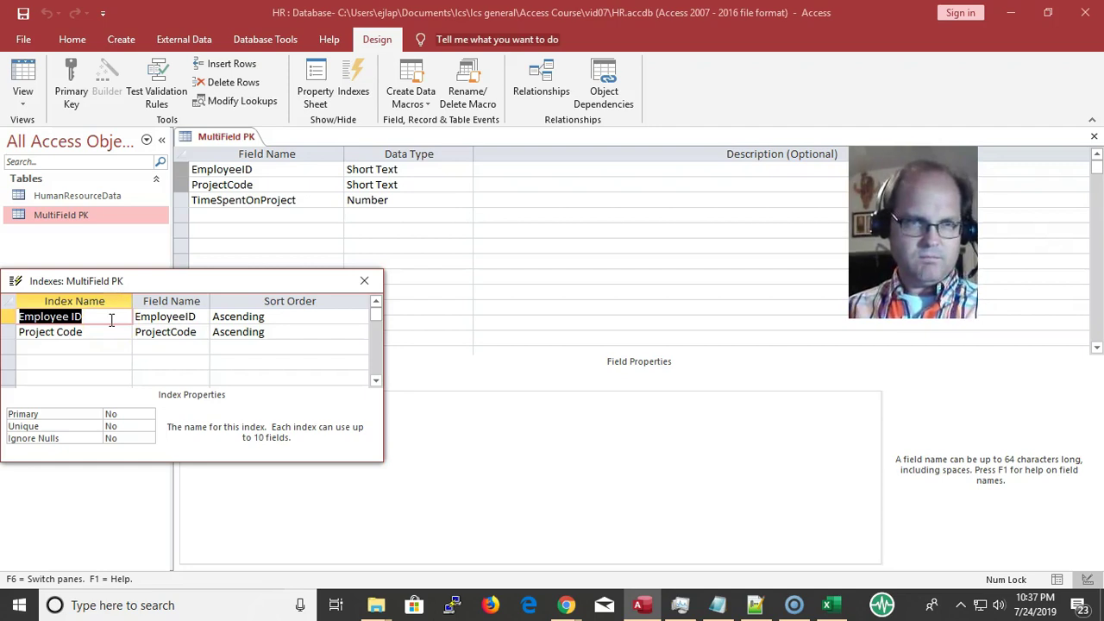
key("Delete")
key("Down")
key("Delete")
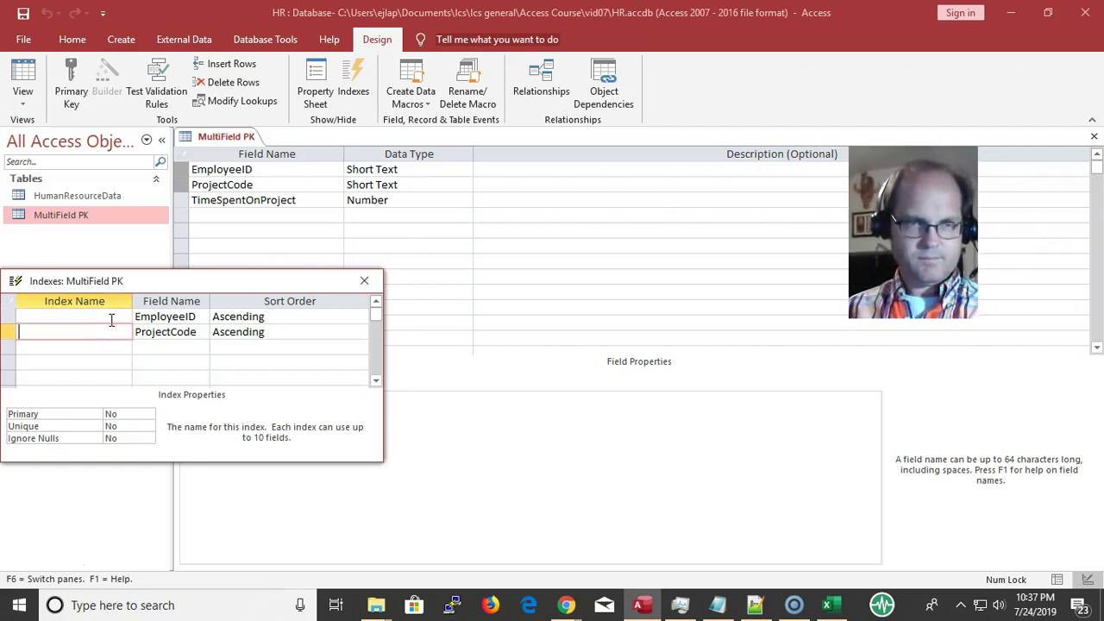
key("Up")
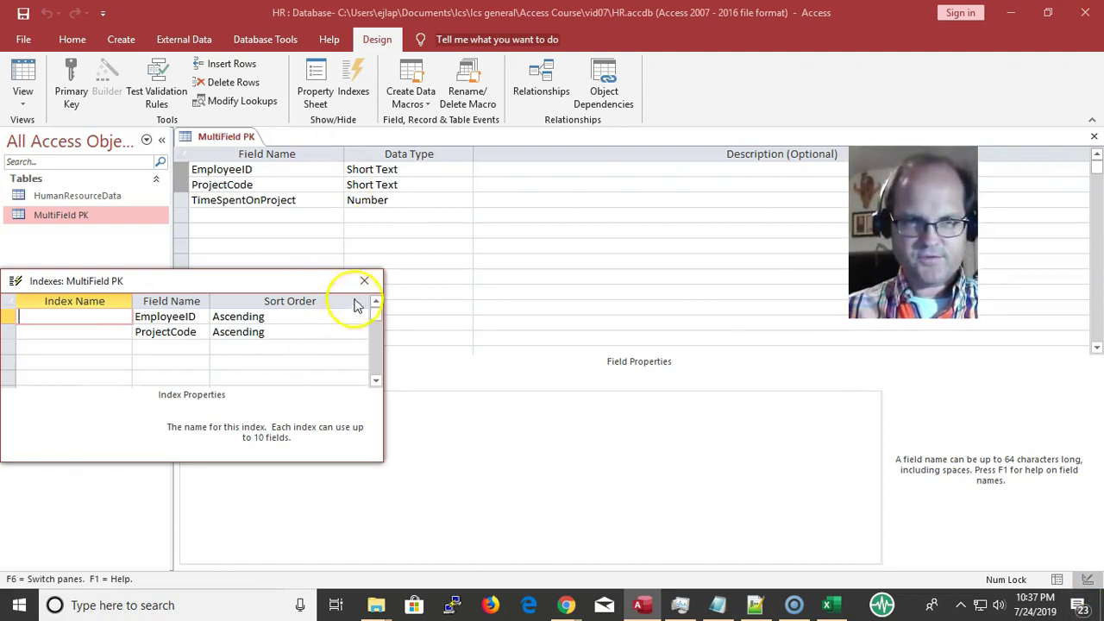
left_click(362, 284)
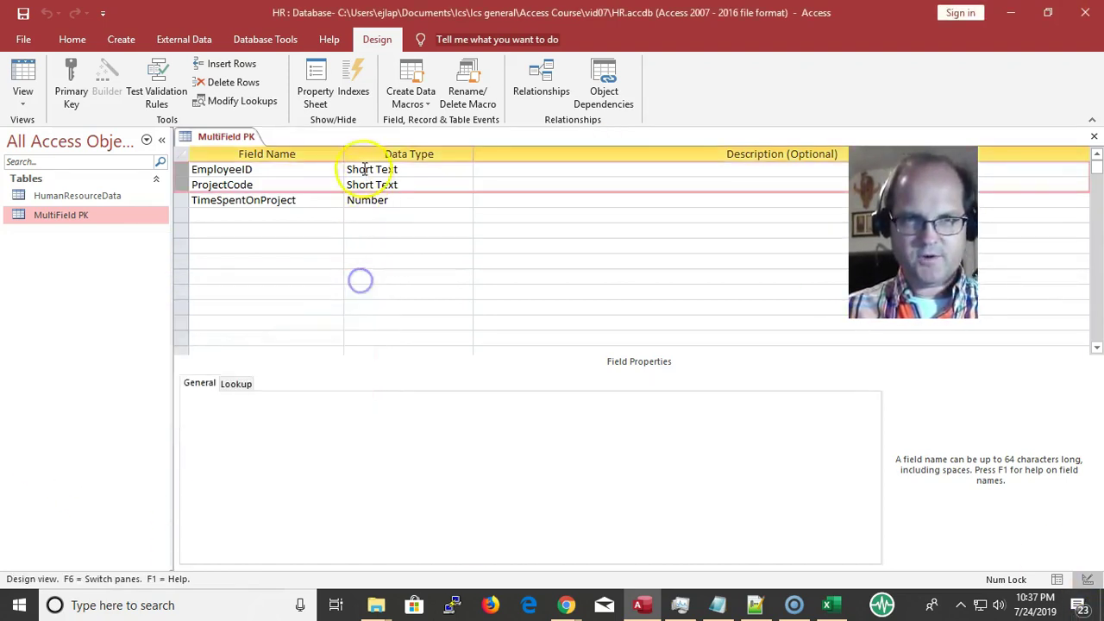
Name the index covering EmployeeID and ProjectCode idxUniqueEP and close the index definitions.
left_click(353, 77)
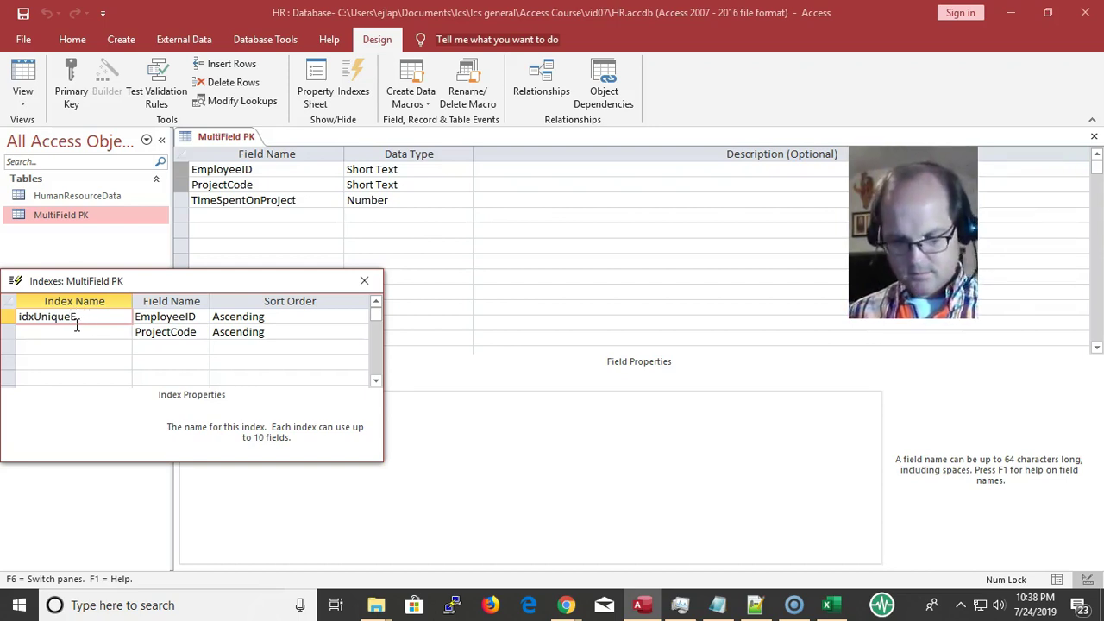
key("Down")
key("Down")
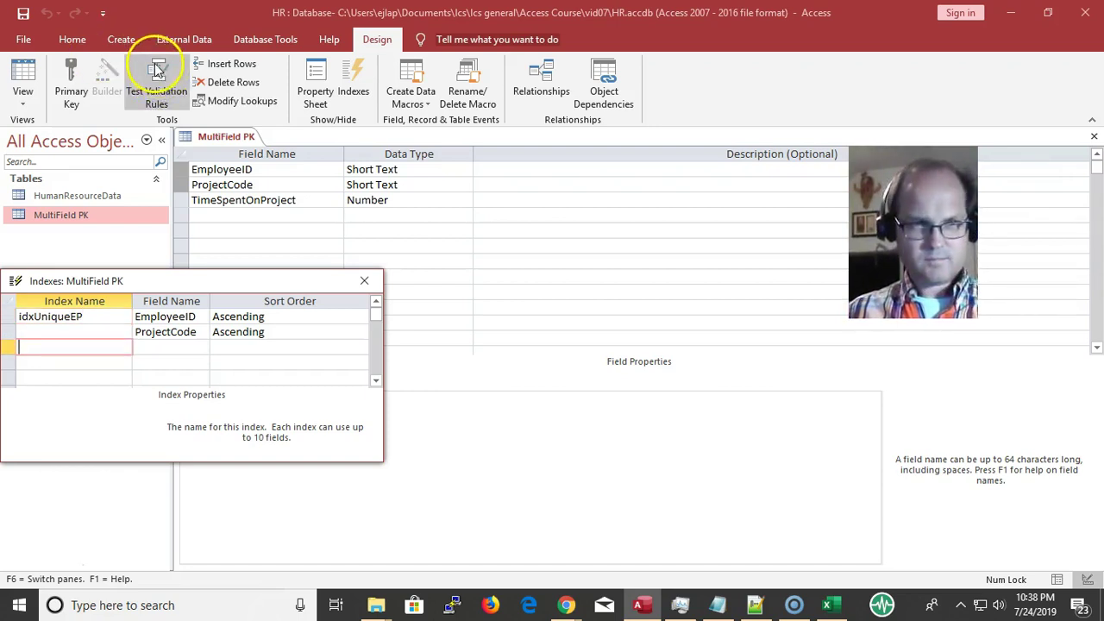
left_click(364, 281)
left_click(276, 245)
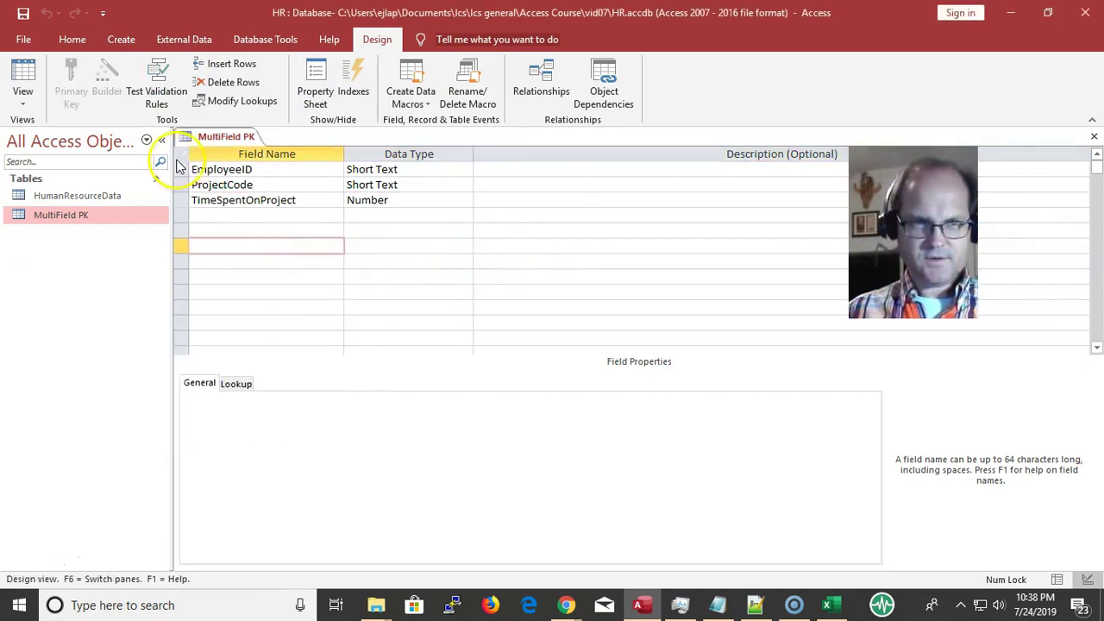
Set EmployeeID and ProjectCode together as the primary key, and save the table while returning to Datasheet View.
left_click_drag(183, 169, 184, 200)
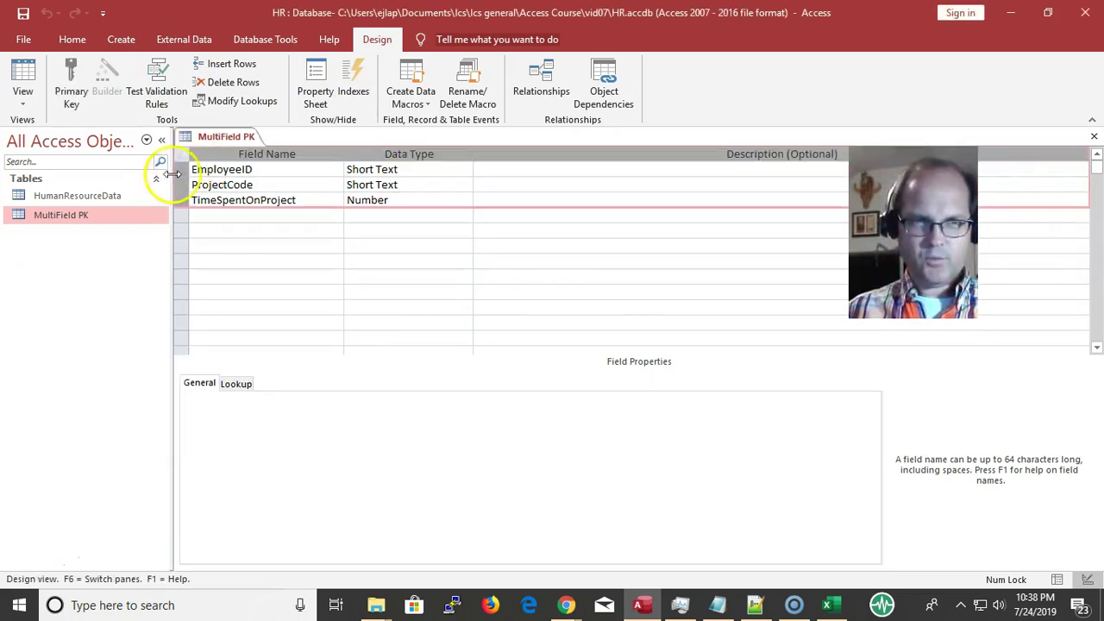
left_click(229, 200)
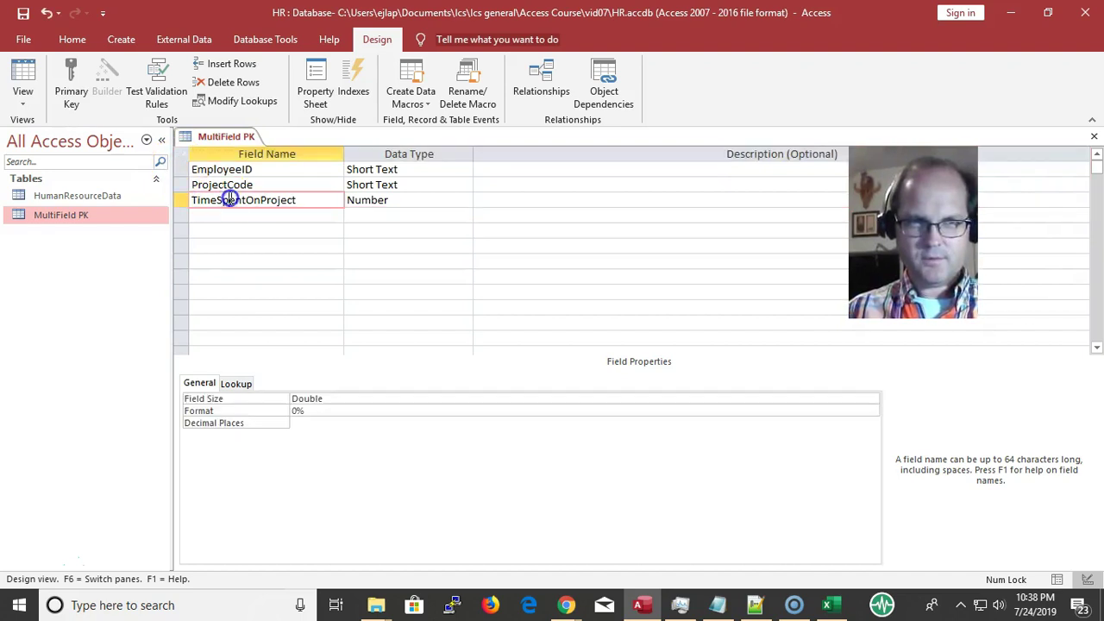
left_click_drag(182, 169, 182, 184)
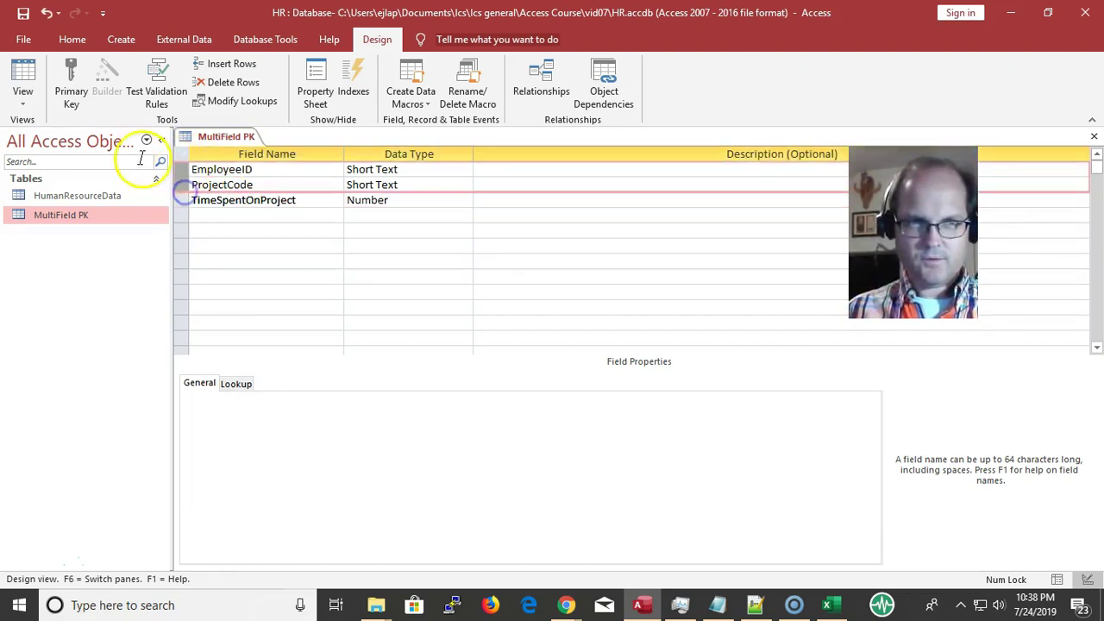
left_click(72, 87)
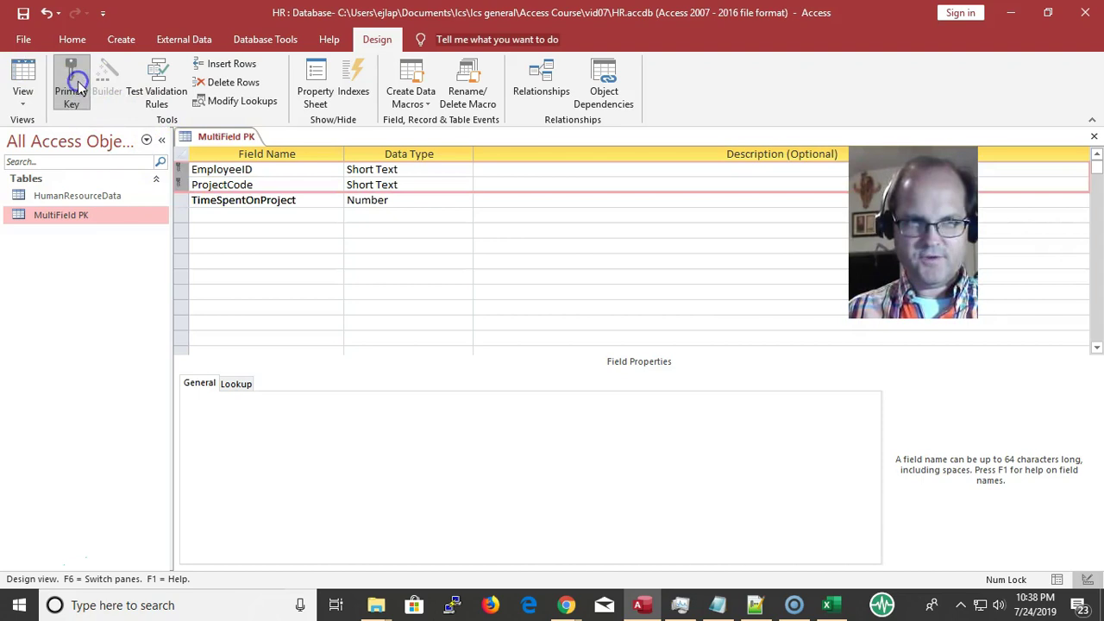
left_click(230, 229)
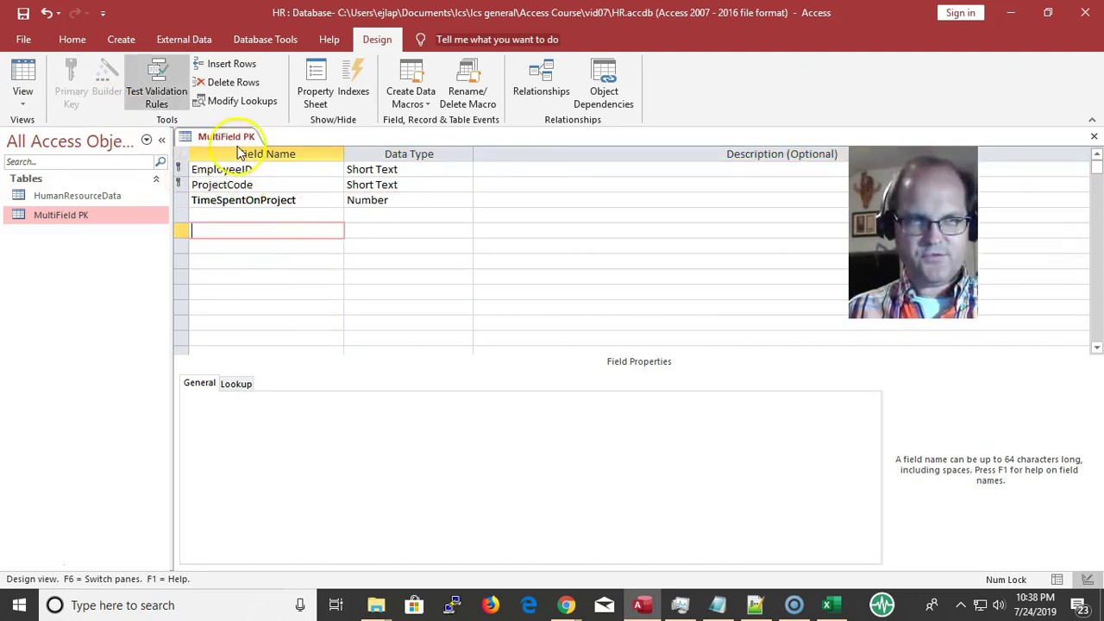
left_click(23, 82)
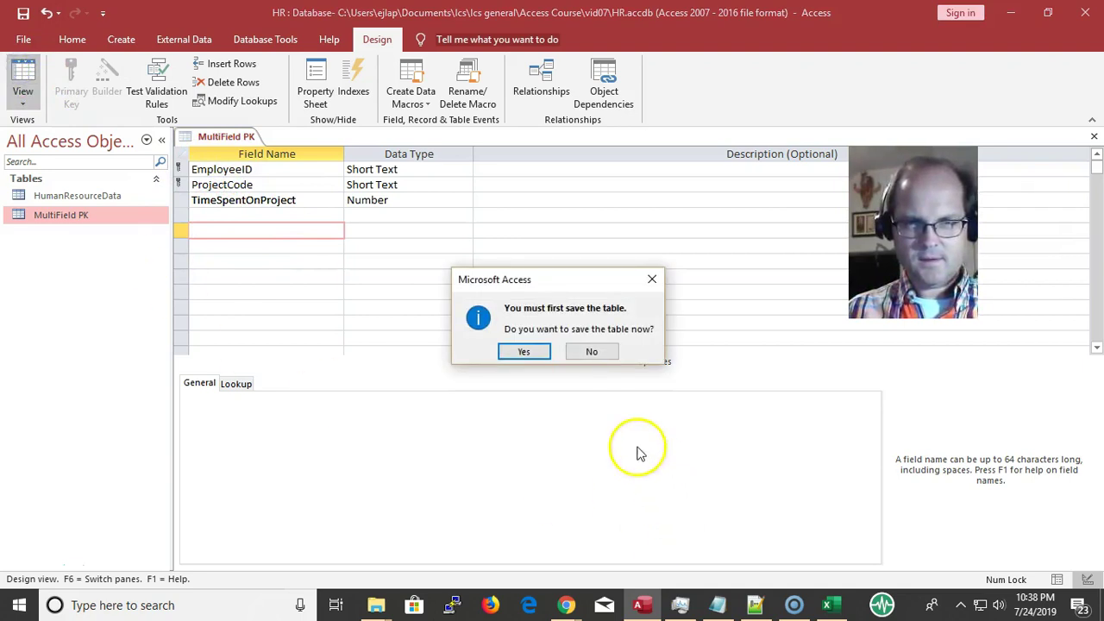
left_click(523, 351)
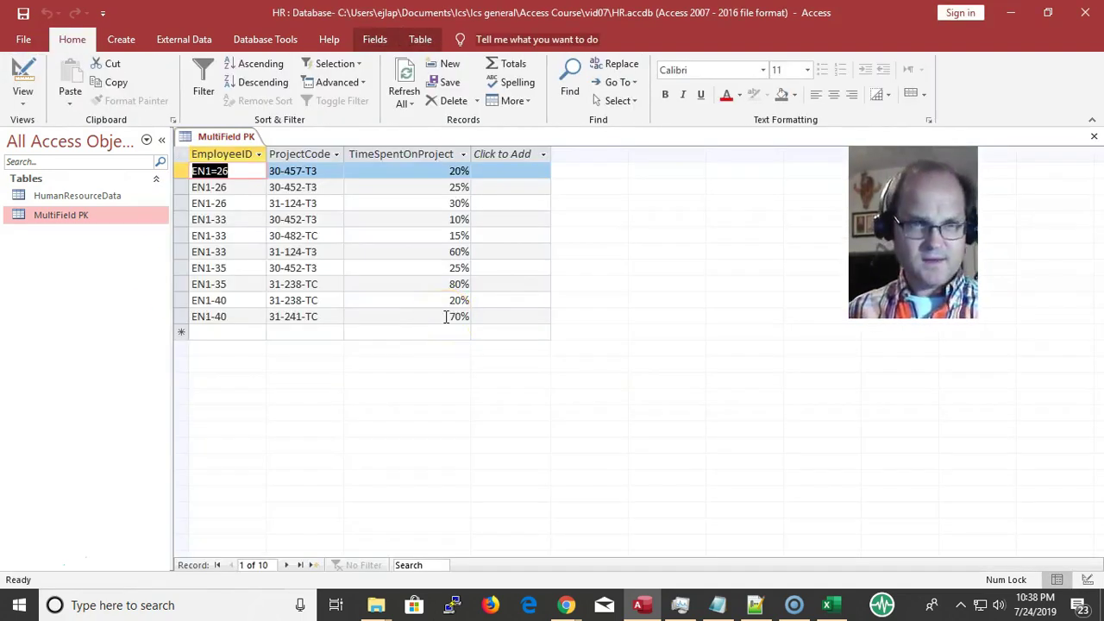
Correct the EmployeeID of the first record, for project 30-457-T3, to EN1-26.
key("F2")
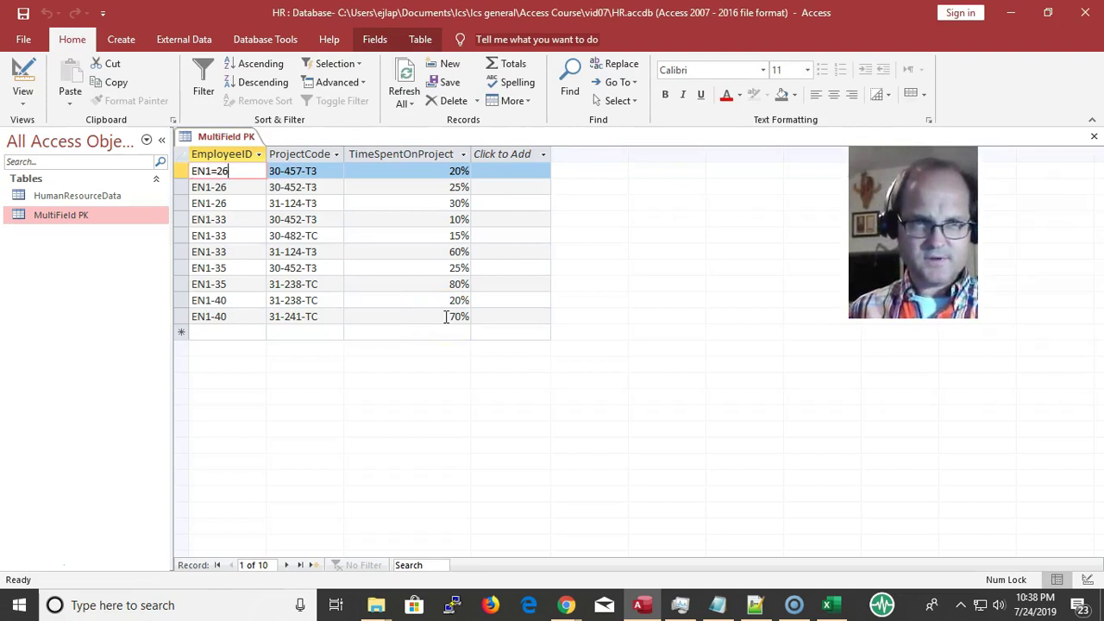
key("Left")
key("Left")
key("BackSpace")
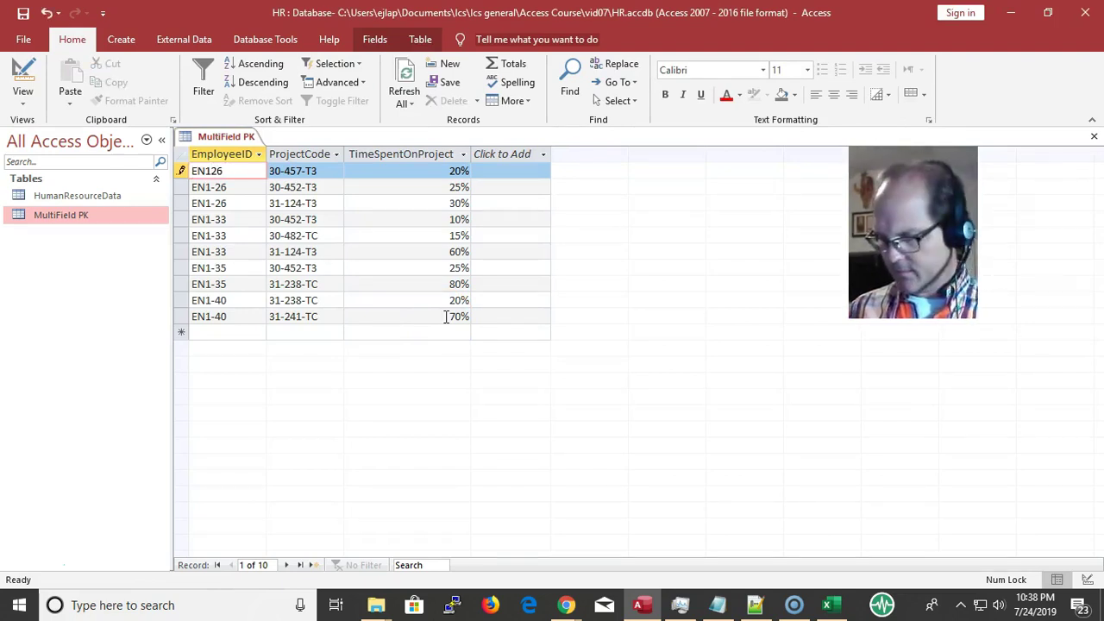
key("Down")
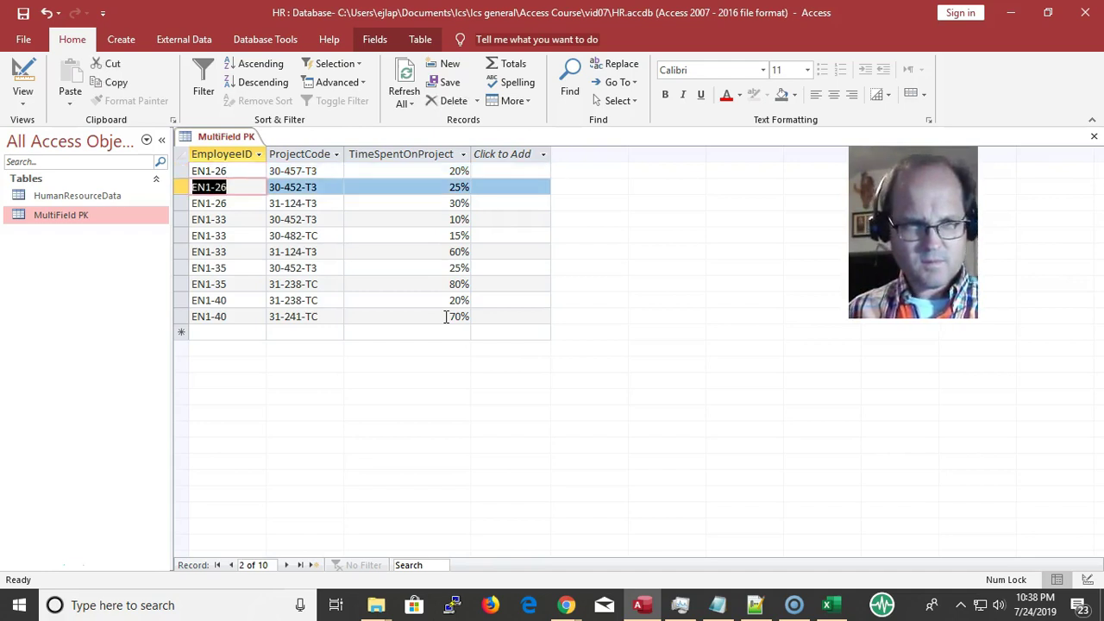
Start a new record at the end of the table with EmployeeID EN1-26 and try to save it without a ProjectCode.
key("Down")
key("Down")
key("Up")
key("Up")
key("Up")
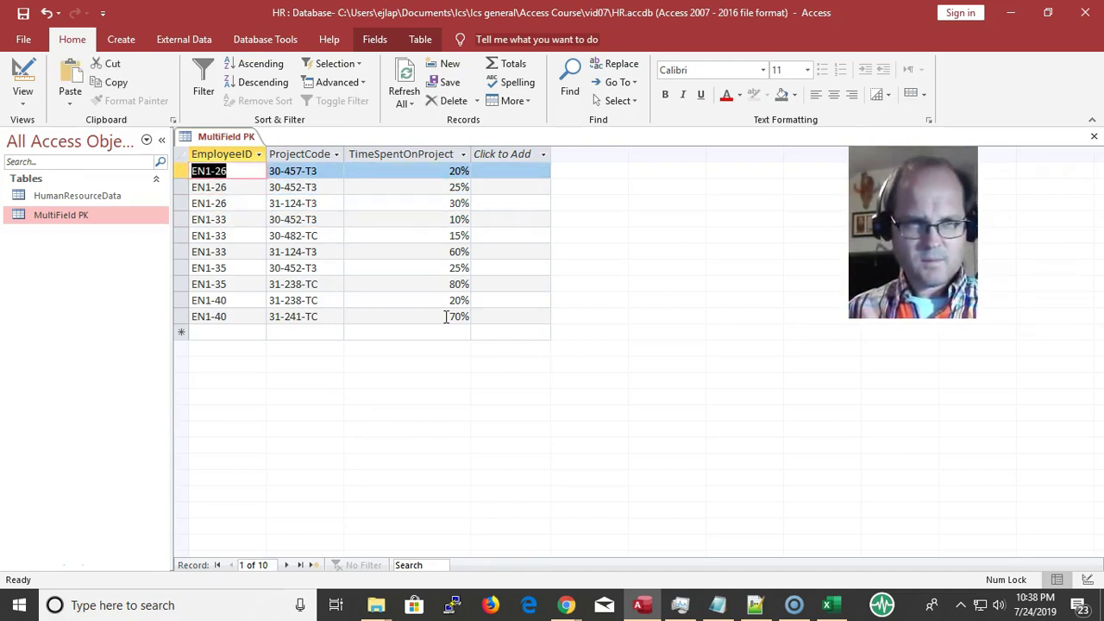
key("Down")
key("Down")
key("Down")
key("Down")
key("Down")
key("Down")
key("Down")
key("Down")
key("Down")
key("Down")
type("EN1-26")
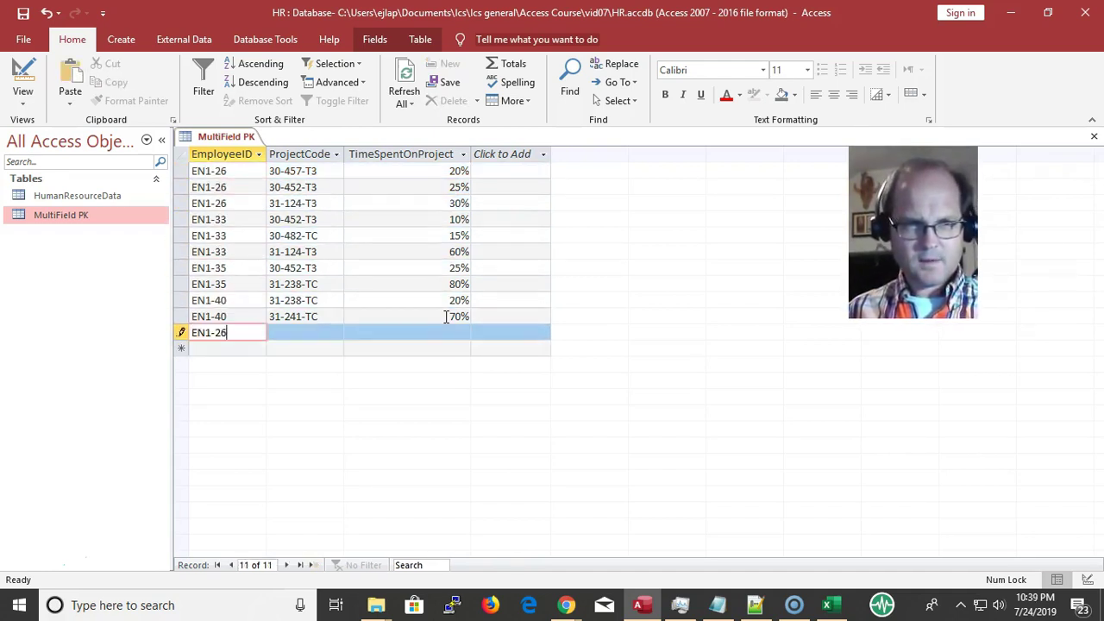
key("Down")
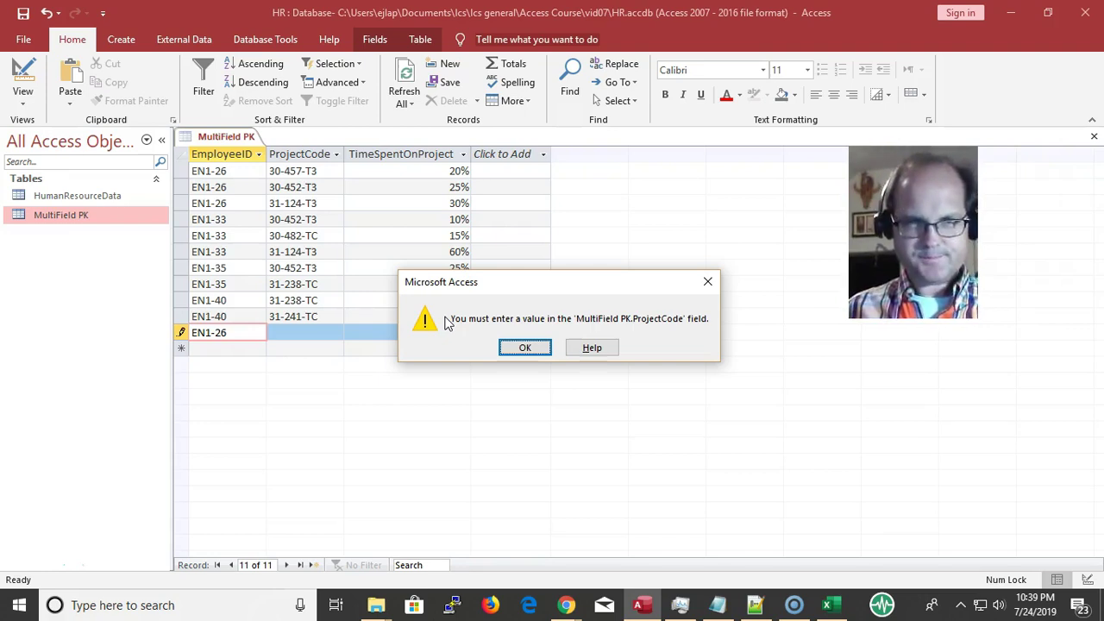
key("Return")
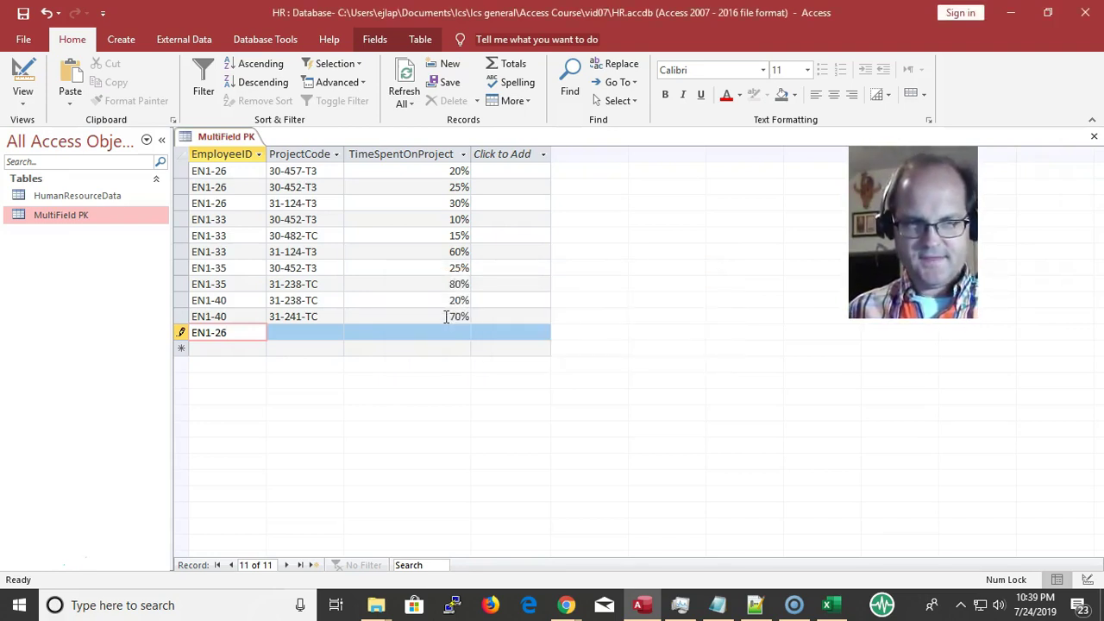
Complete the new EN1-26 record with ProjectCode 31 and a TimeSpentOnProject of .32.
key("Tab")
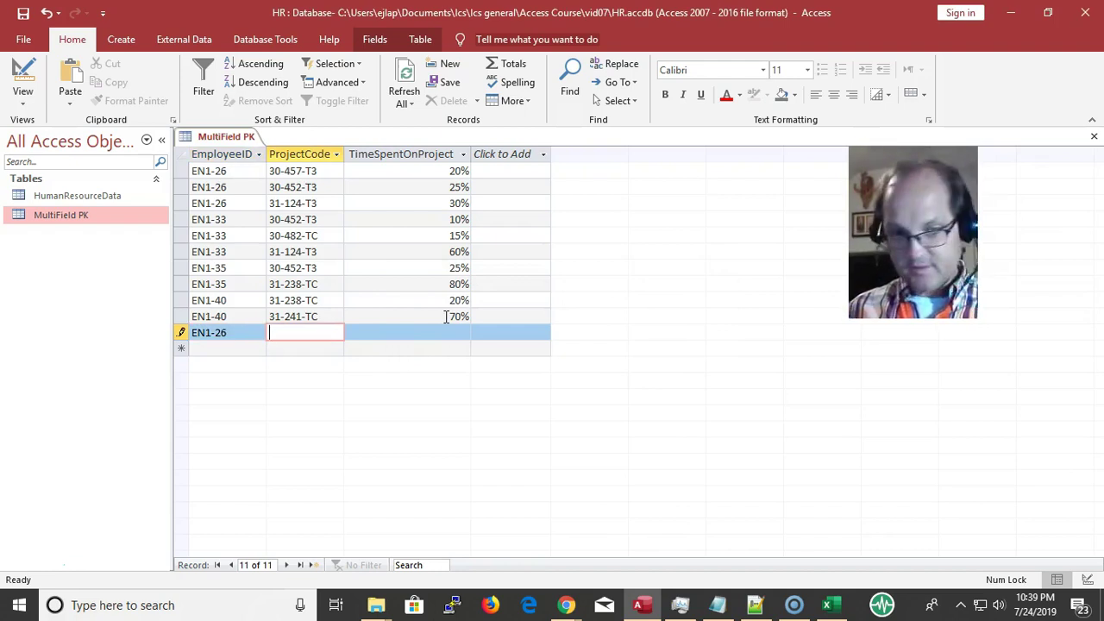
type("31")
key("Down")
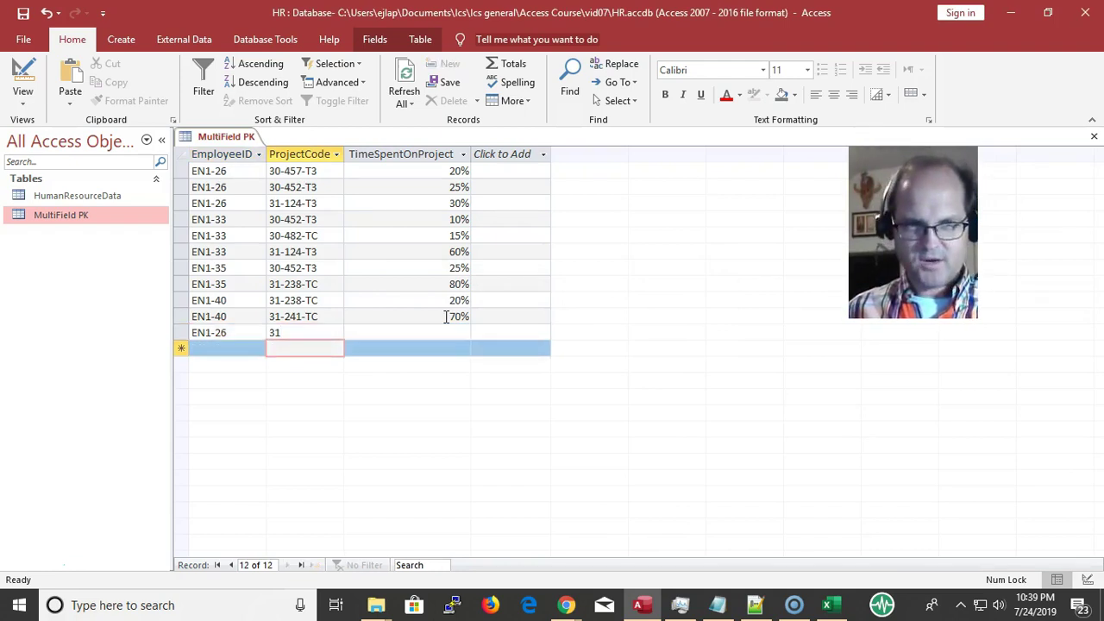
key("Up")
key("Tab")
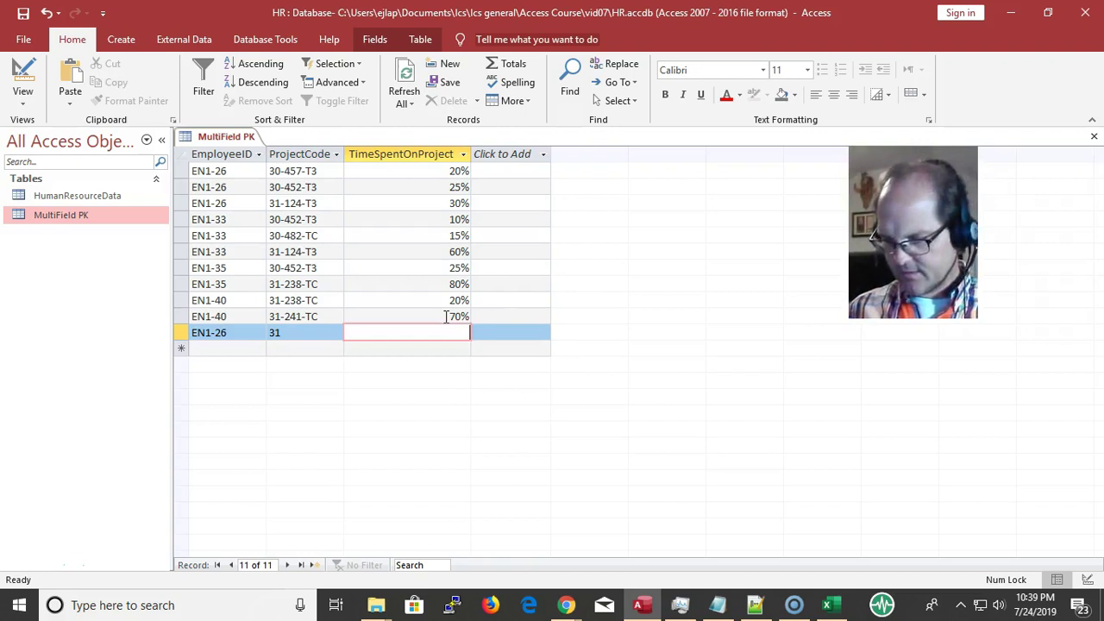
key("Tab")
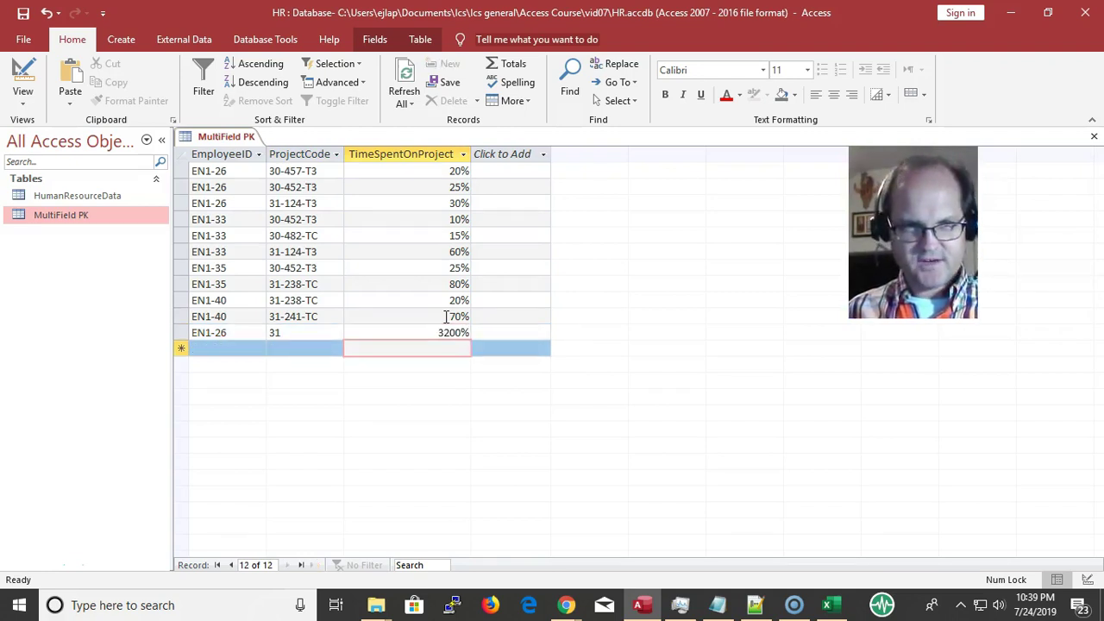
key("shift+Tab")
type(".3")
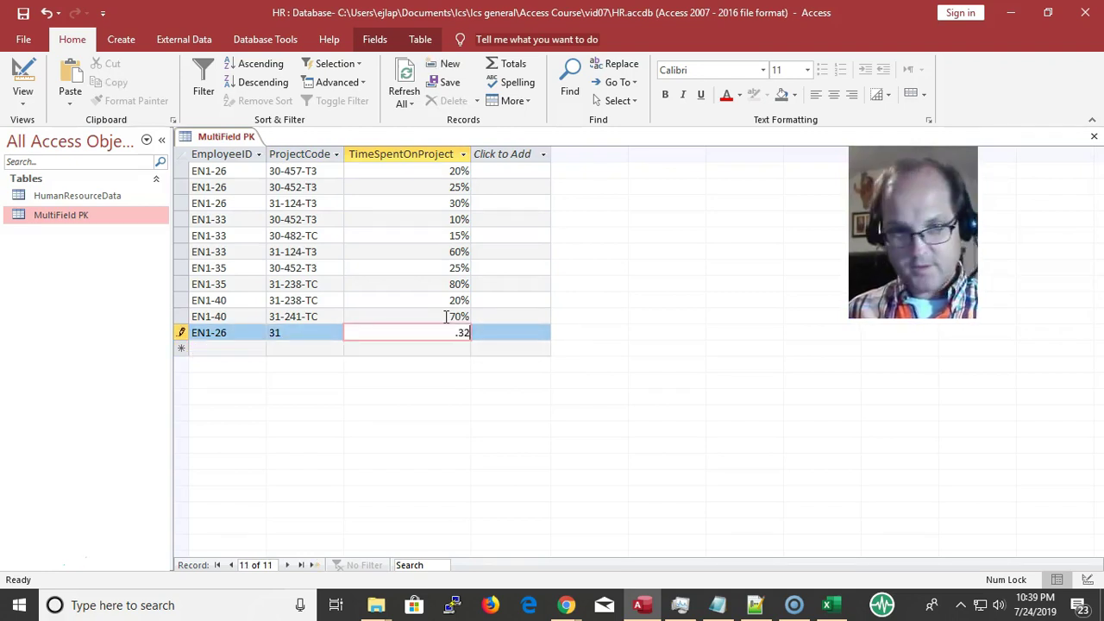
key("Down")
key("Up")
Try to duplicate the last record's EmployeeID and ProjectCode, EN1-26 and 31, in a new record below it.
key("Left")
key("Left")
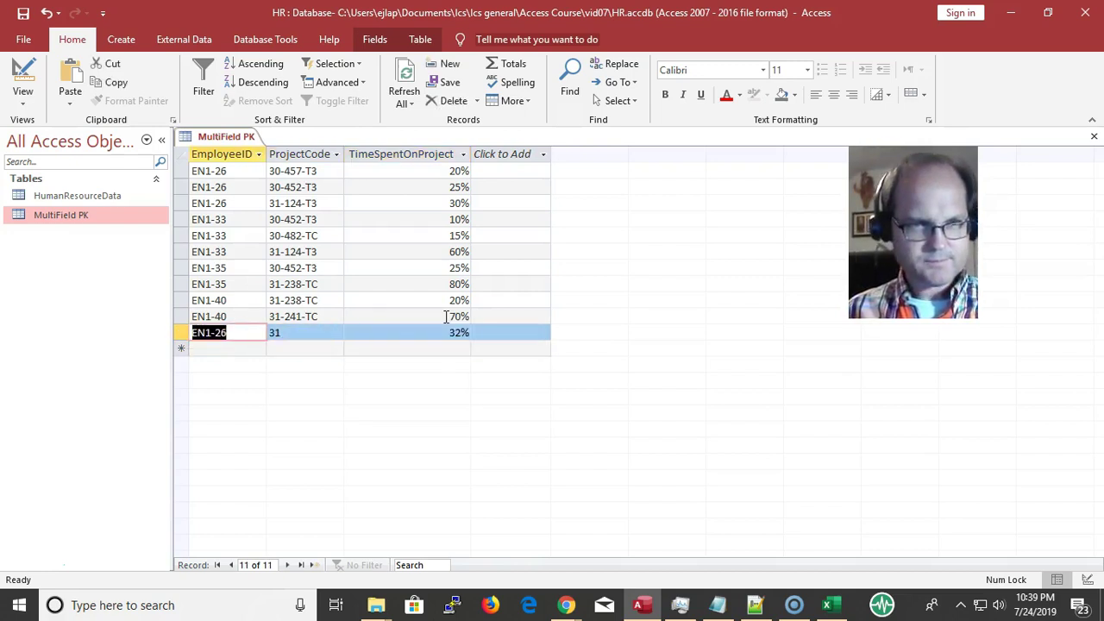
key("Right")
key("Left")
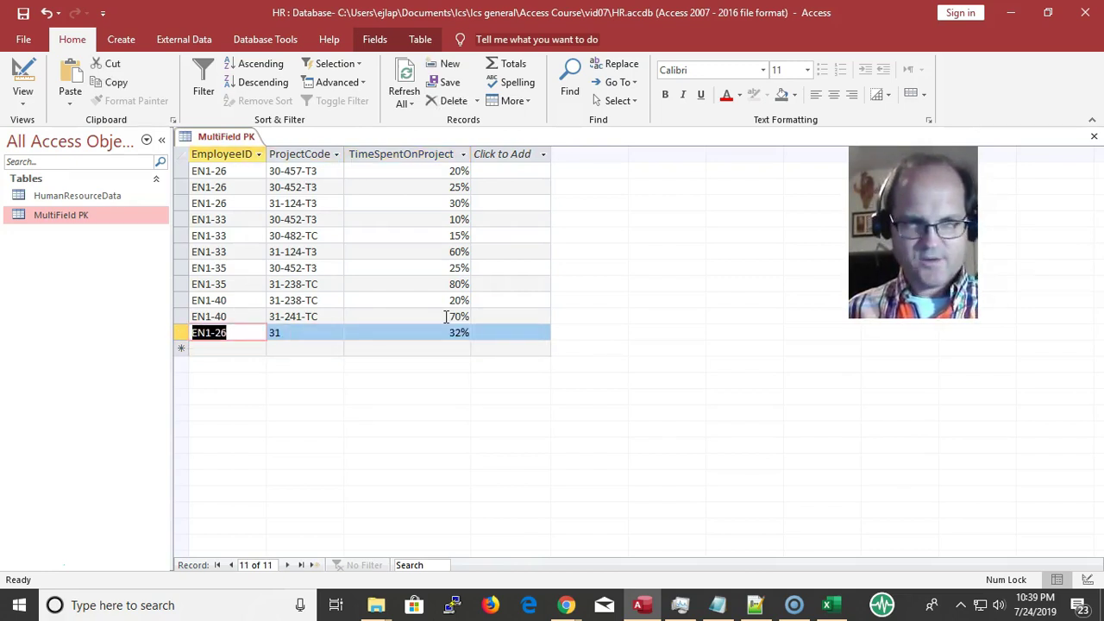
key("Right")
key("Left")
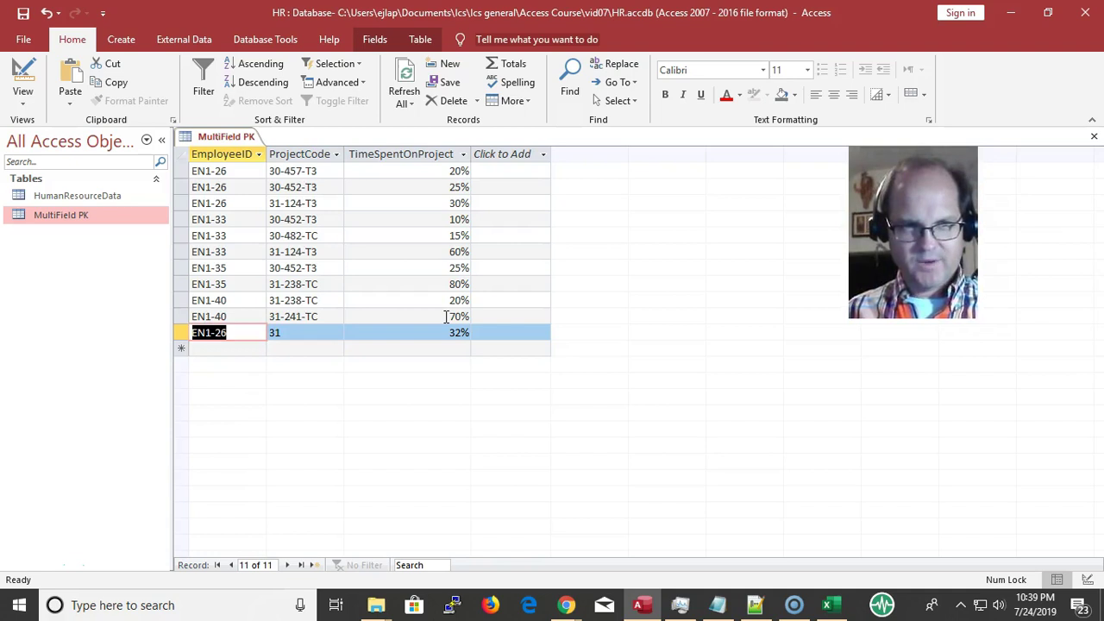
key("shift+Right")
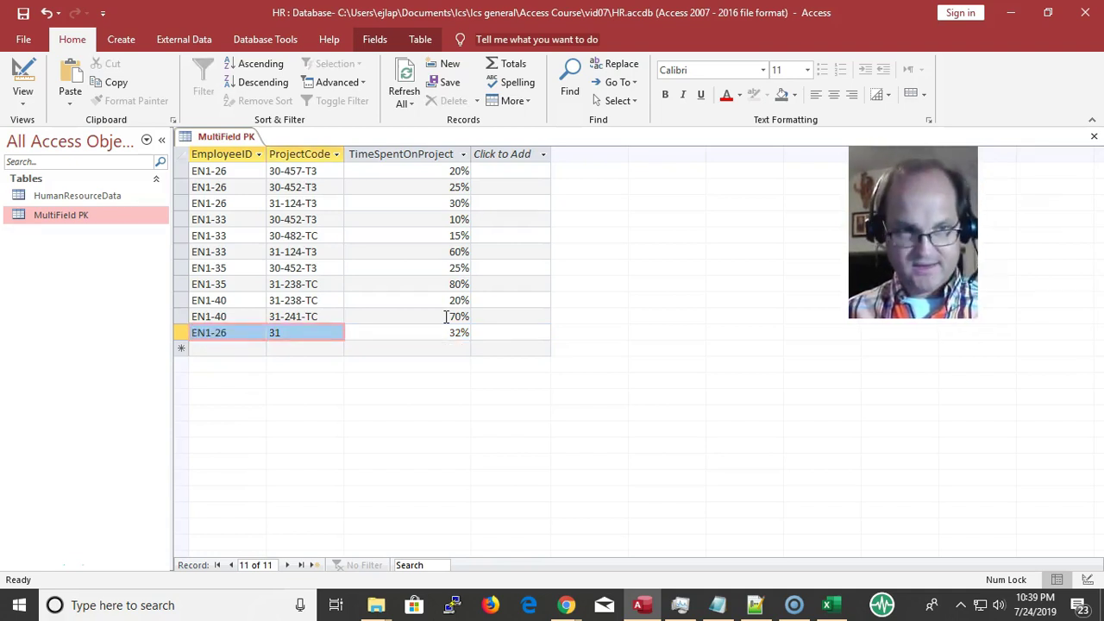
key("ctrl+c")
key("Down")
key("ctrl+v")
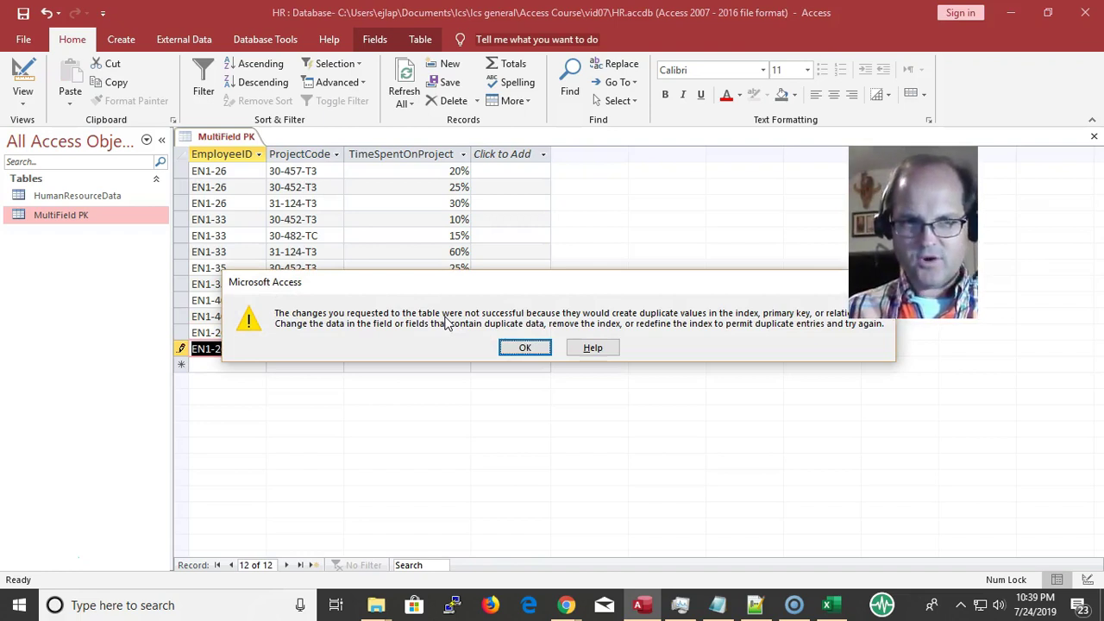
Dismiss the duplicate-value warning and discard the unsaved duplicate record at the end of the table.
left_click(523, 347)
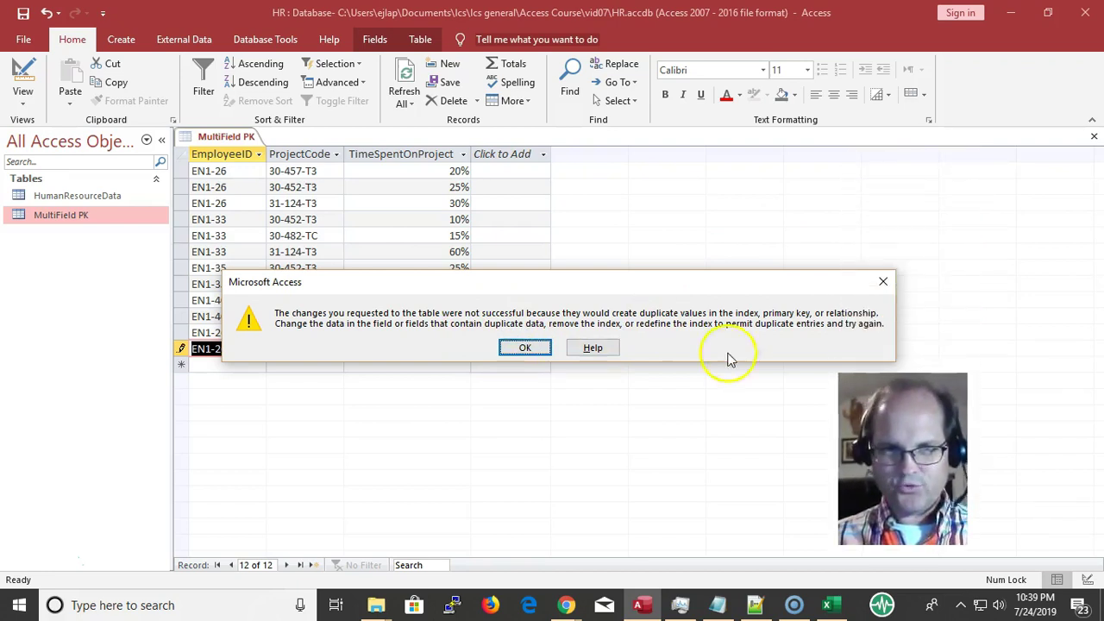
left_click(526, 347)
key("Escape")
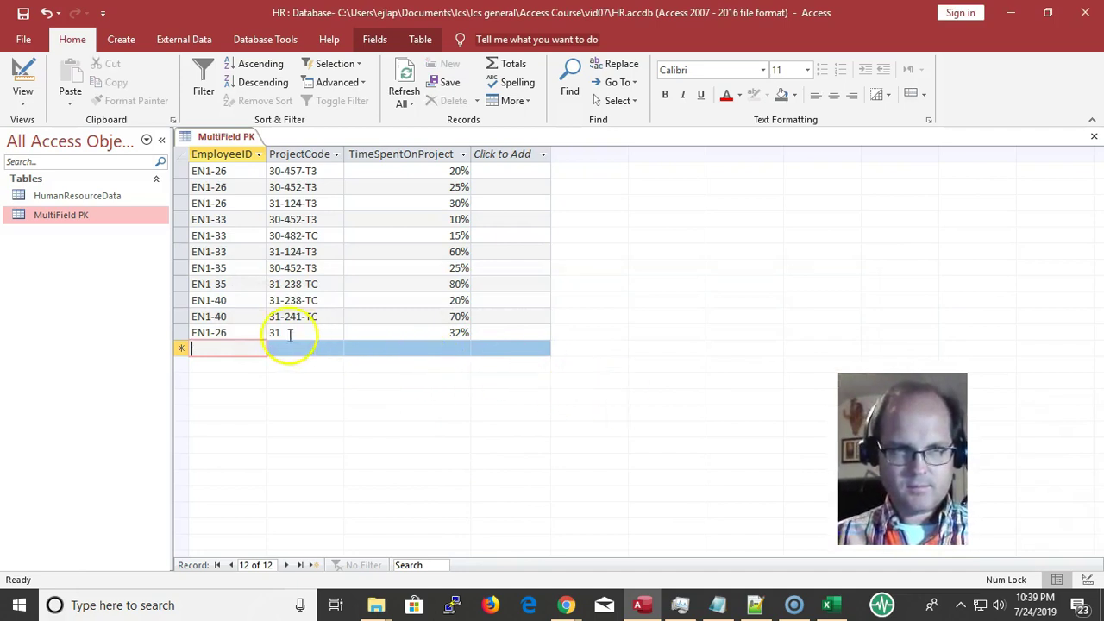
left_click(255, 335)
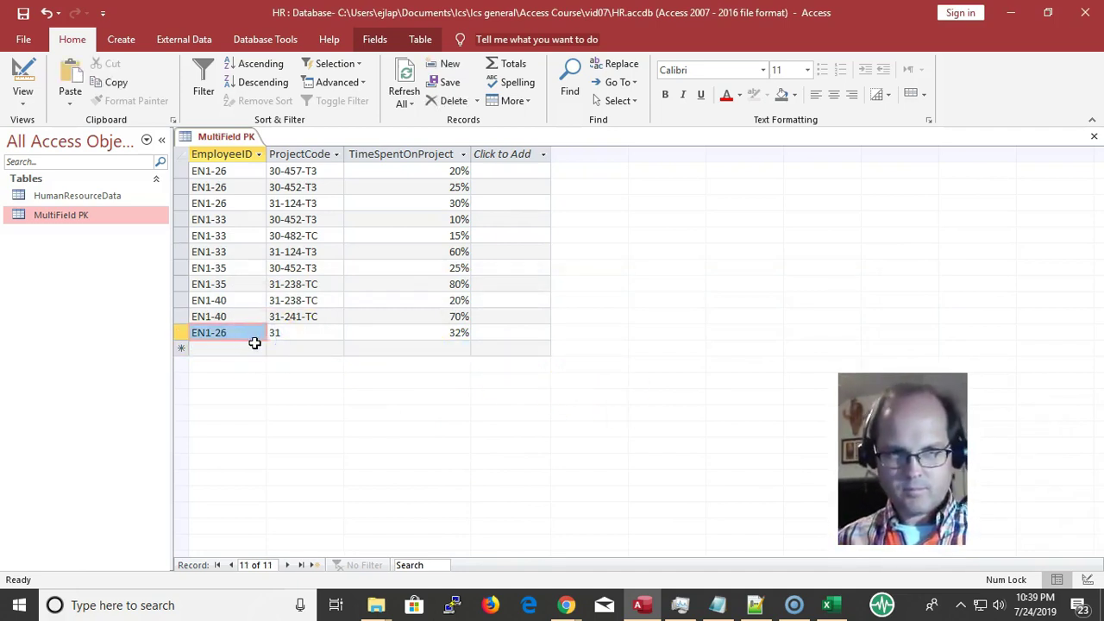
key("shift+Right")
key("Left")
key("Down")
key("Down")
key("Up")
key("Up")
key("Down")
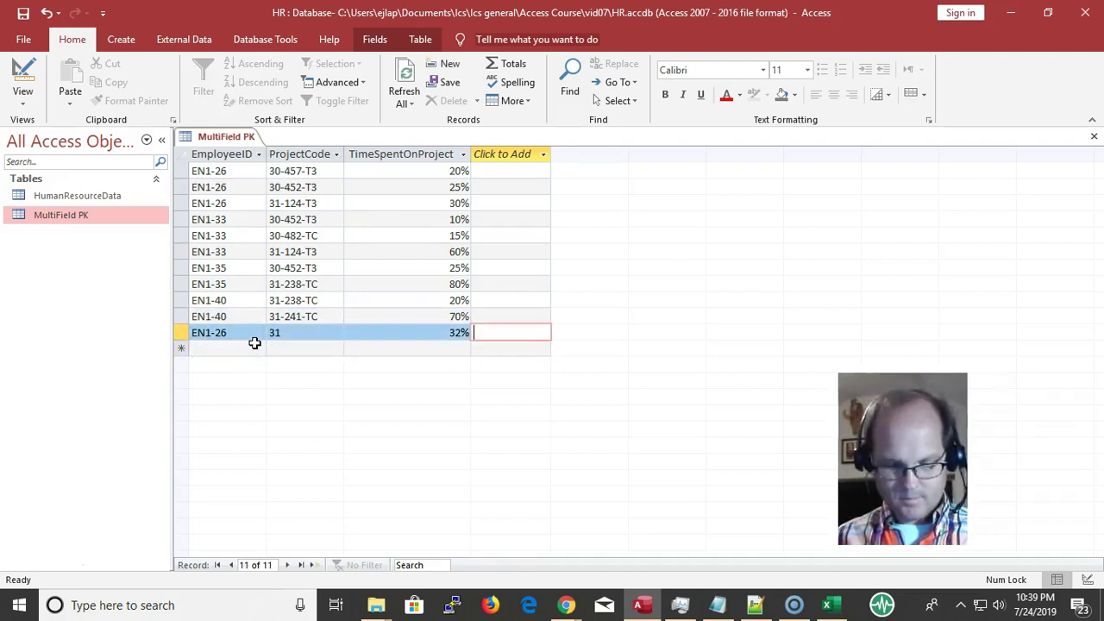
key("Down")
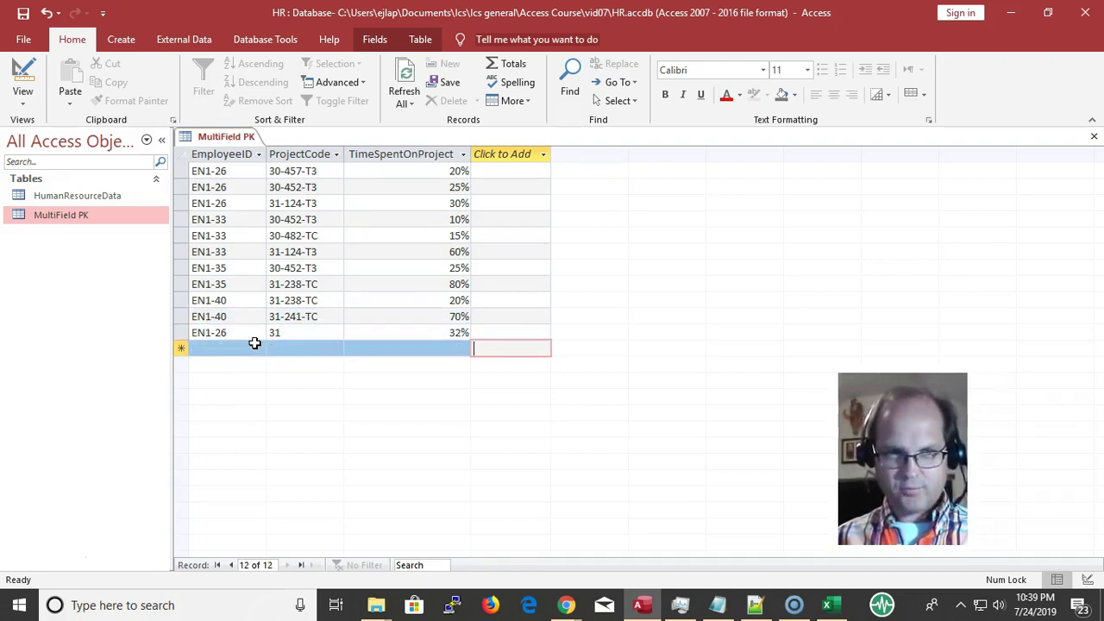
Add a new record at the end of the table, repeating EmployeeID EN1-26 from the record above with ProjectCode 32.
left_click(257, 344)
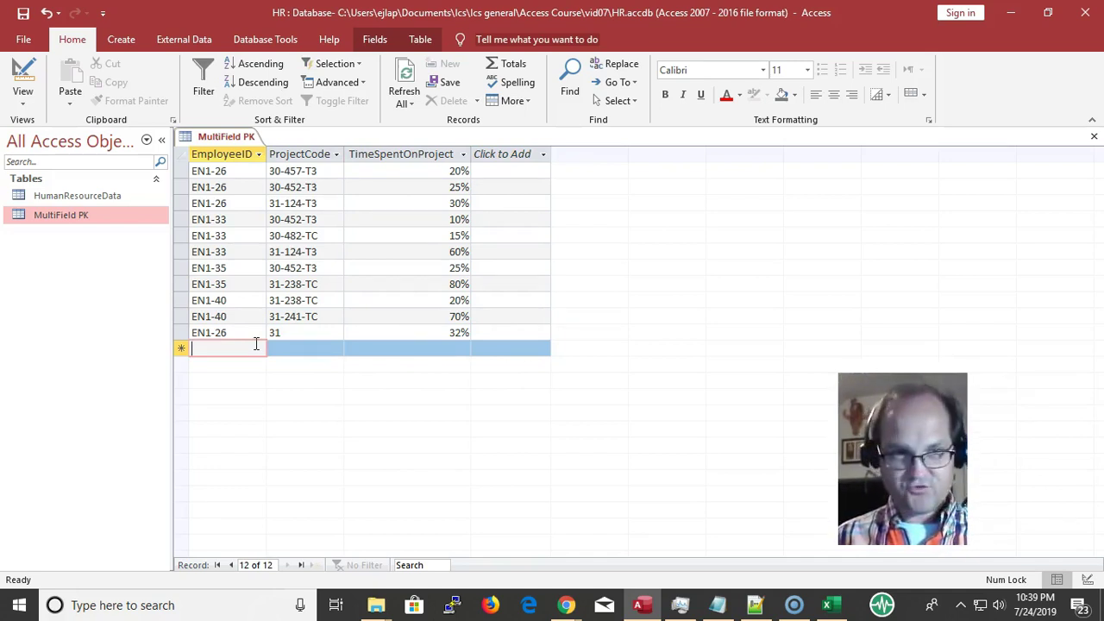
key("ctrl+apostrophe")
key("Tab")
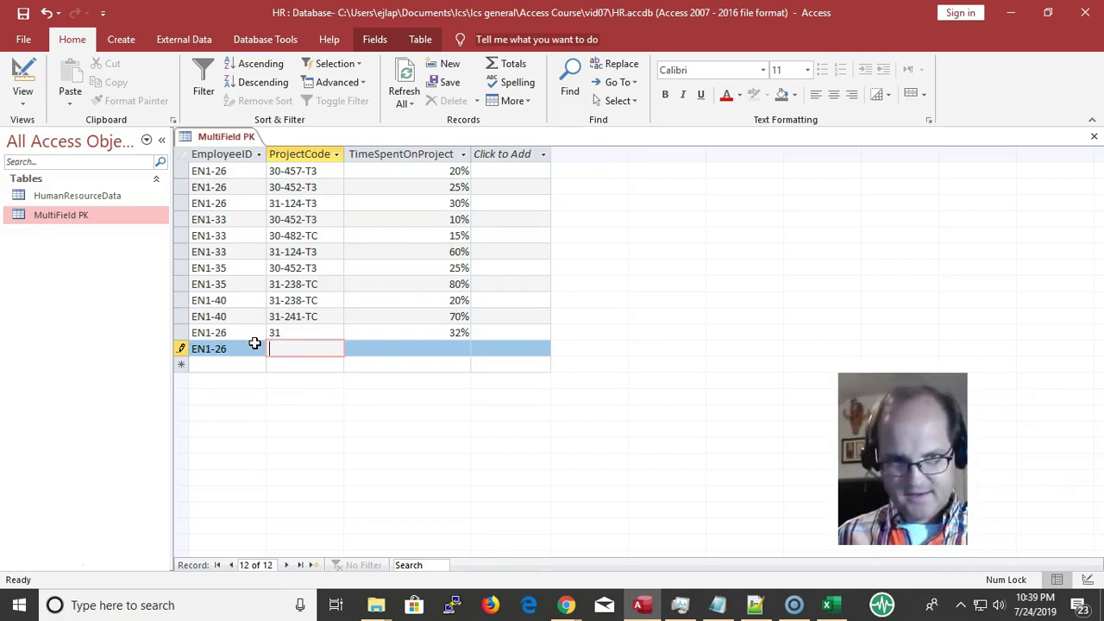
type("32")
key("Up")
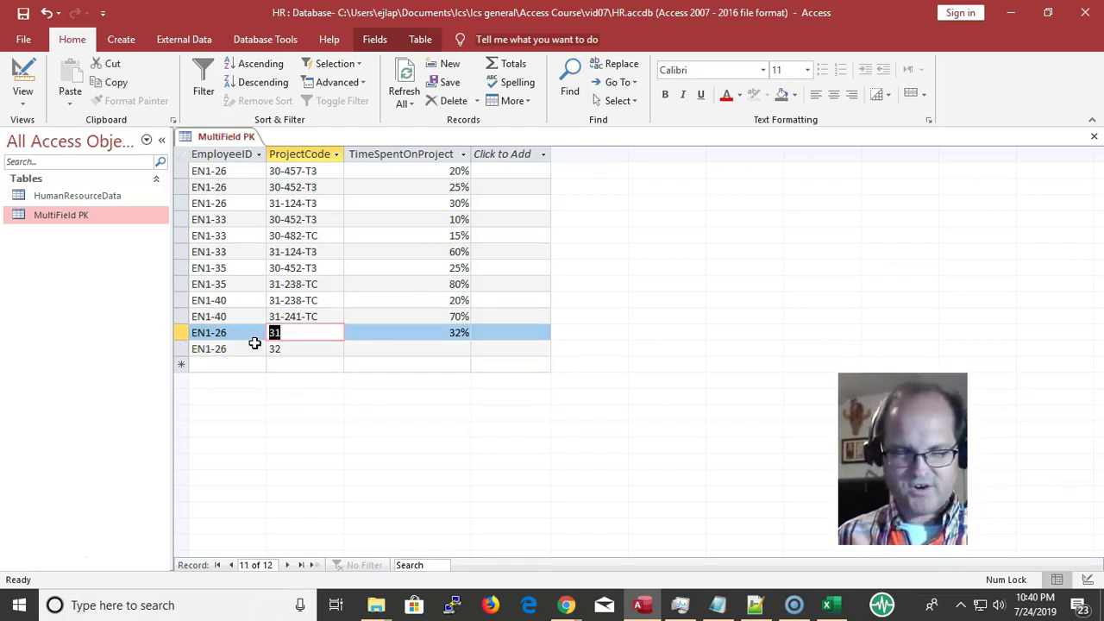
Set TimeSpentOnProject to .25 for the EN1-26 record with ProjectCode 32 and save the record.
key("Down")
key("Tab")
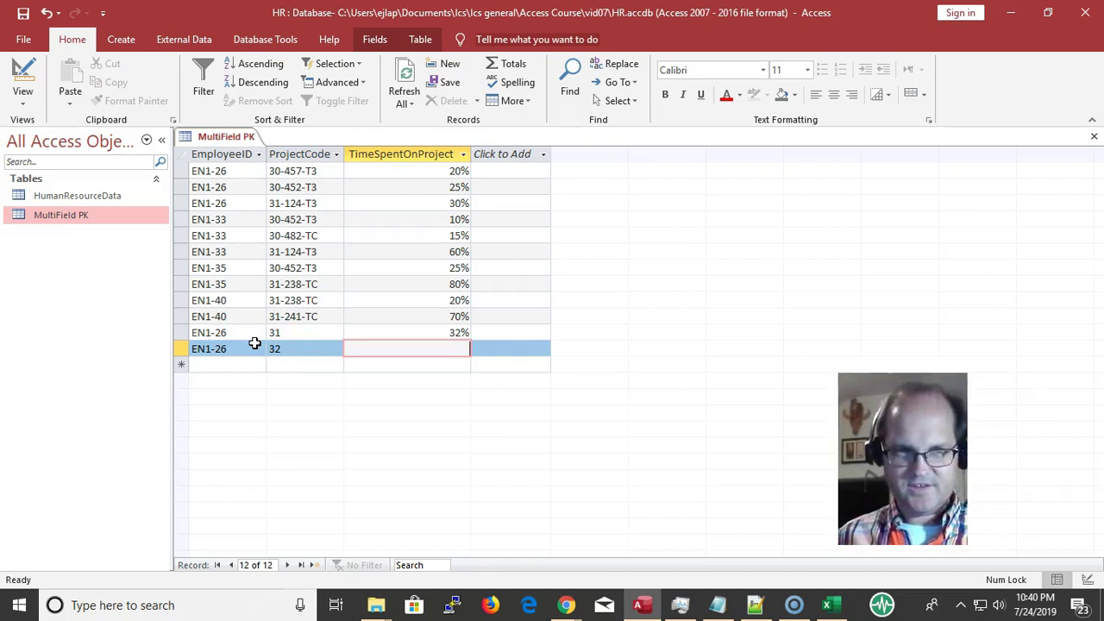
key("Left")
key("Left")
key("Up")
key("Right")
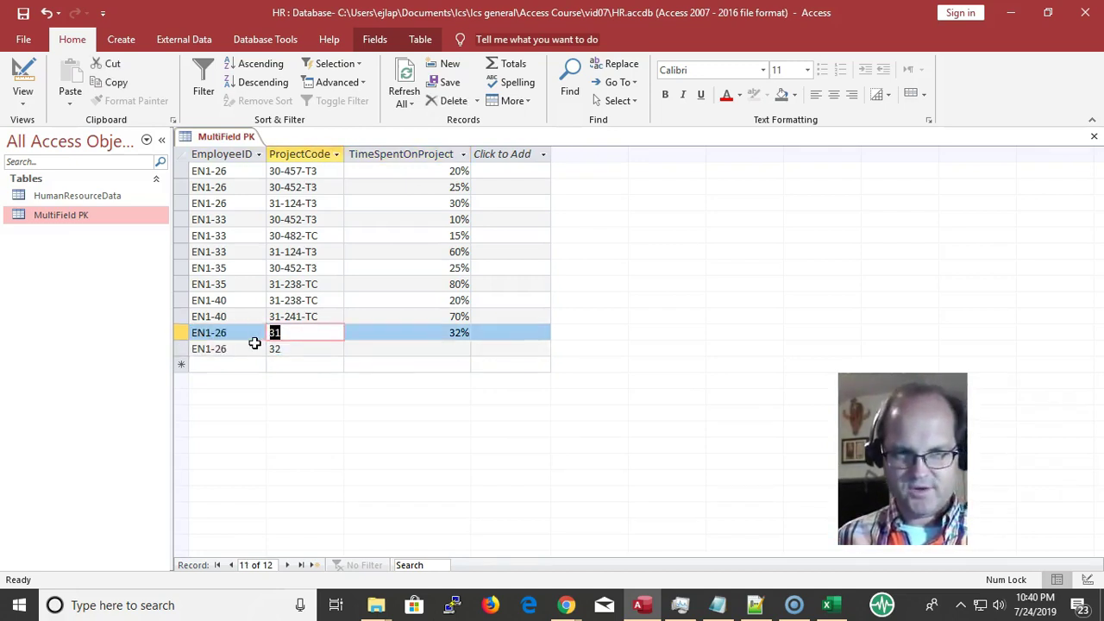
key("Down")
key("Right")
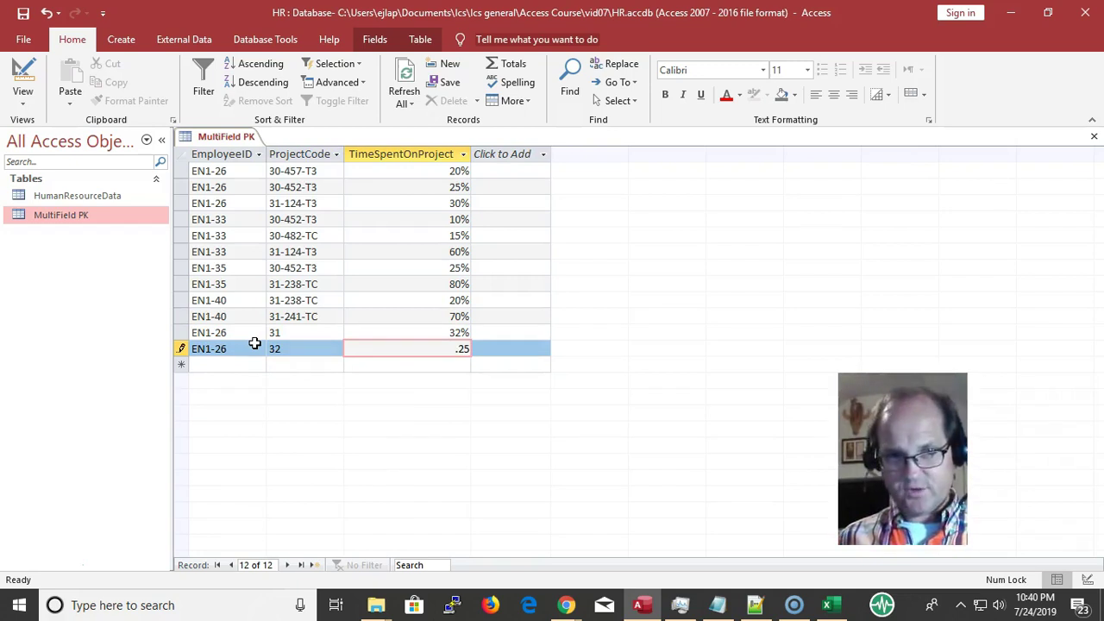
key("Down")
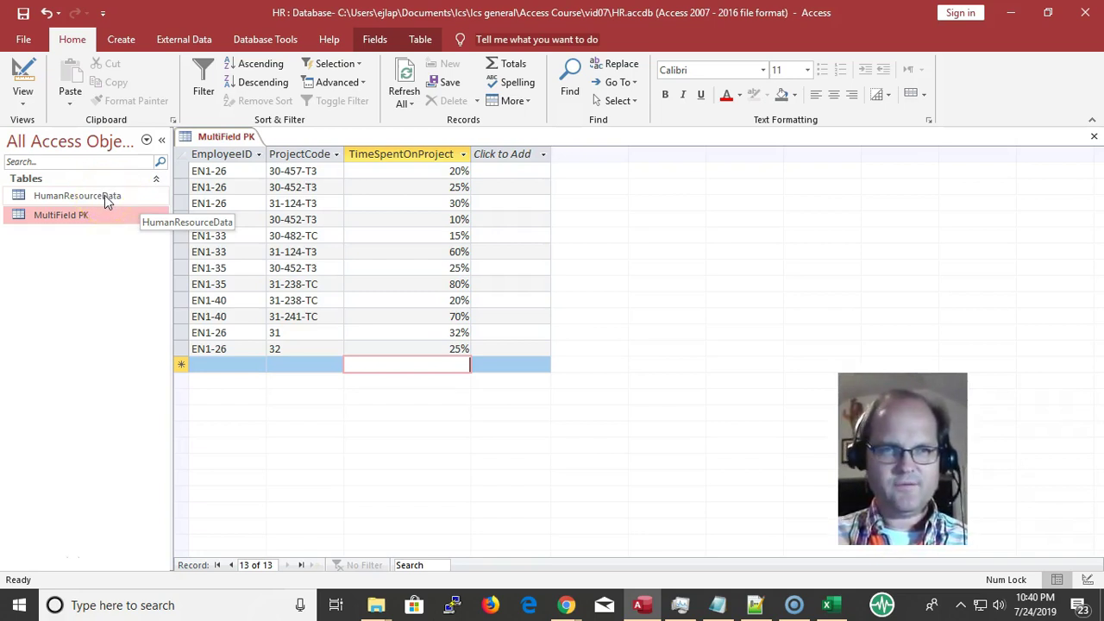
Select the EmployeeID and ProjectCode columns together to show the two fields of the composite key.
left_click(203, 153)
left_click_drag(203, 153, 287, 156)
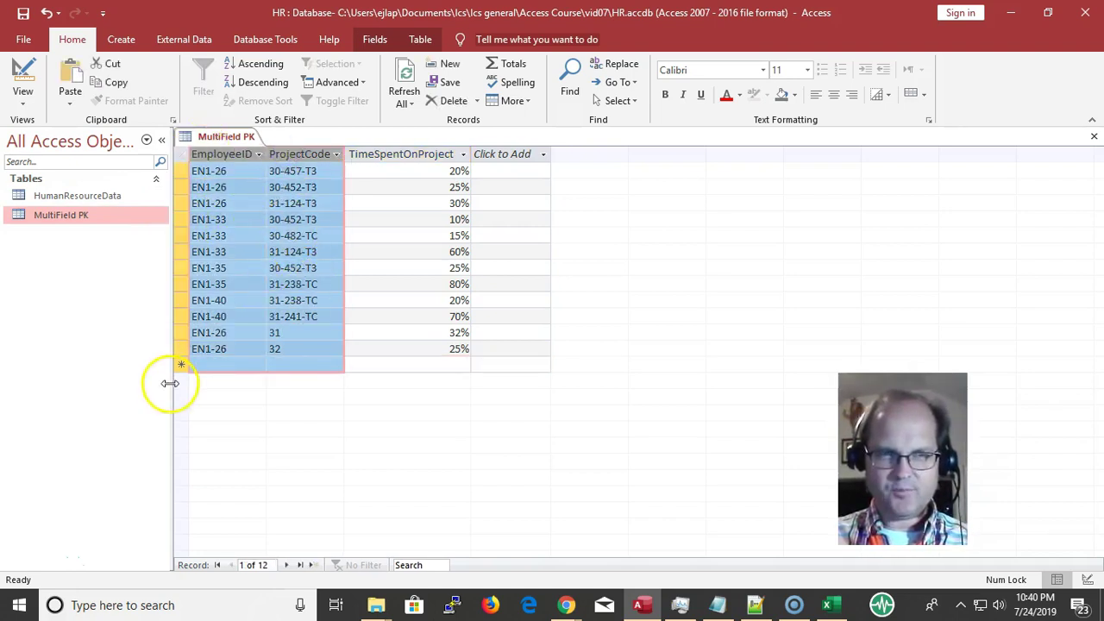